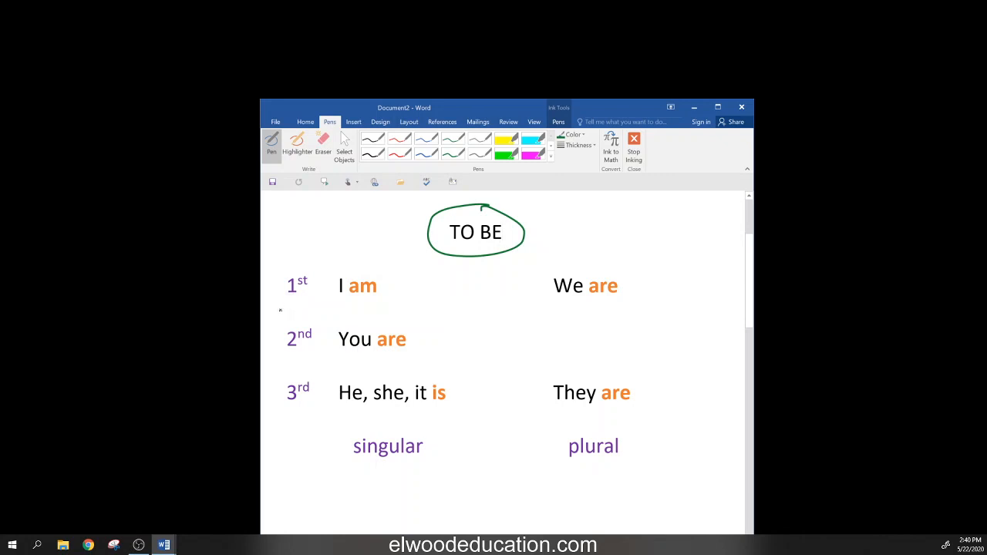
- Rule off the 1st-, 2nd- and 3rd-person rows of the TO BE chart in green ink
left_click_drag(280, 306, 665, 305)
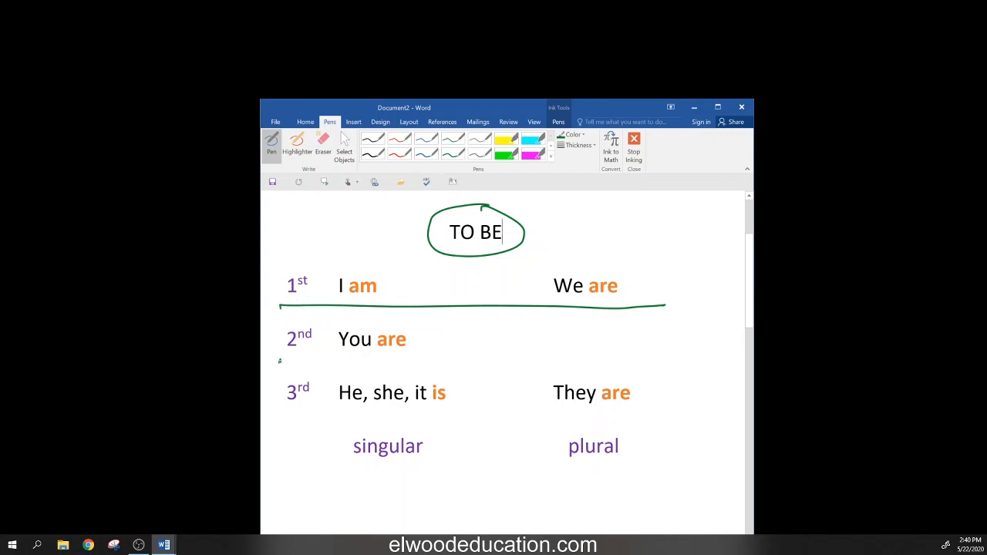
left_click_drag(280, 360, 678, 351)
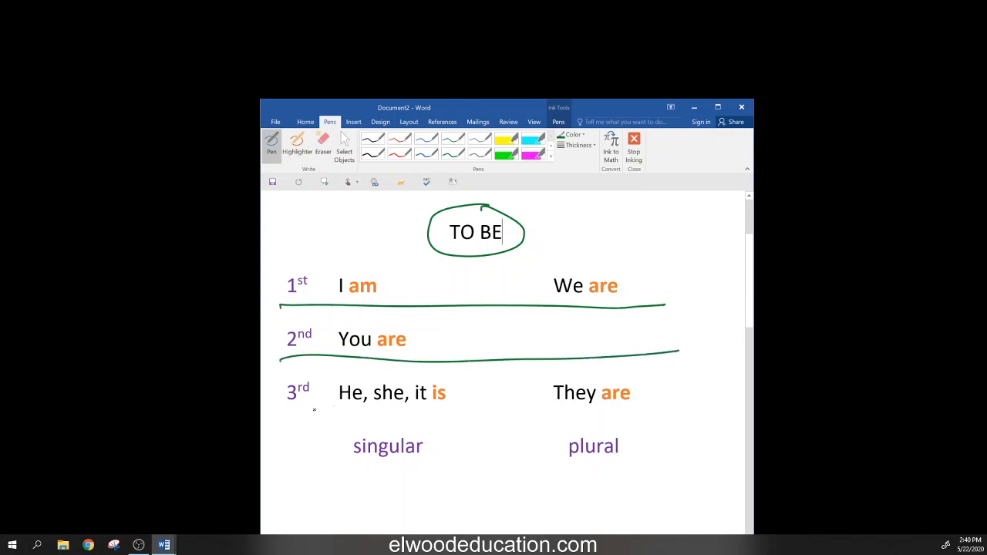
left_click_drag(282, 414, 712, 402)
- Draw a singular/plural divider, a down arrow in each column, and underline singular and plural
left_click_drag(473, 268, 477, 481)
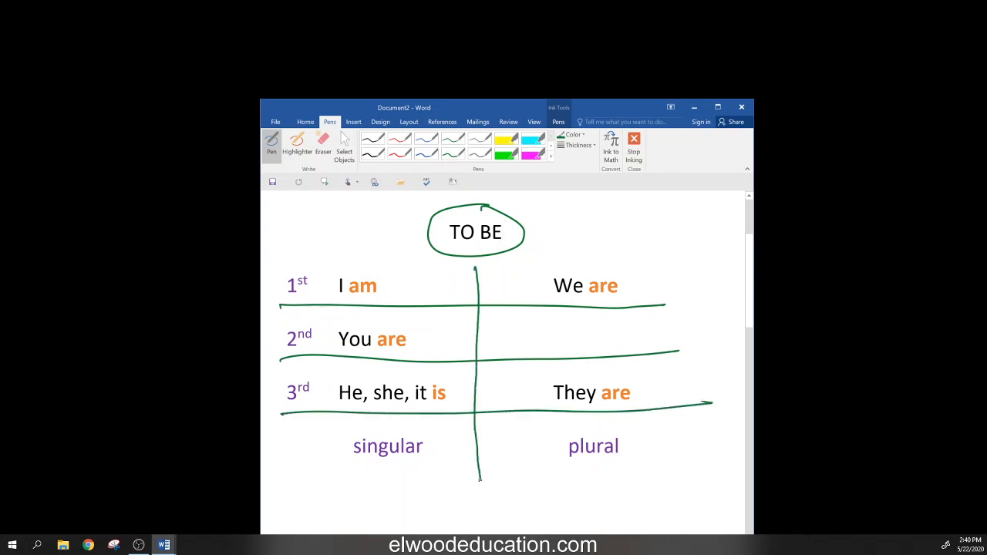
left_click_drag(352, 466, 417, 465)
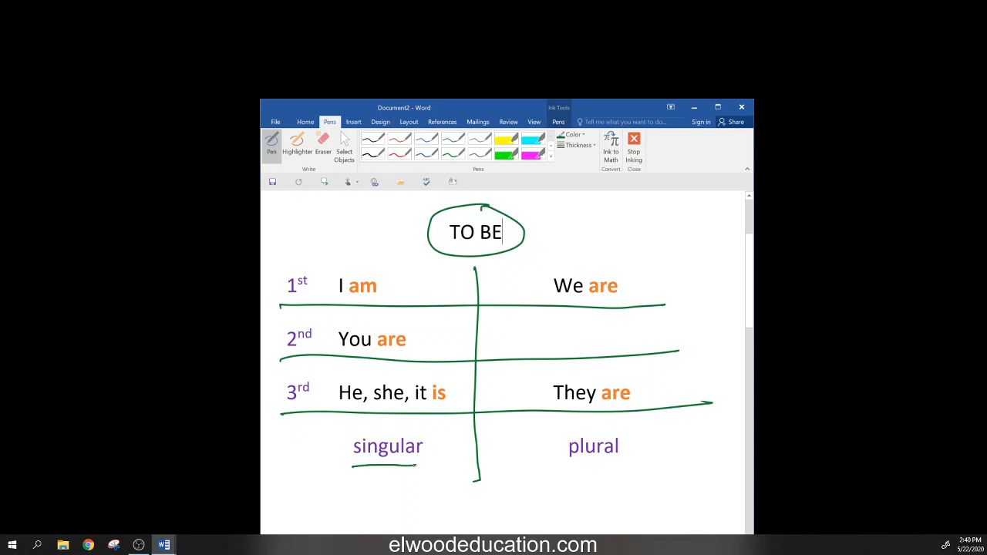
mouse_move(450, 280)
left_mouse_down()
mouse_move(453, 437)
mouse_move(463, 426)
left_mouse_up()
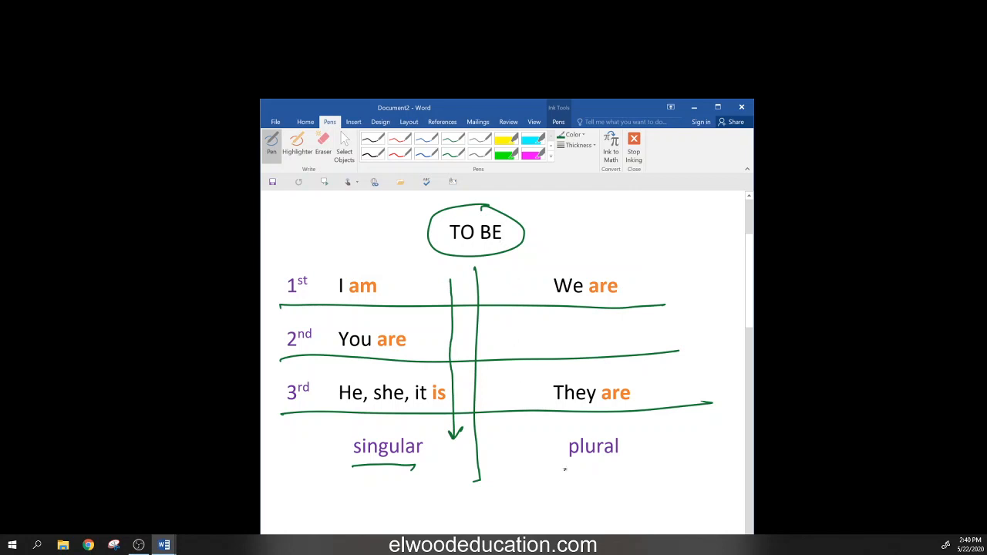
left_click_drag(566, 468, 635, 463)
mouse_move(512, 279)
left_mouse_down()
mouse_move(516, 437)
mouse_move(526, 427)
mouse_move(513, 435)
mouse_move(509, 425)
left_mouse_up()
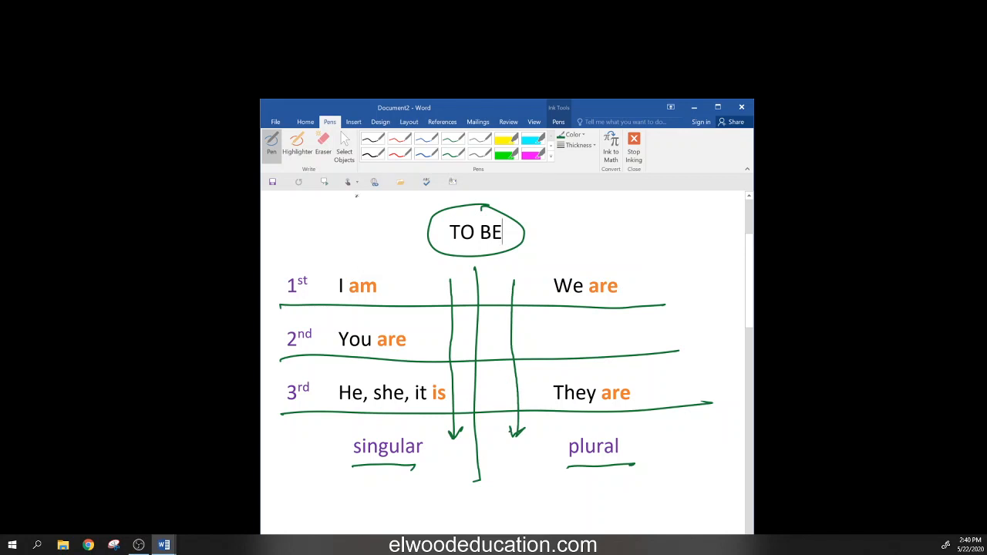
left_click(345, 141)
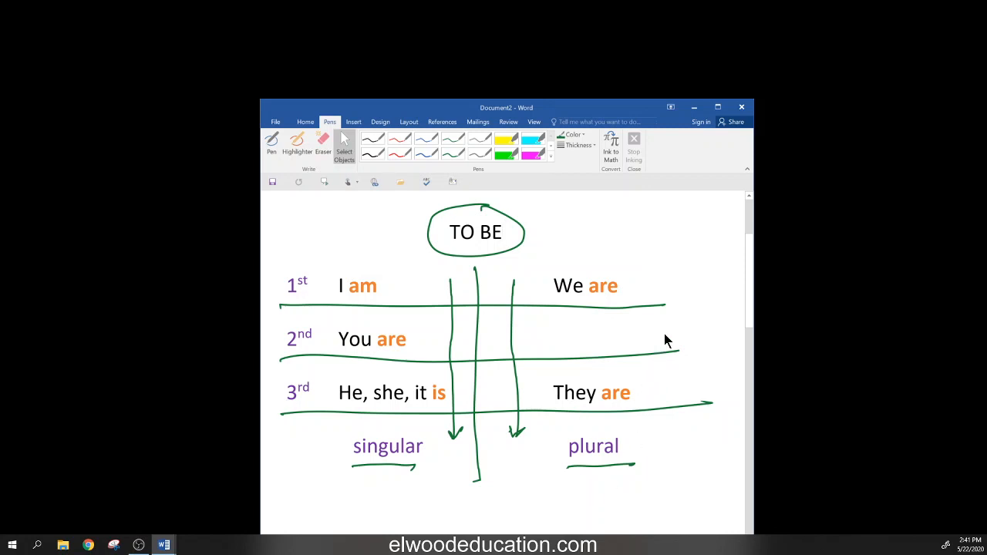
- Scroll past the Am, are, is, was, were examples and drag the Document1 essay window into view
scroll(663, 342, "down", 5)
scroll(659, 341, "down", 2)
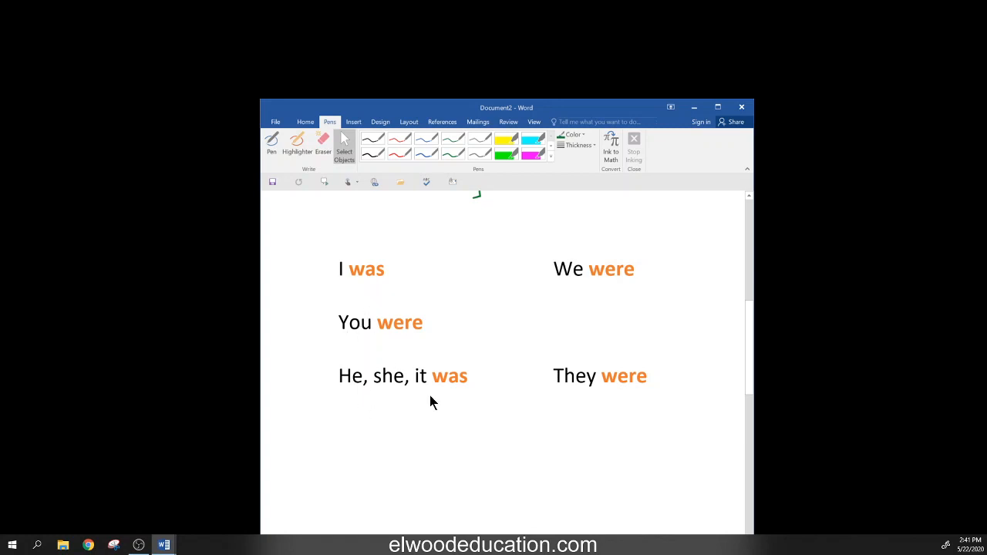
scroll(678, 372, "down", 9)
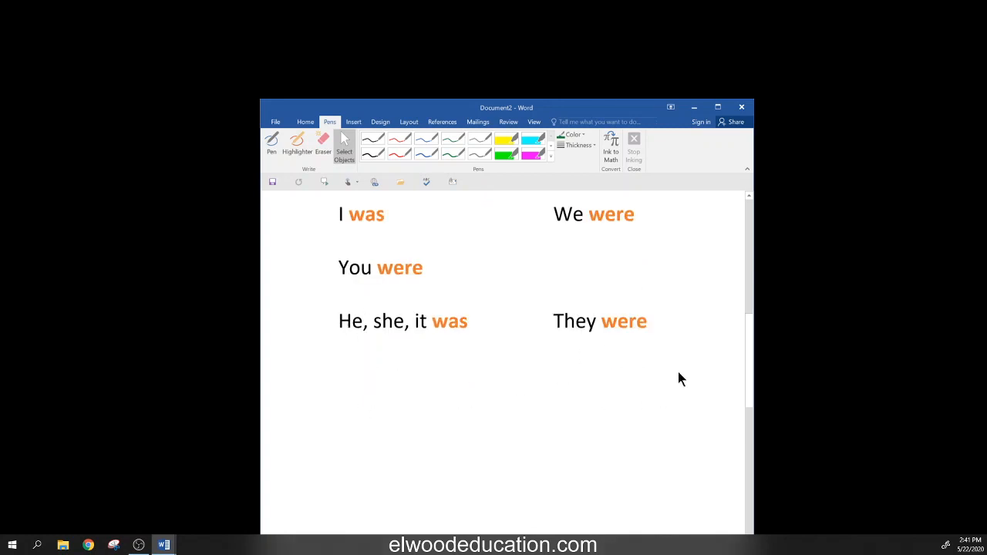
scroll(679, 371, "down", 1)
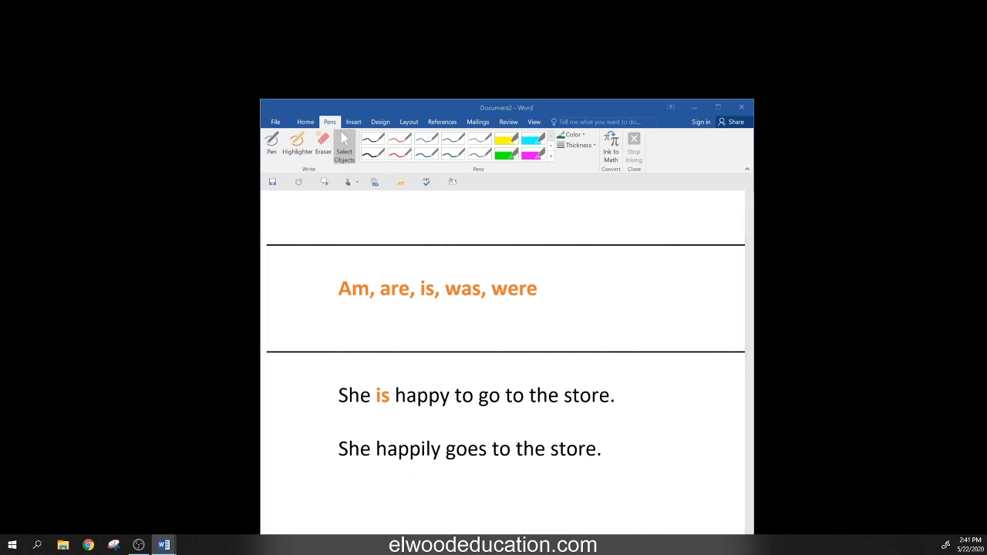
left_click_drag(0, 443, 532, 236)
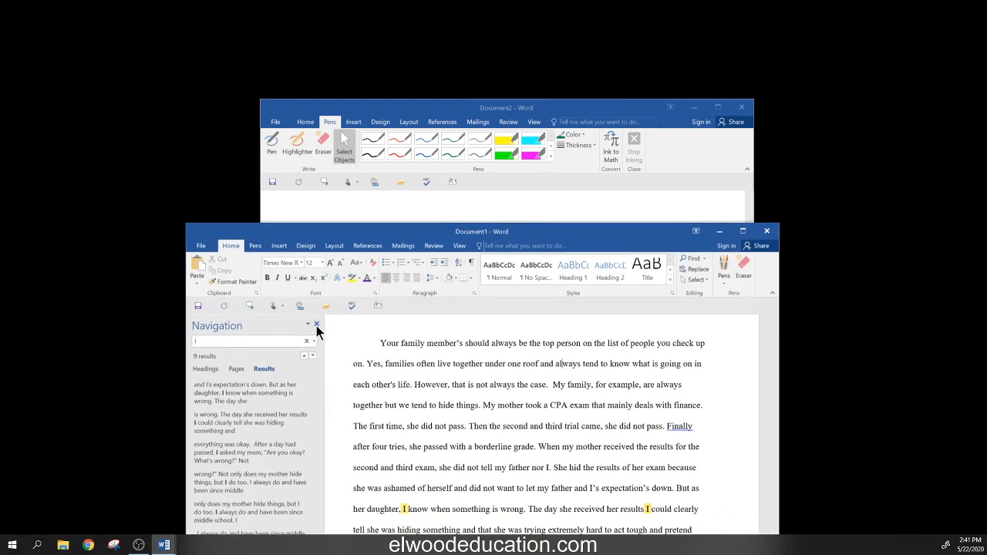
- Close the Navigation pane, move Document2 off screen, and raise the Document1 essay window near the top
left_click(316, 325)
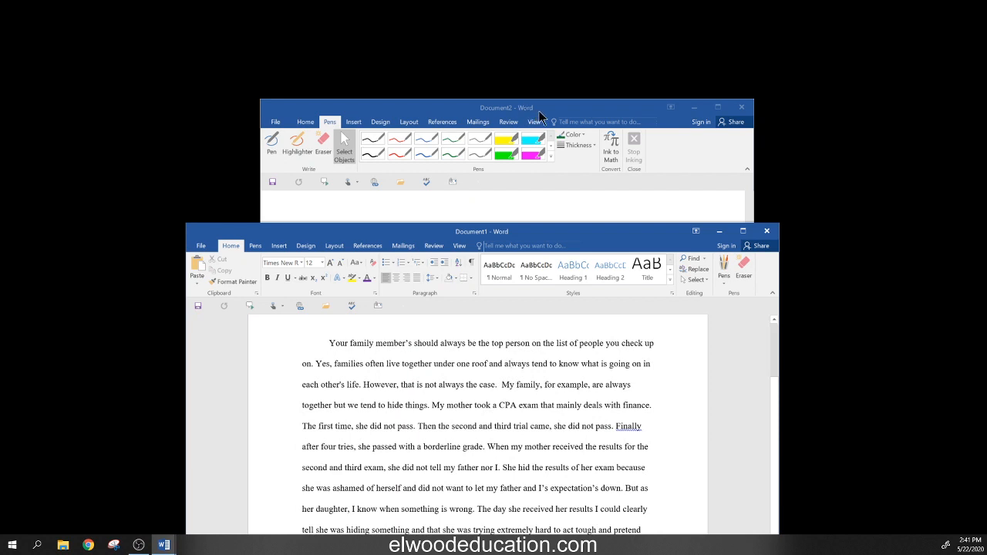
left_click_drag(540, 112, 0, 281)
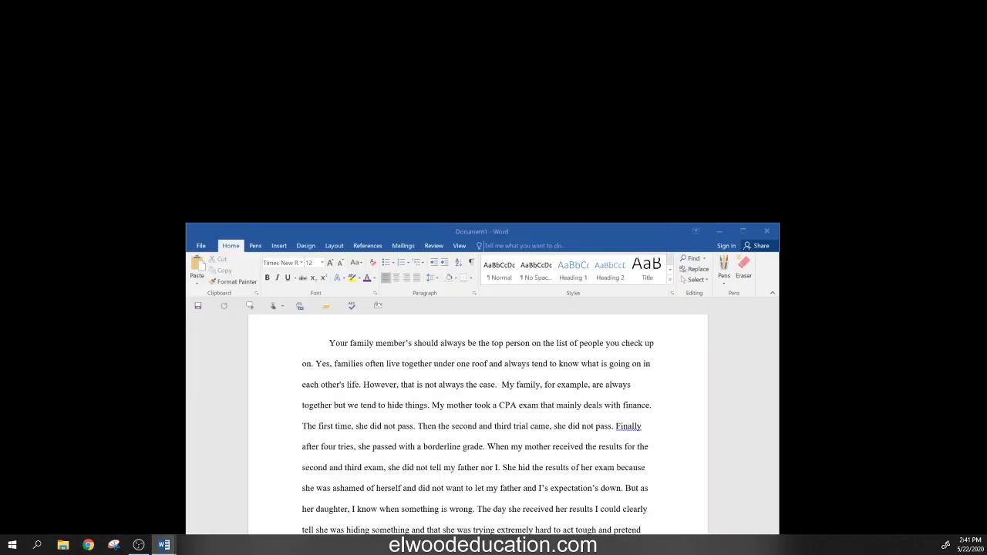
left_click_drag(577, 233, 605, 60)
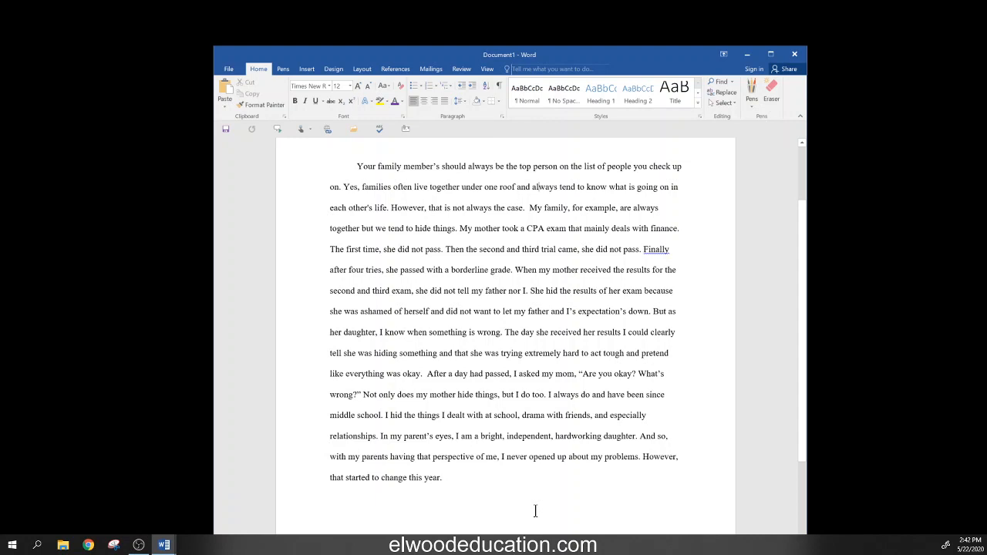
- Search the essay for 'I', review its 9 highlighted results, then delete the search term
key("ctrl+f")
type("I")
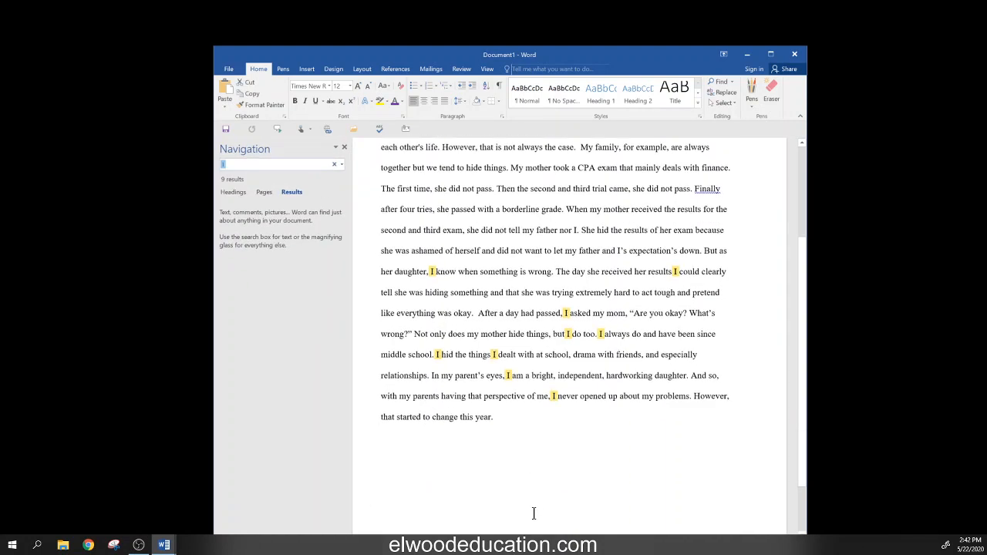
scroll(533, 512, "down", 1)
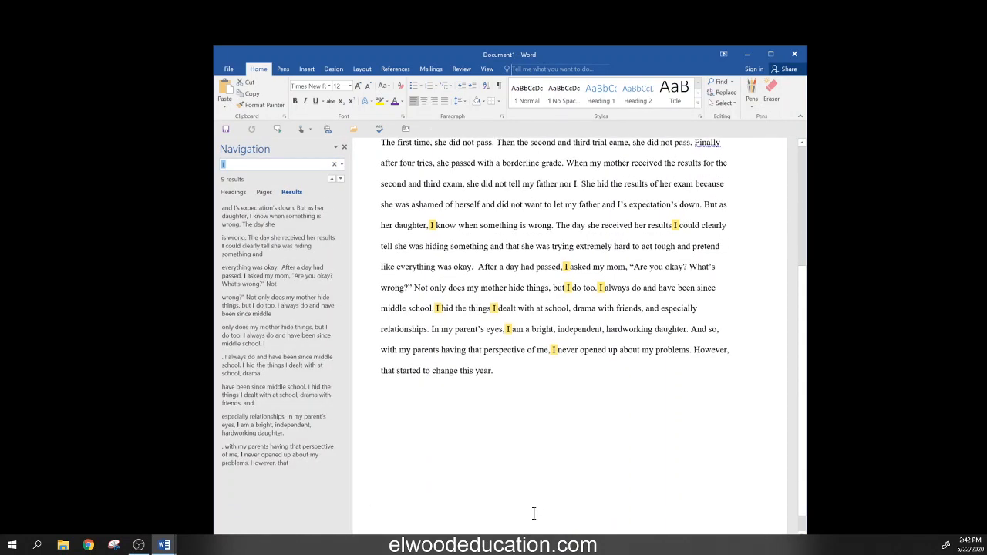
left_click(237, 163)
scroll(647, 482, "up", 1)
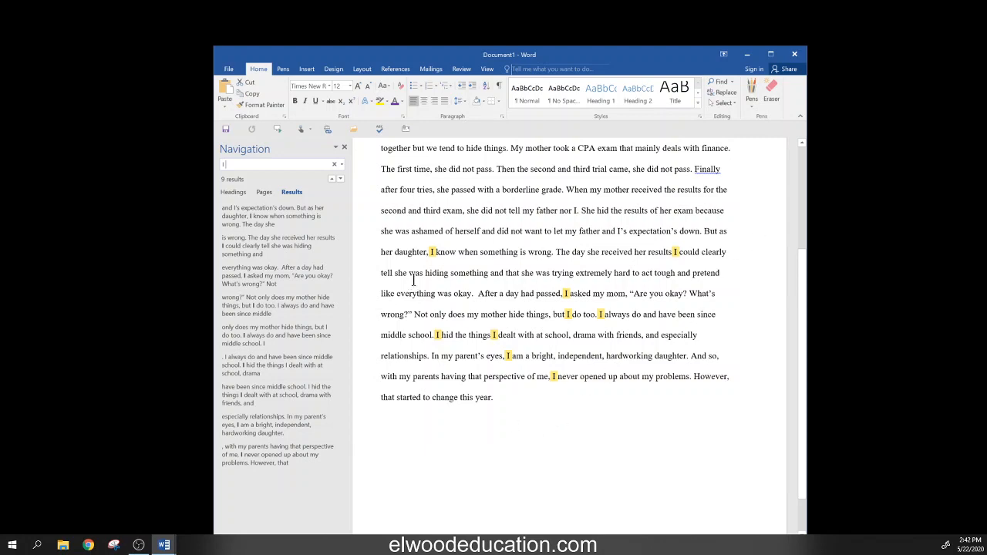
scroll(542, 397, "up", 3)
scroll(542, 396, "up", 1)
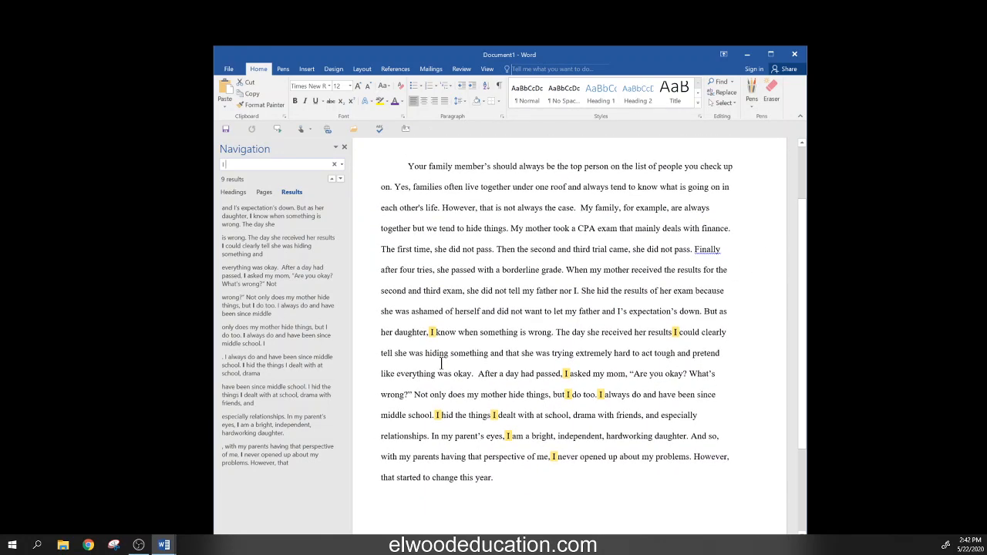
left_click_drag(378, 333, 758, 473)
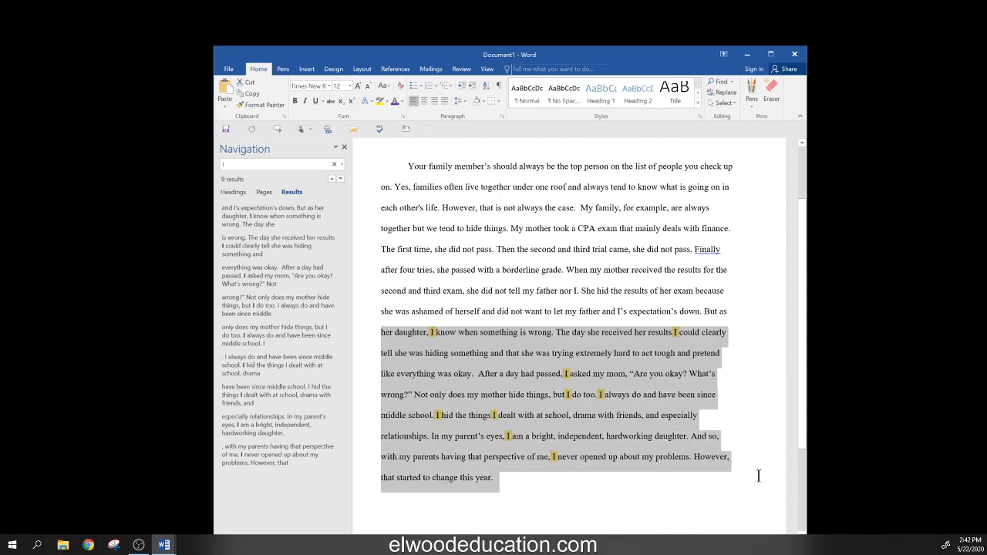
left_click(671, 500)
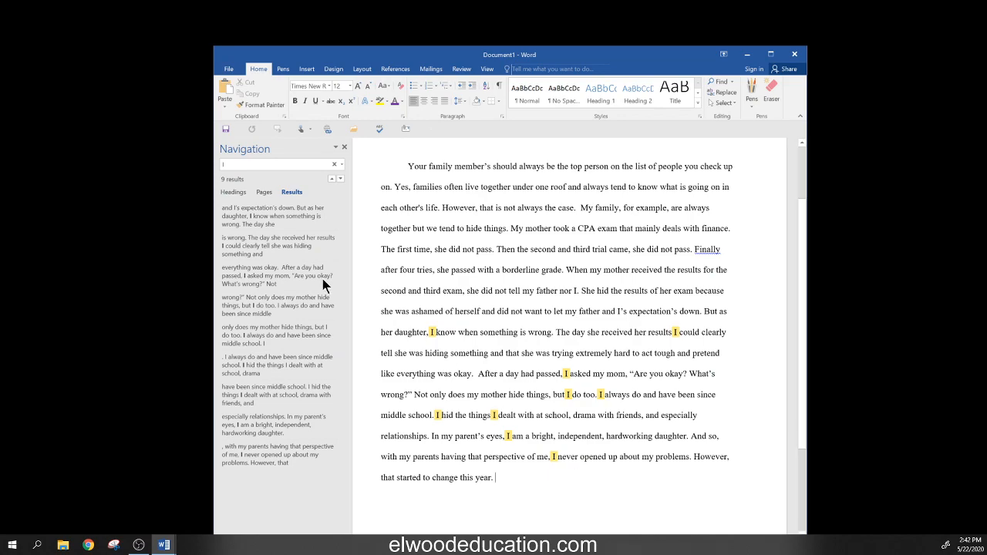
left_click(244, 164)
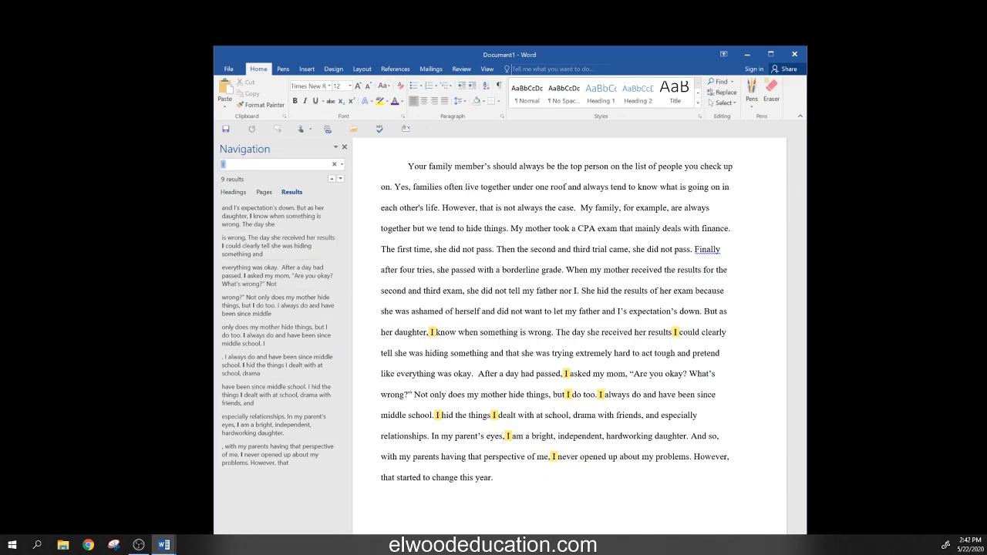
key("BackSpace")
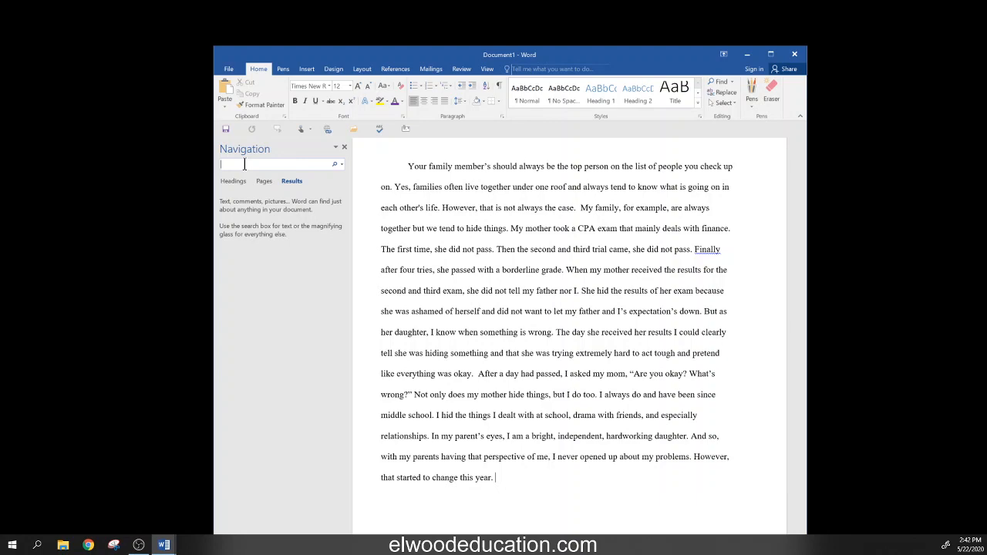
- Search for 'is' with a leading space so only its 3 standalone uses match, not list or this
type("s")
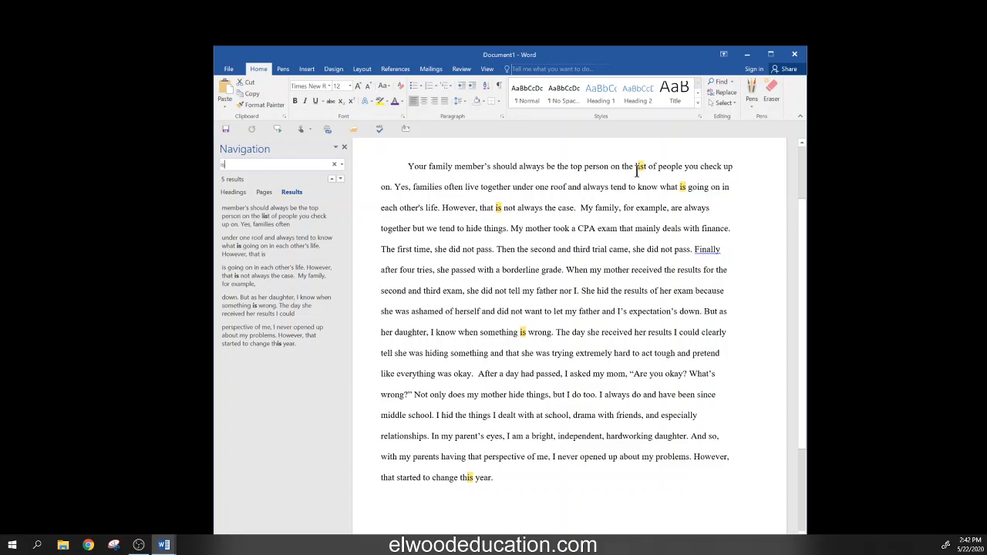
left_click_drag(635, 167, 655, 167)
left_click_drag(456, 477, 473, 478)
left_click(505, 478)
left_click_drag(461, 478, 474, 478)
left_click(232, 165)
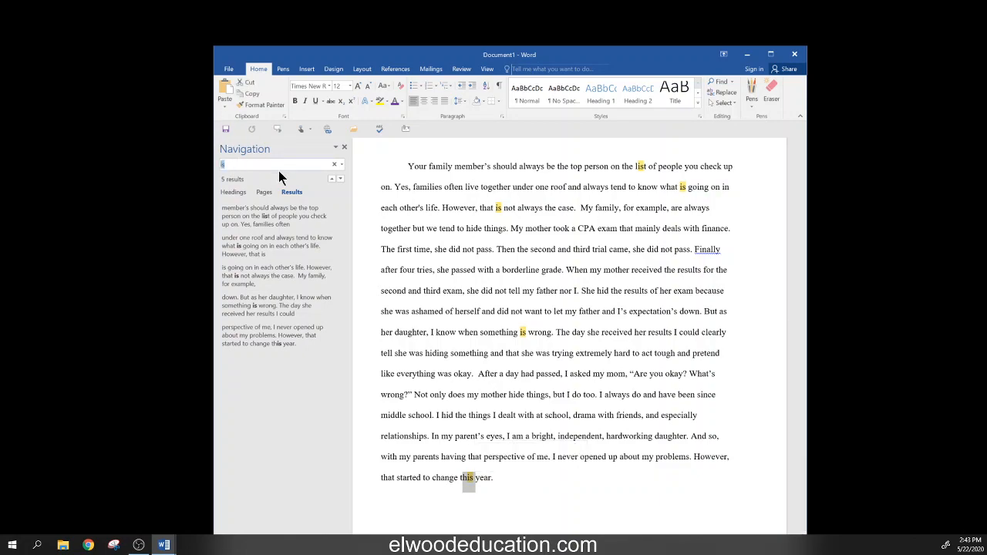
key("Left")
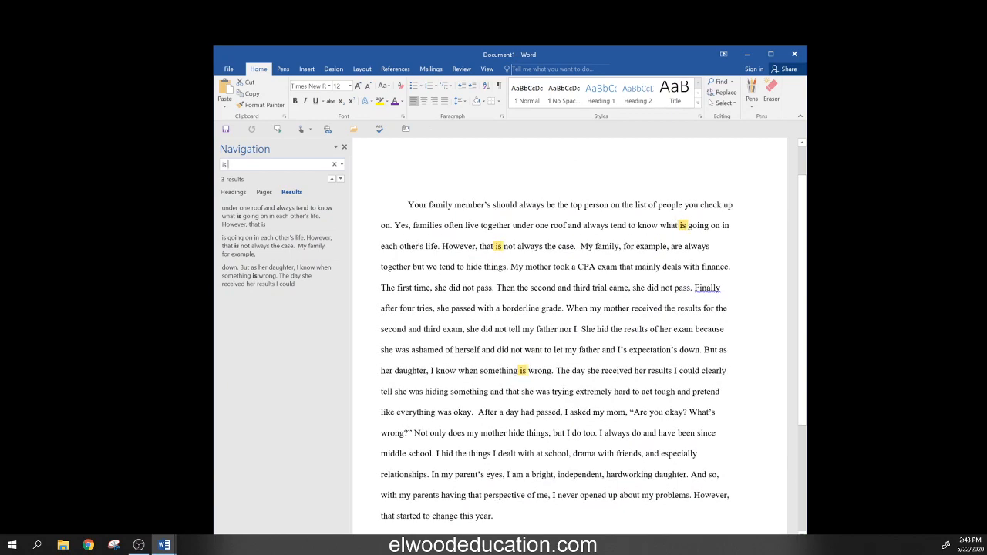
scroll(672, 287, "down", 1)
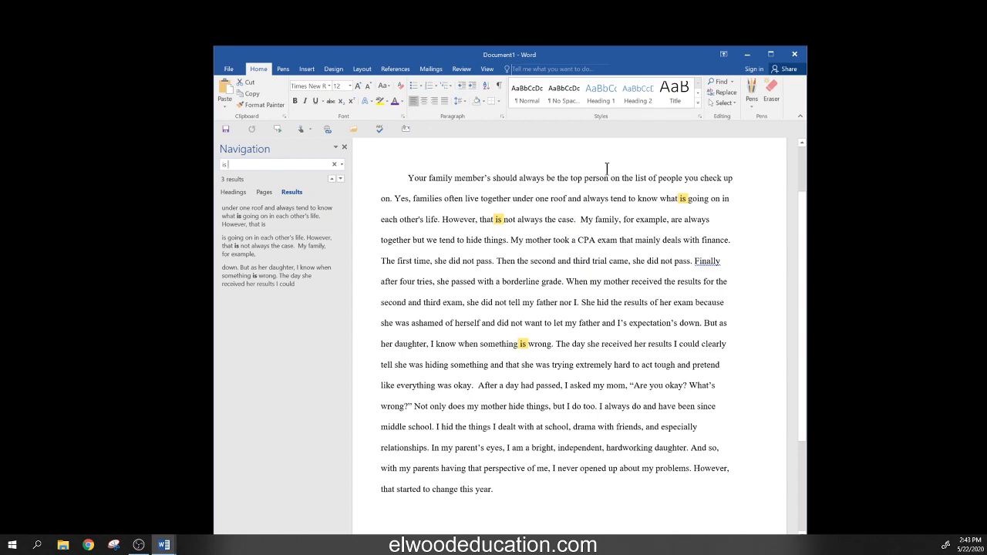
- Select the family, families and family words in the essay's first three lines
double_click(438, 179)
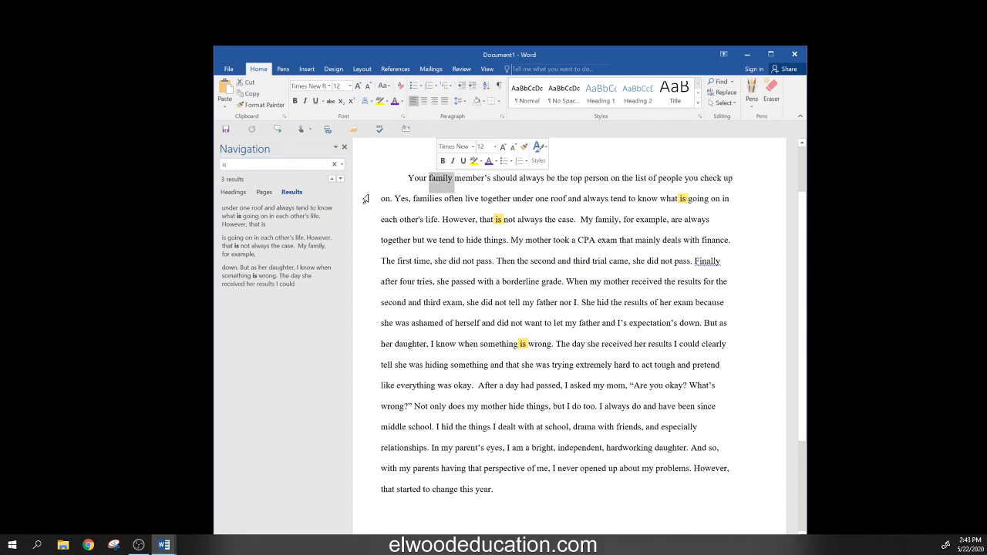
double_click(423, 199)
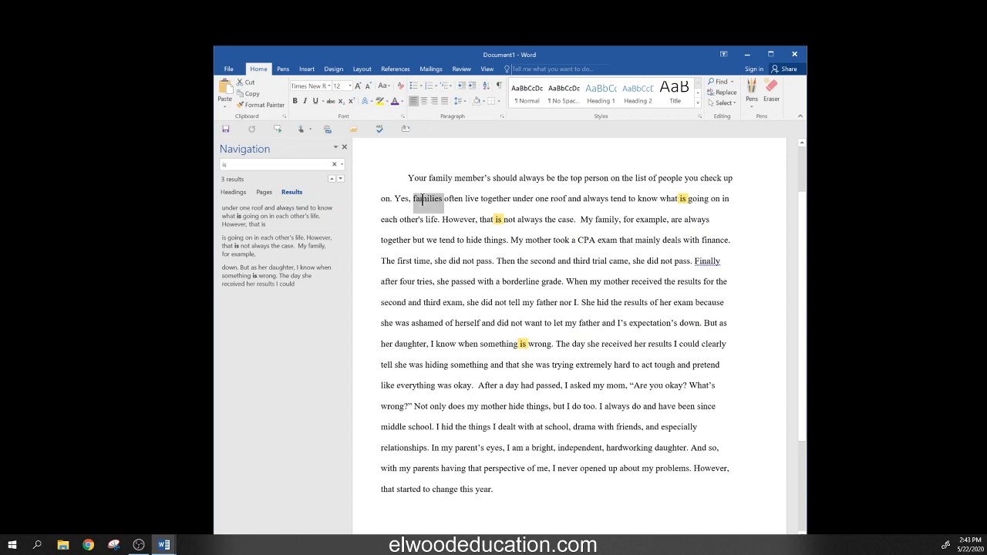
double_click(606, 219)
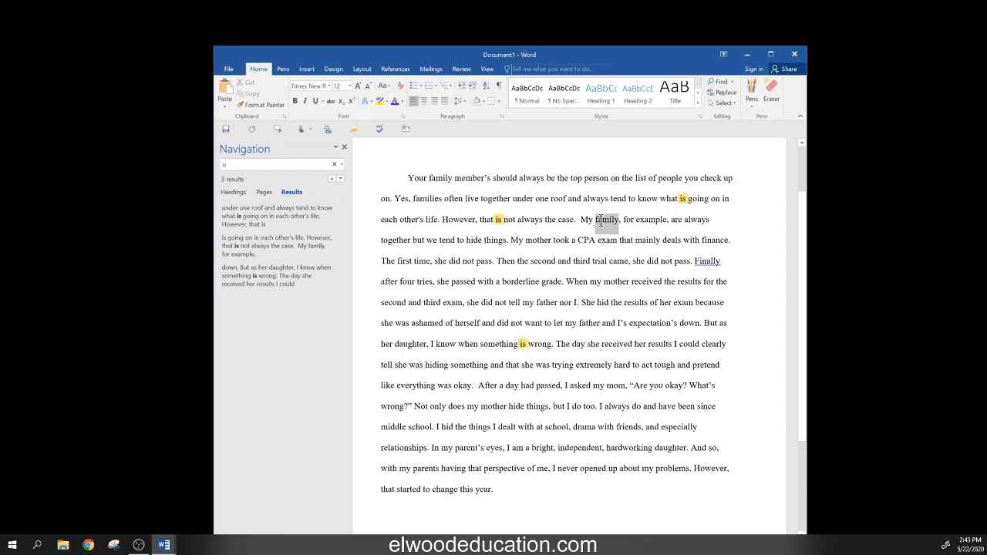
- Search for 'family', then 'famil' to include families, then empty the search box
left_click(242, 164)
type("fami")
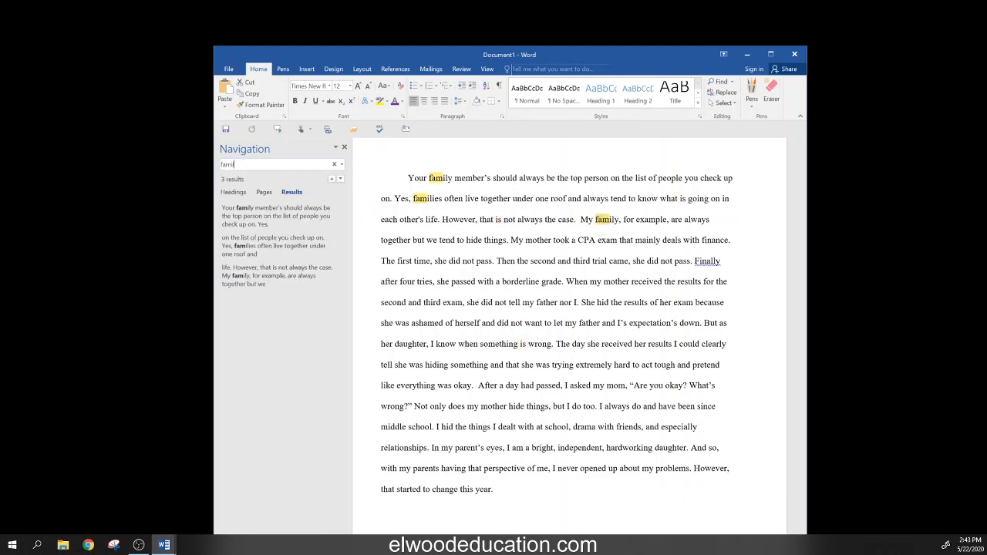
type("ly")
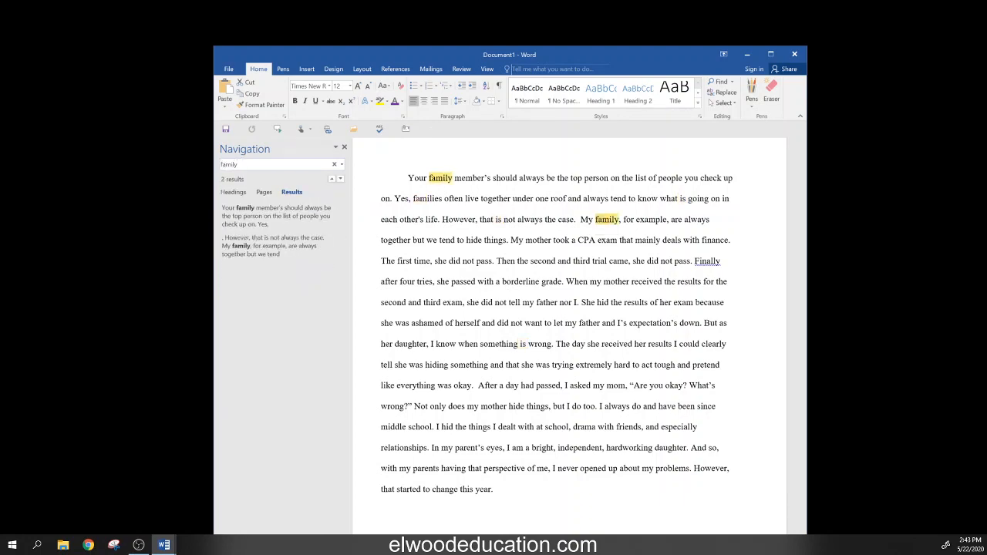
double_click(425, 199)
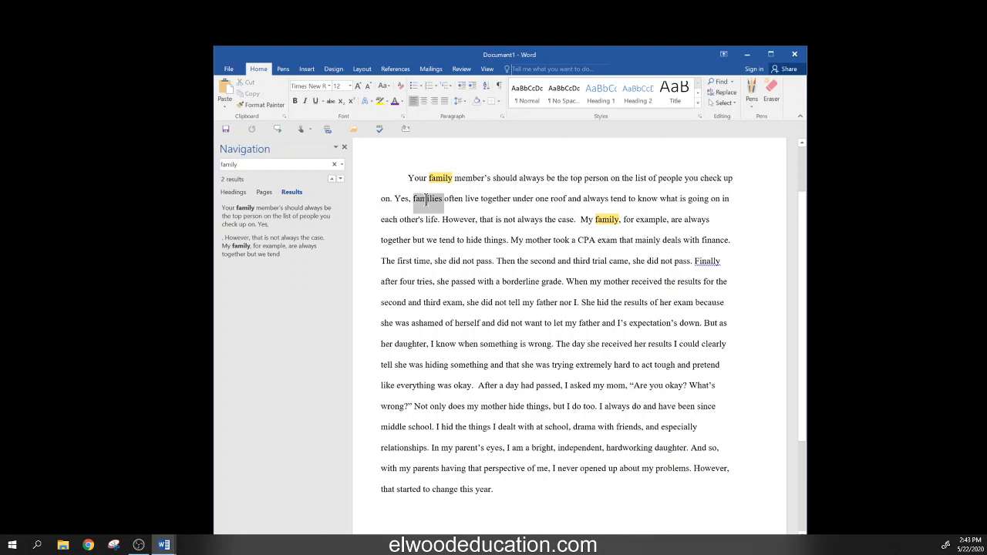
left_click(260, 165)
left_click(260, 165)
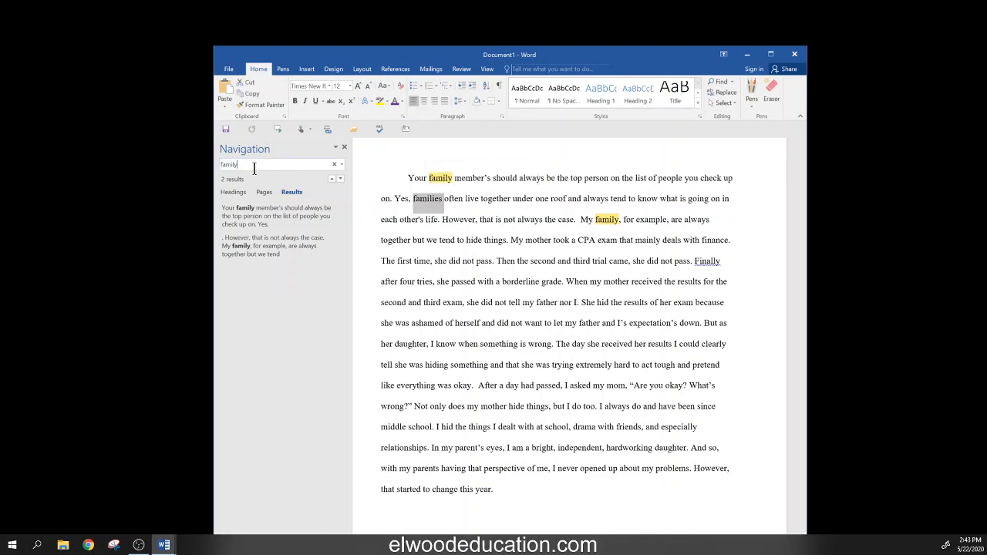
key("BackSpace")
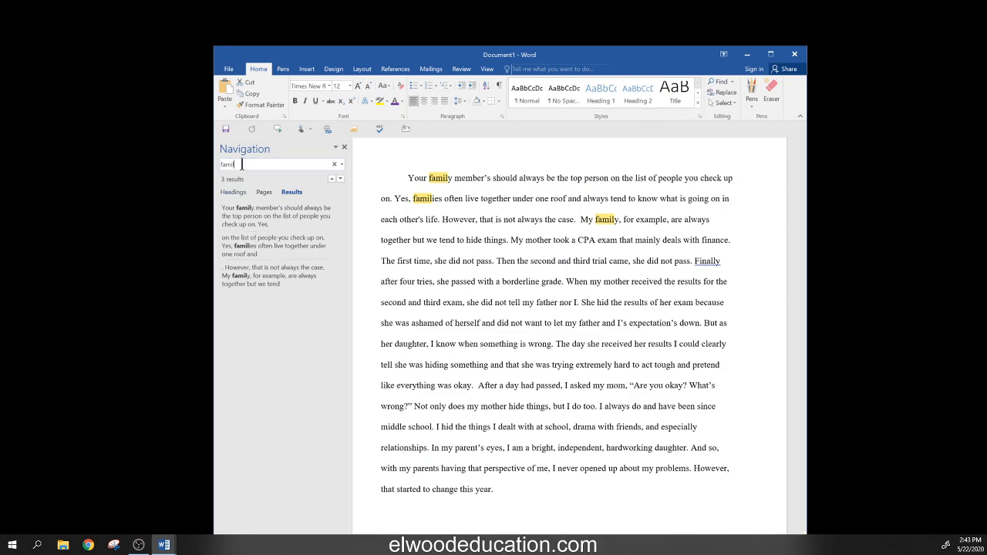
key("BackSpace")
key("BackSpace")
key("BackSpace")
key("BackSpace")
key("BackSpace")
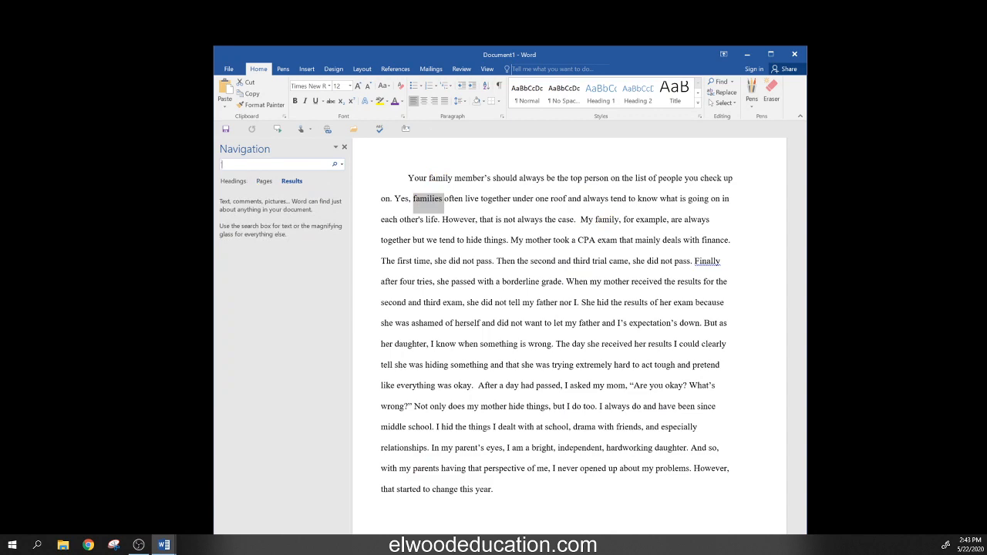
- Find the apostrophes, change parent's eyes to parents' eyes, then clear the search
type("'")
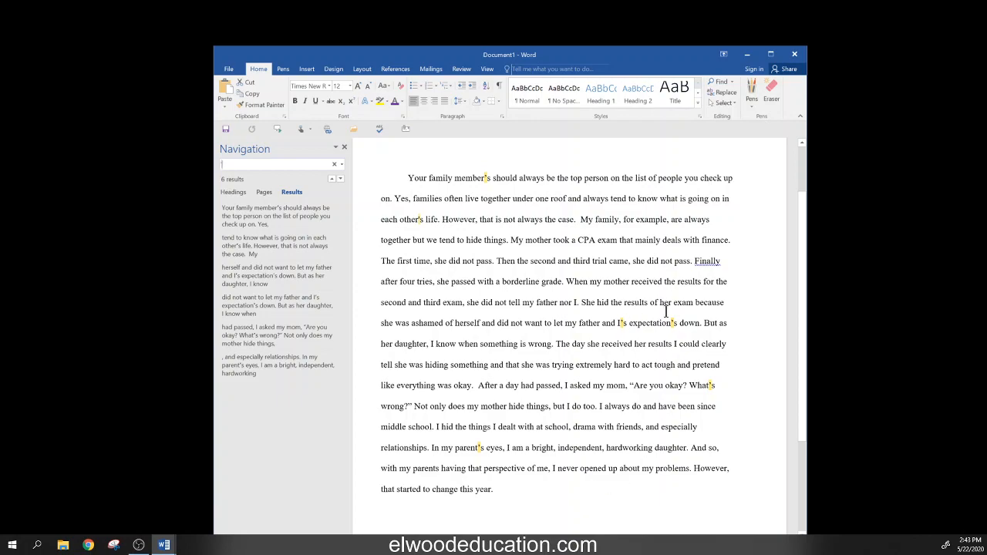
left_click(509, 494)
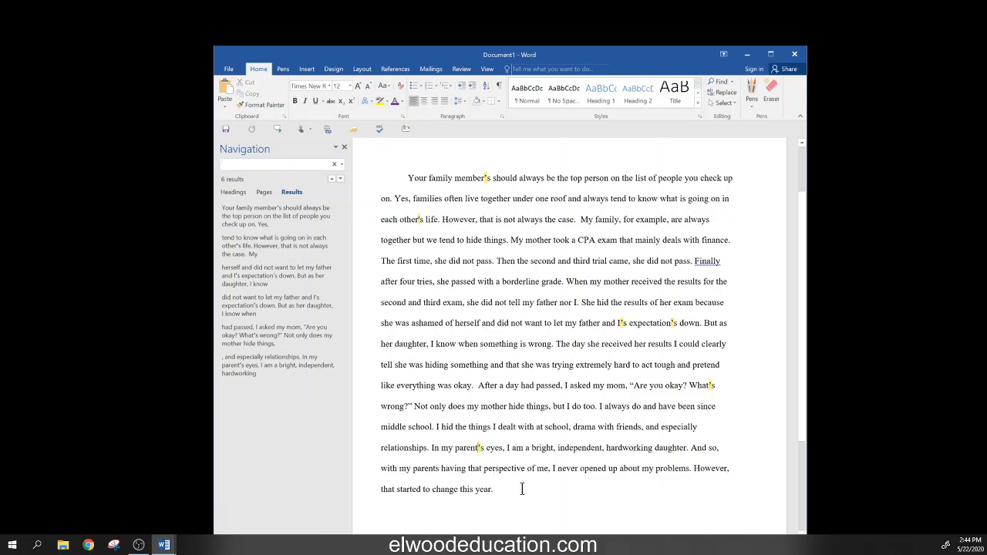
key("Delete")
key("Right")
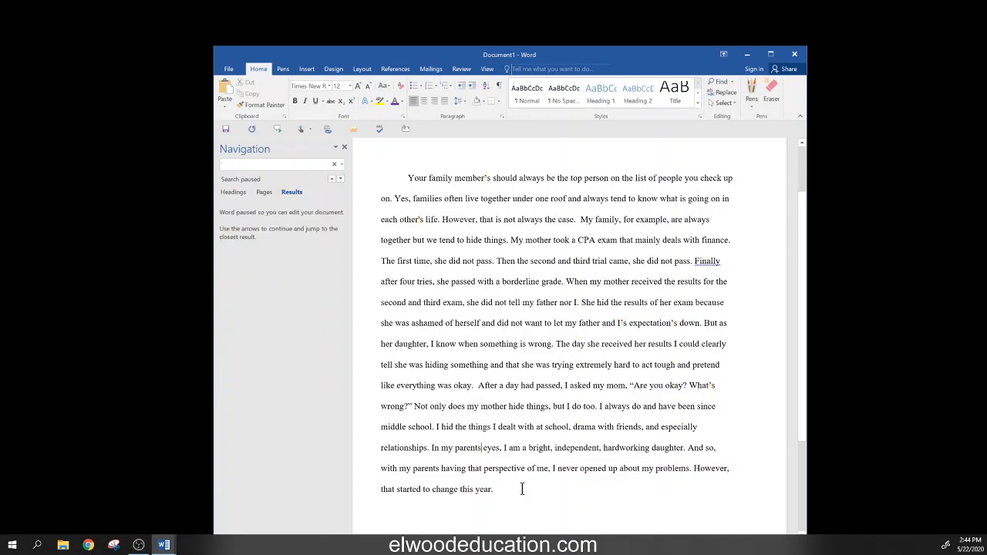
type("'")
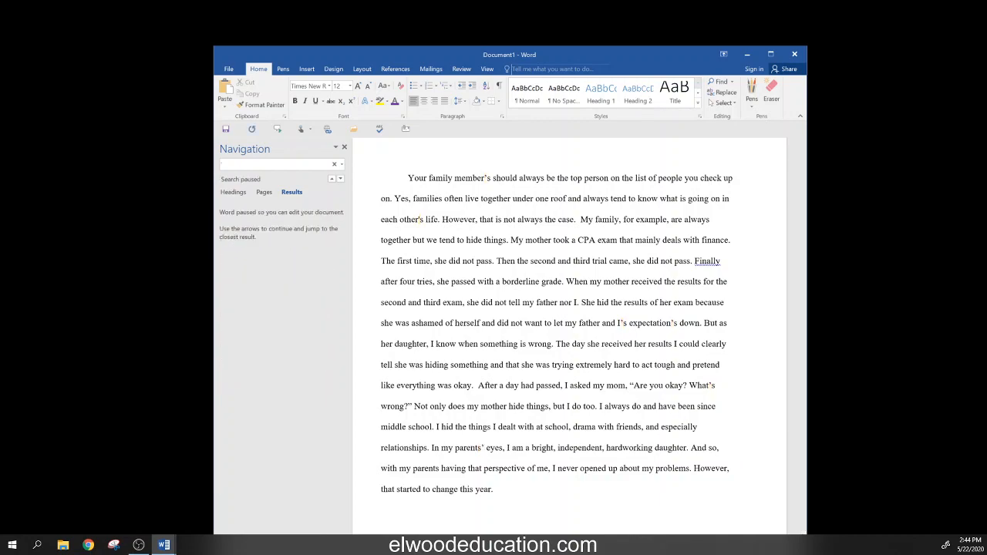
left_click(263, 165)
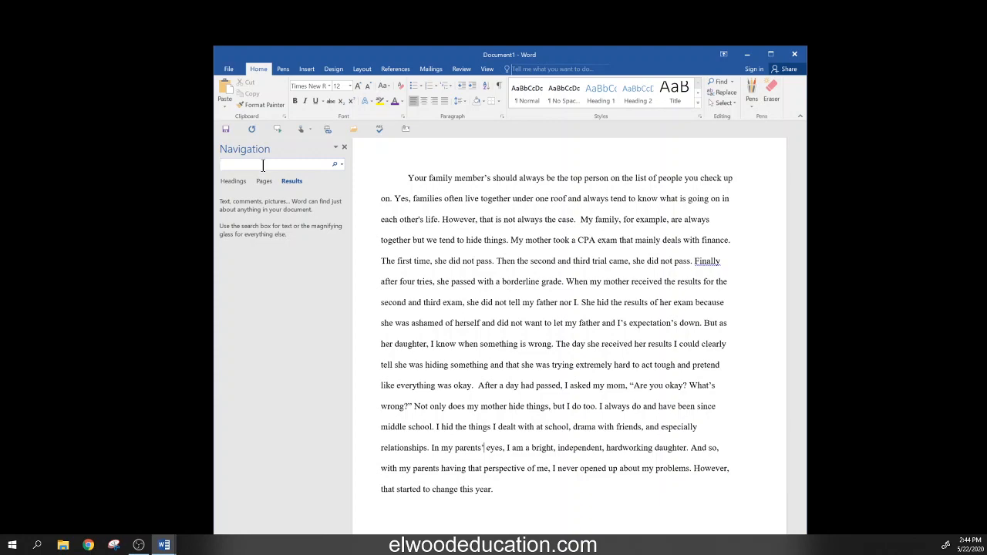
- Delete the extra space before 'My family' and before 'After a day had passed'
left_click(263, 166)
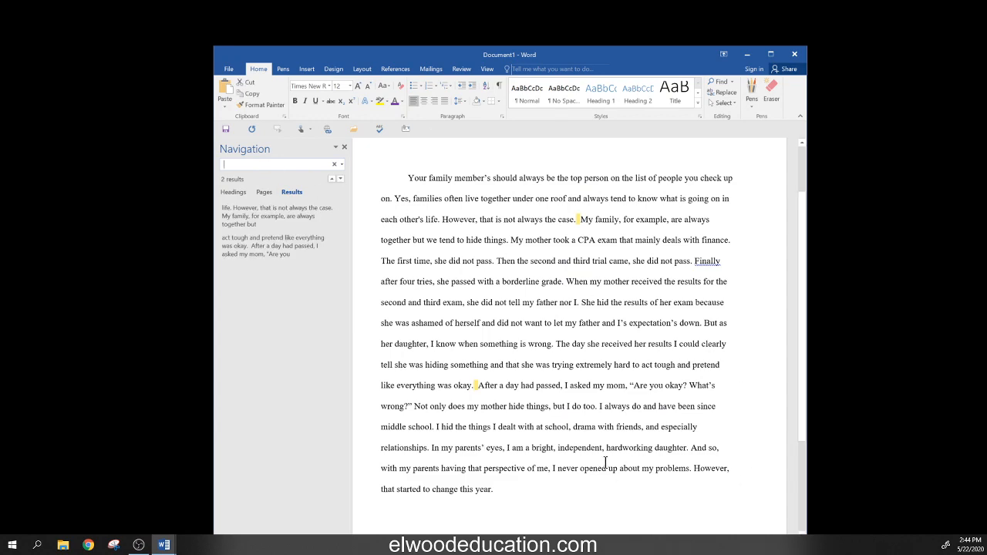
left_click(577, 220)
key("BackSpace")
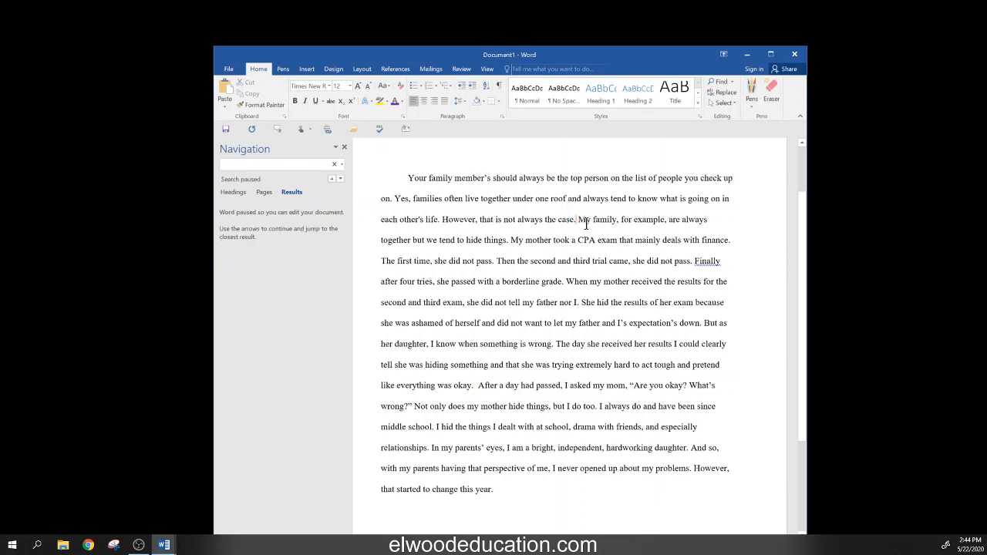
left_click(476, 386)
key("BackSpace")
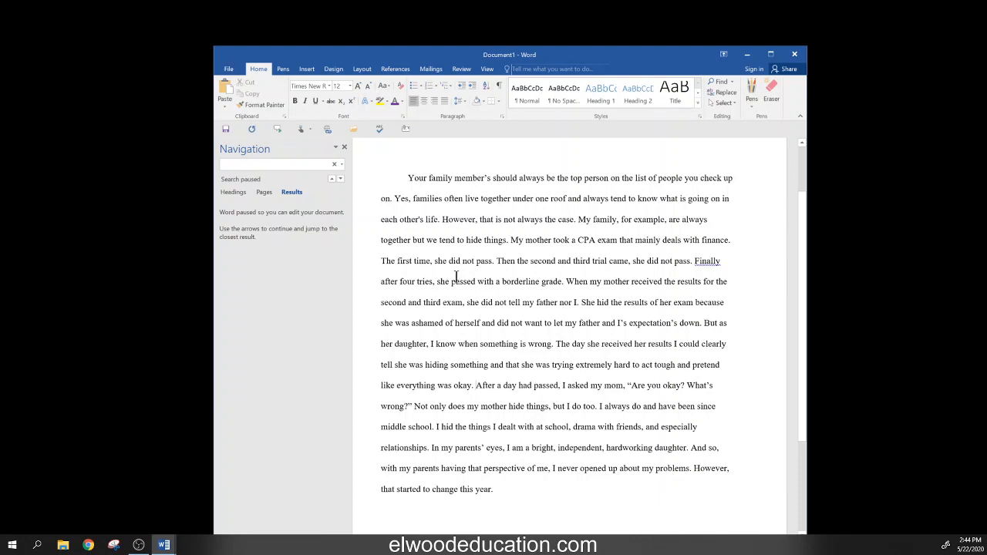
- Close the search pane and place the Document4 checklist just right of the essay window
left_click(345, 147)
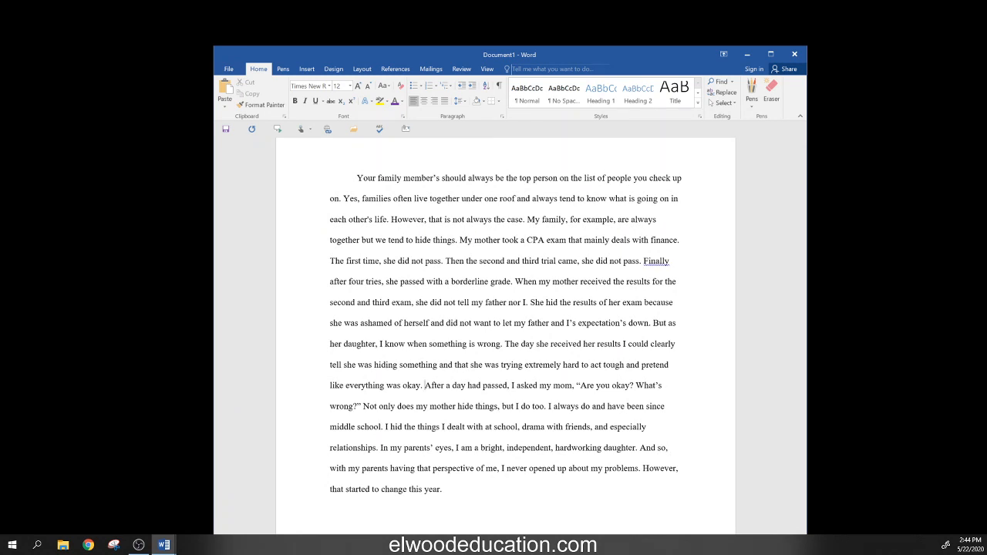
left_click_drag(1, 309, 869, 90)
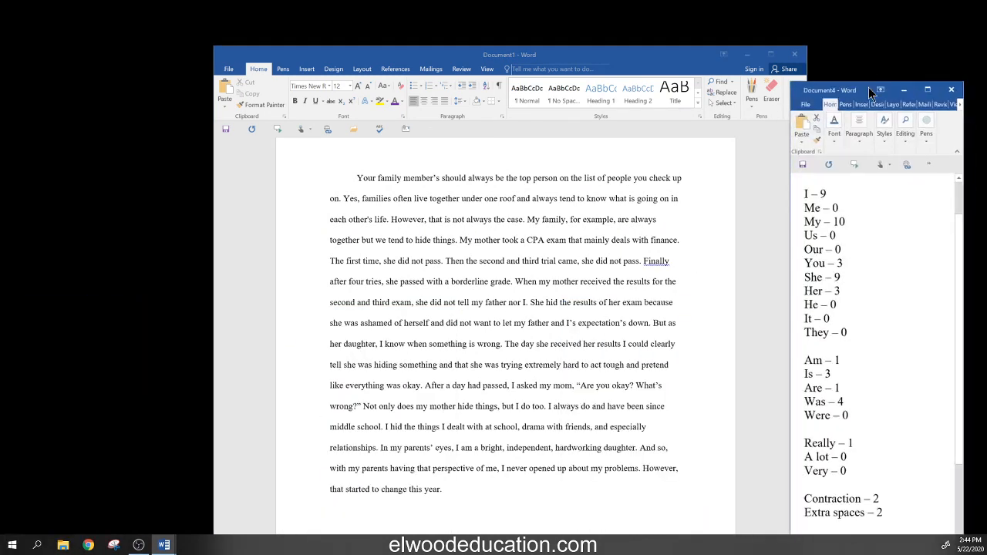
left_click(622, 61)
left_click_drag(580, 73, 471, 78)
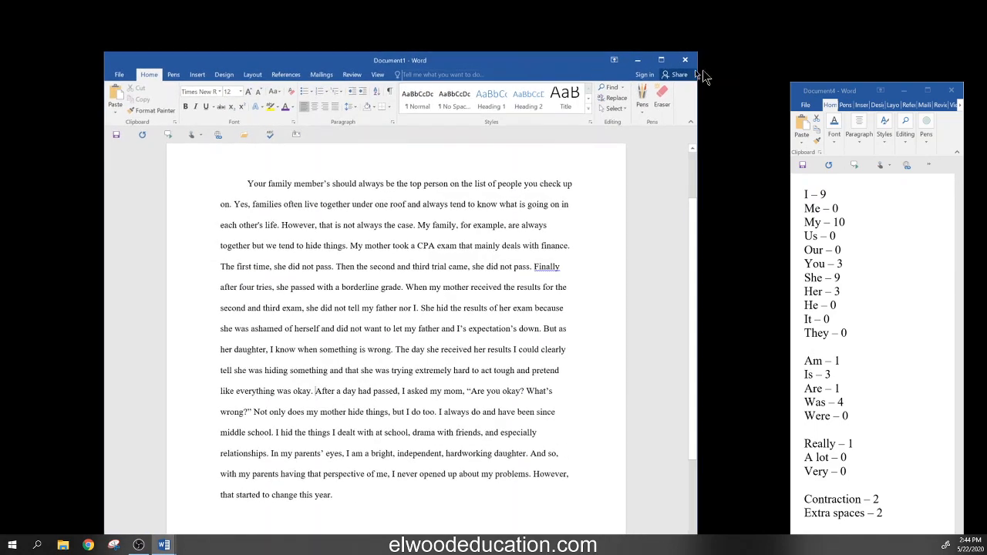
left_click_drag(875, 91, 782, 66)
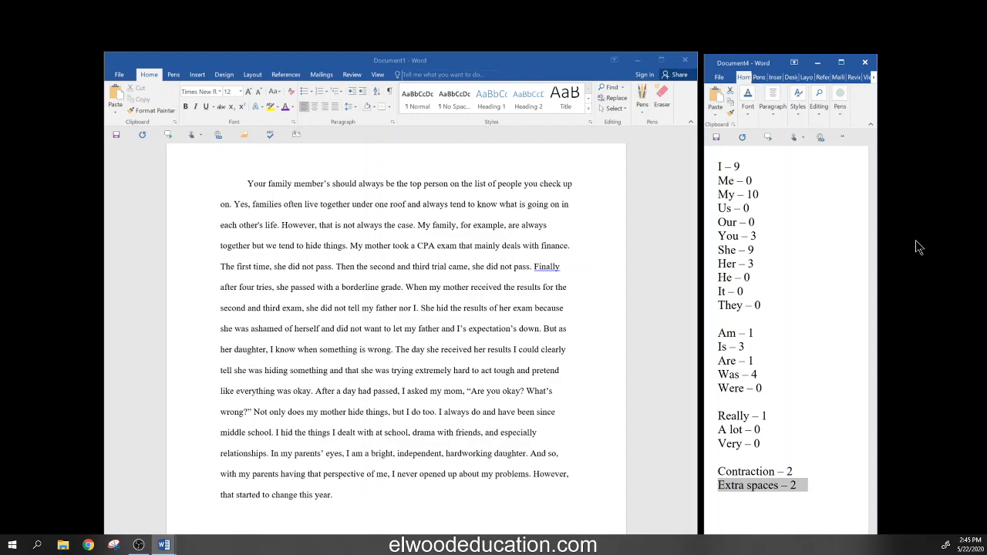
- Select the Really, A lot, Very, Contraction – 2 and Extra spaces – 2 tallies for review
left_click(810, 486)
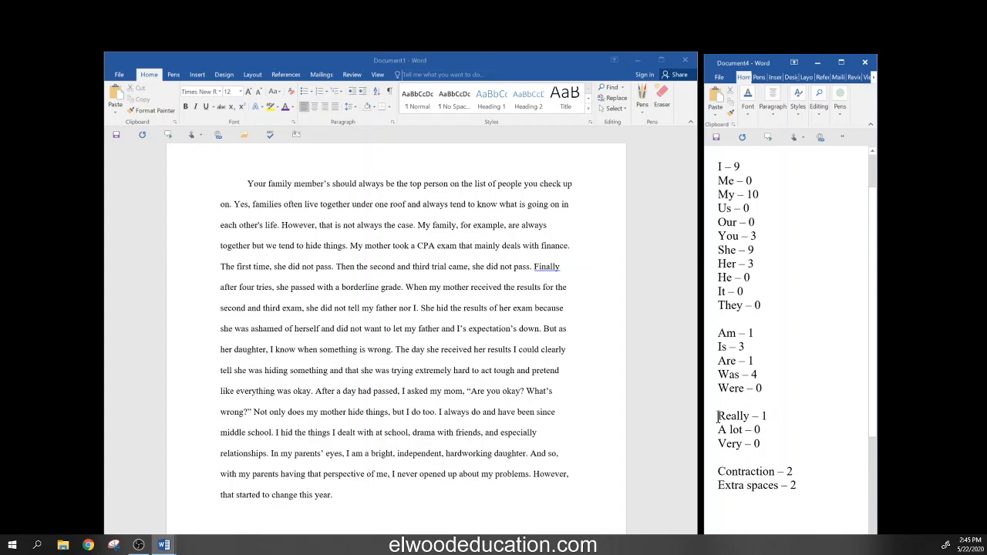
left_click_drag(718, 416, 778, 438)
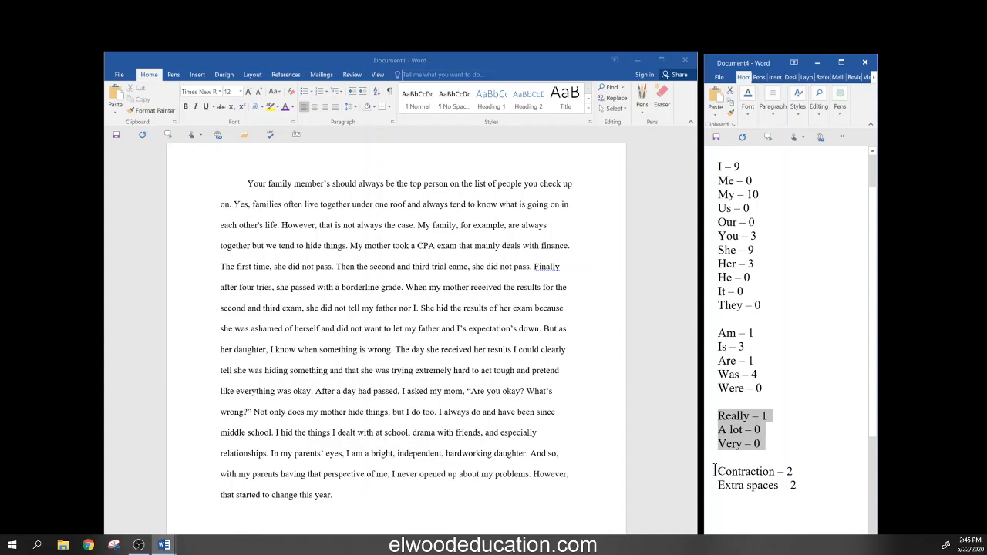
left_click_drag(716, 471, 797, 471)
left_click_drag(716, 486, 802, 486)
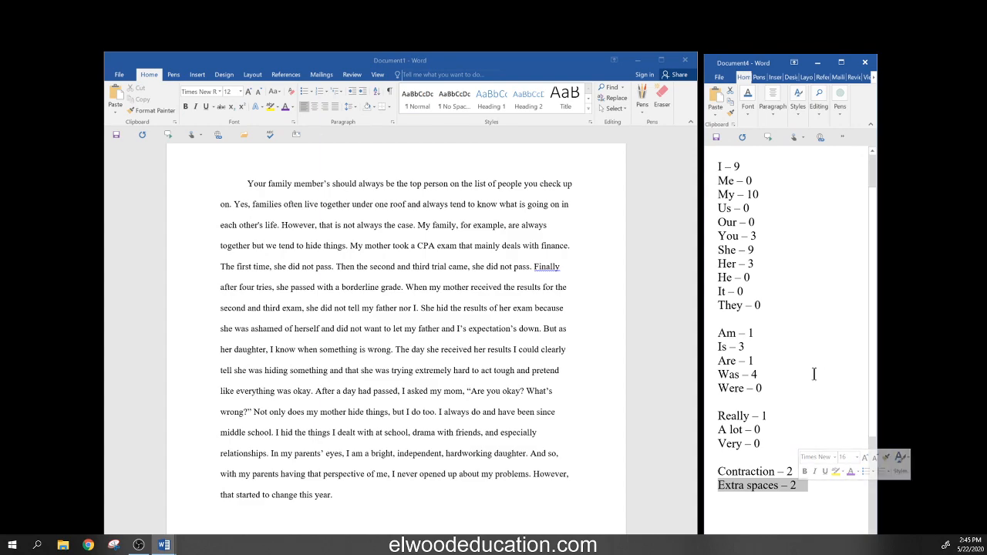
left_click(605, 271)
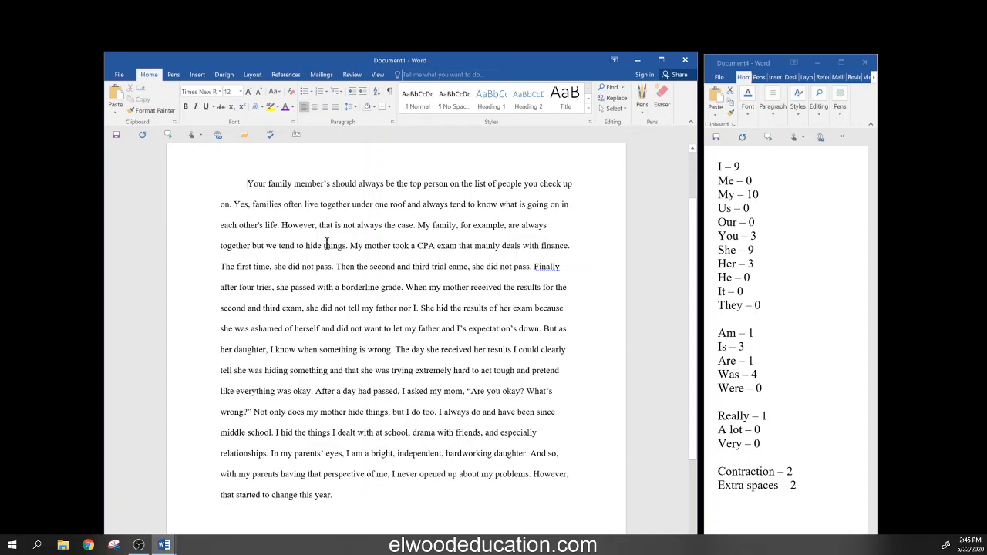
- Highlight the essay's opening sentence in yellow, then remove the highlight again
left_click_drag(243, 184, 231, 203)
left_click(267, 186)
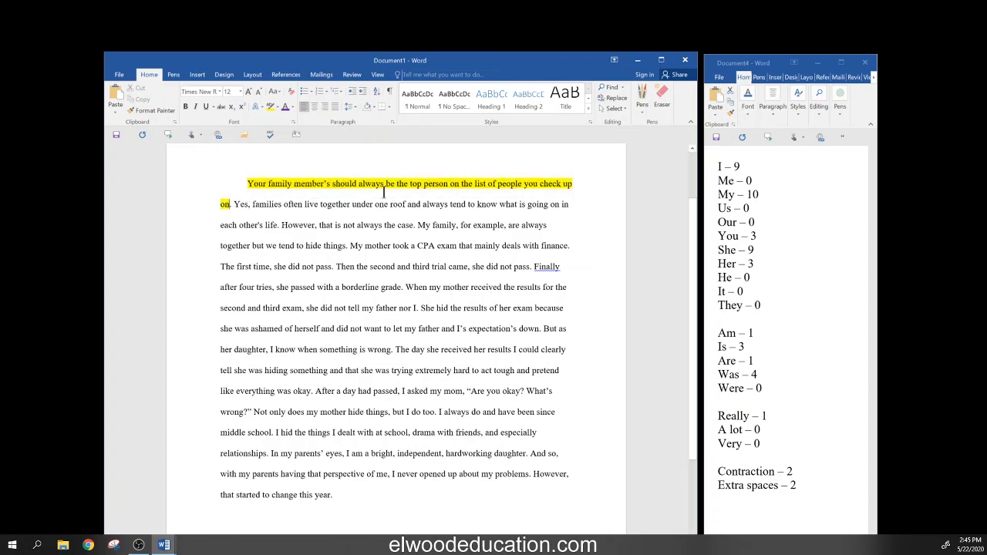
left_click(278, 107)
left_click(286, 162)
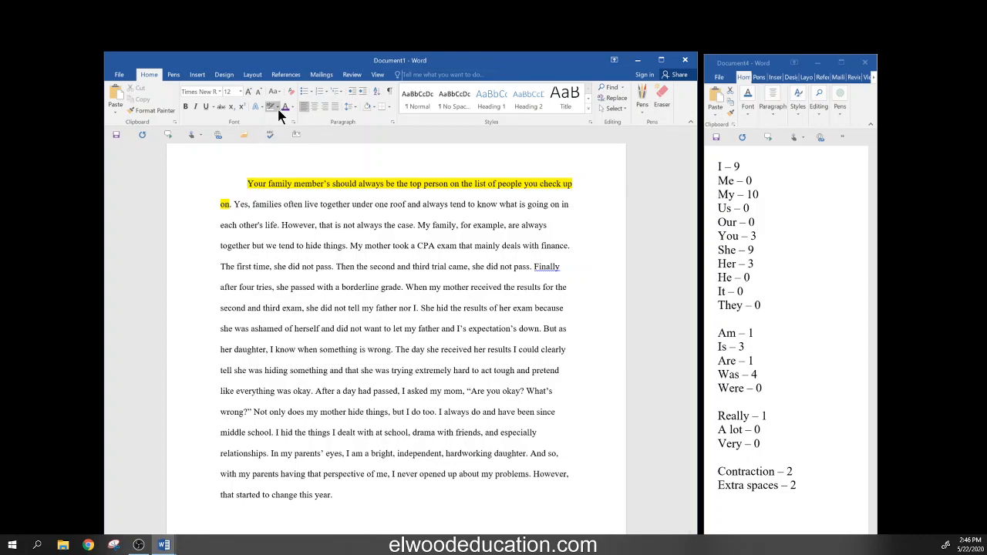
left_click_drag(247, 184, 229, 205)
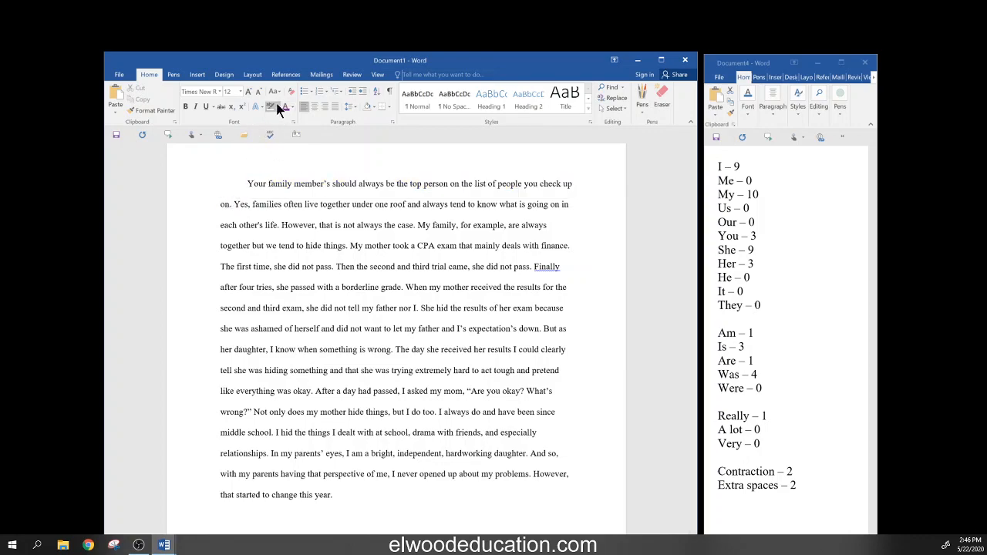
left_click(279, 108)
left_click(251, 185)
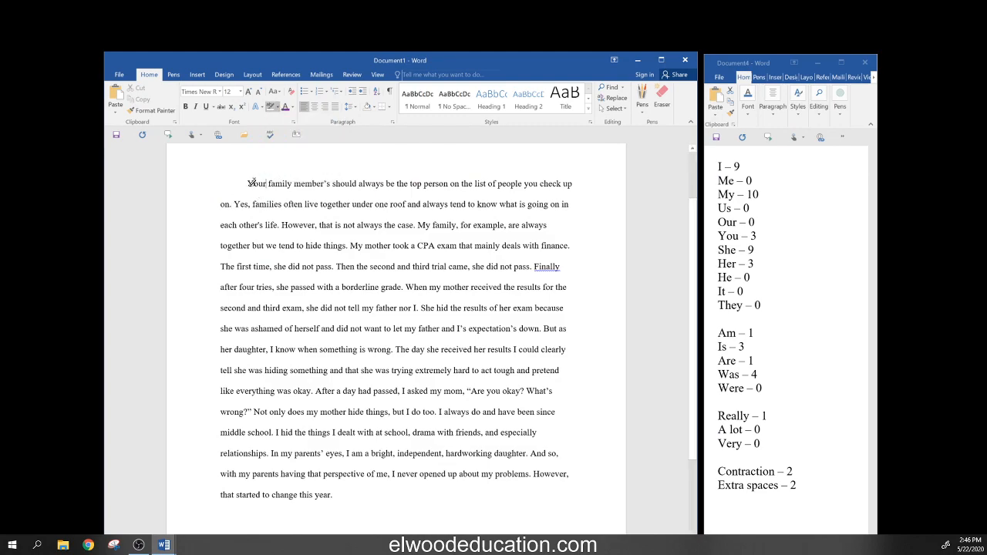
- Delete 'Your', restore the indent, capitalise Family and drop the apostrophe in member's
key("BackSpace")
key("BackSpace")
key("BackSpace")
key("BackSpace")
key("BackSpace")
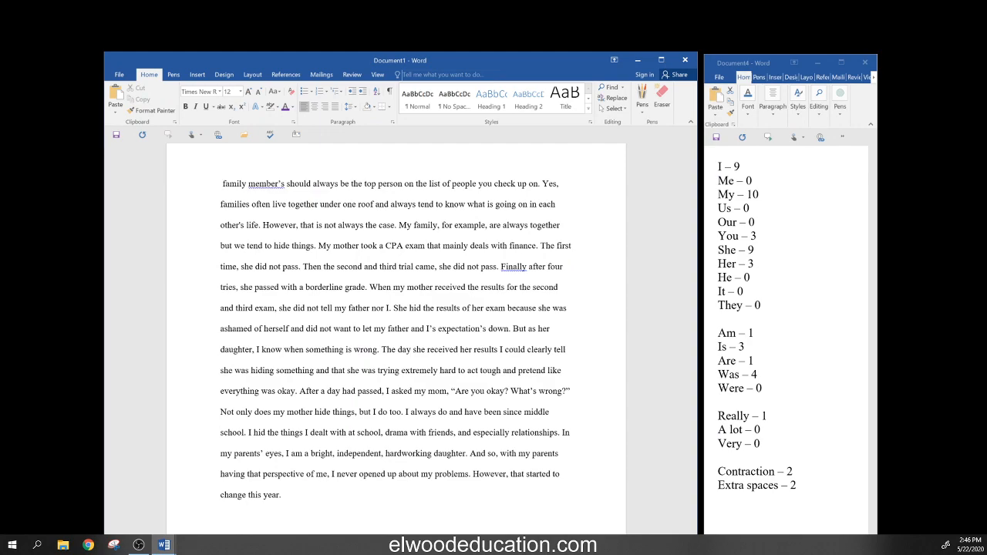
key("Tab")
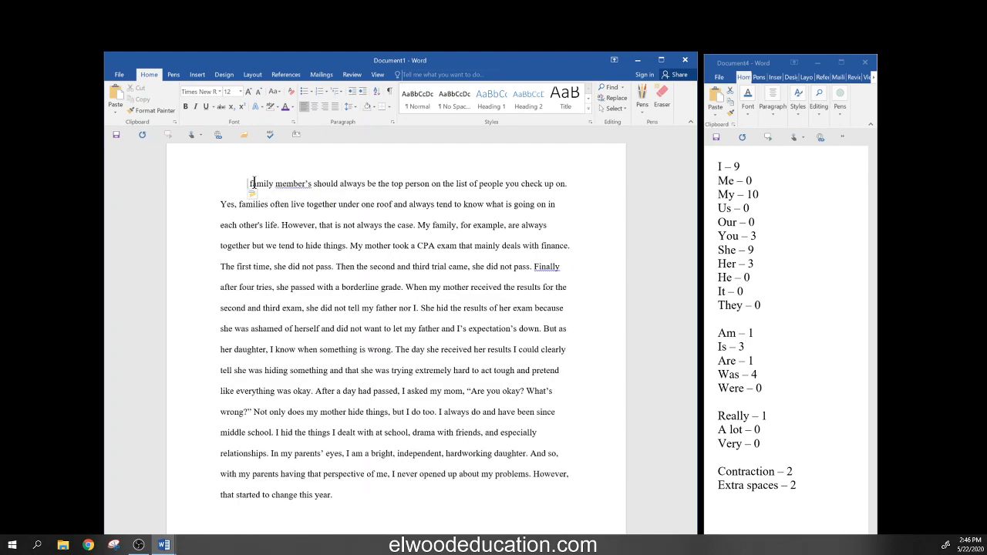
key("Delete")
type("F")
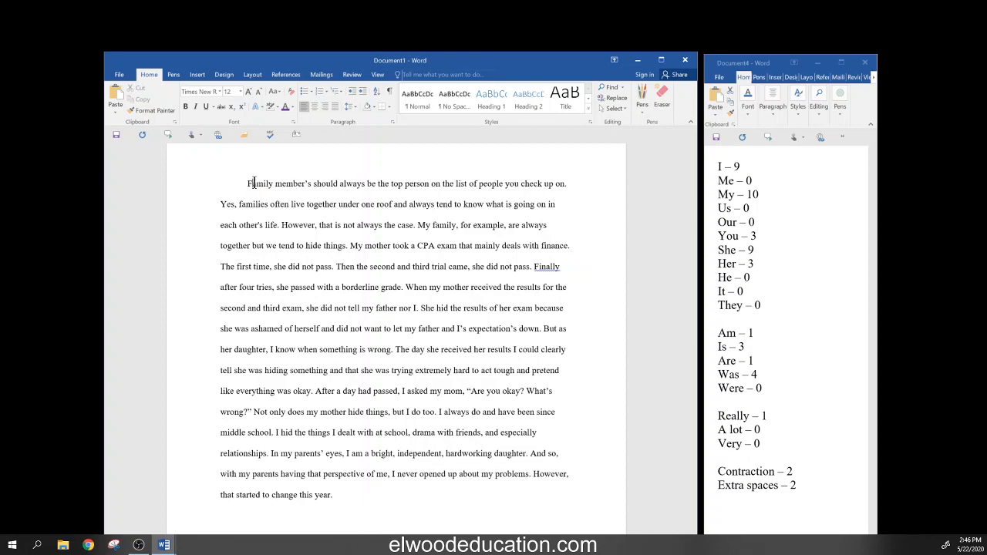
key("Right")
key("Right")
key("Right")
key("Right")
key("Right")
key("Right")
key("Right")
key("Right")
key("Right")
key("Right")
key("Right")
key("Right")
key("Delete")
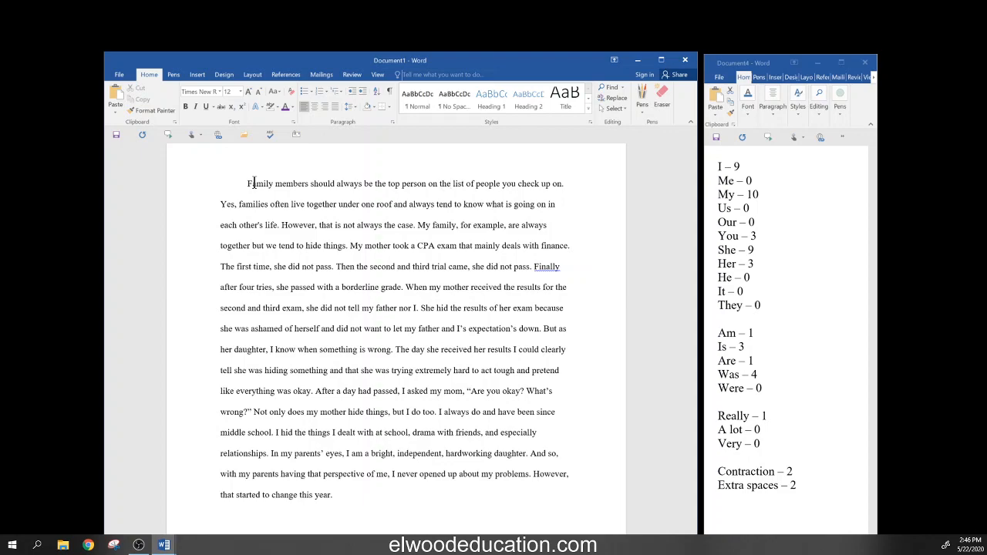
- Delete the 'the top person on the list' wording after 'always be'
key("Left")
key("Left")
key("Left")
key("Left")
key("Left")
key("Left")
key("Left")
key("Left")
key("Left")
key("Left")
key("Left")
key("Left")
key("Left")
key("Left")
key("Right")
key("Right")
key("Right")
key("Right")
key("Right")
key("Right")
key("Right")
key("Right")
key("Right")
key("Right")
key("Right")
key("Right")
key("Right")
key("Right")
key("Right")
key("Right")
key("Right")
key("Right")
key("Right")
key("Delete")
key("Delete")
key("Delete")
key("Delete")
key("Delete")
key("Delete")
key("Delete")
key("Delete")
key("Delete")
key("Delete")
key("Delete")
key("Delete")
key("Delete")
key("Delete")
key("Delete")
key("Delete")
key("Delete")
key("Delete")
key("Delete")
key("Delete")
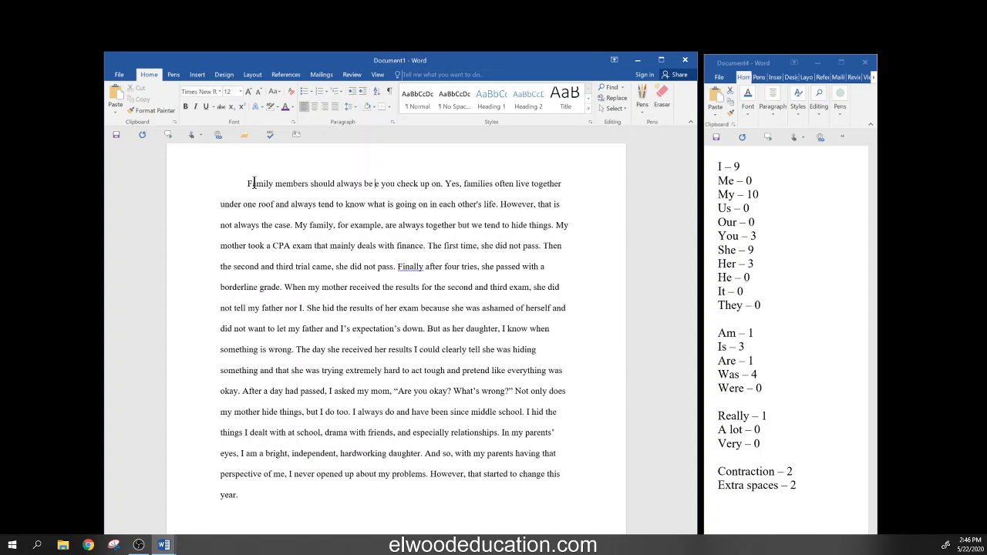
key("Delete")
key("Delete")
key("Delete")
key("Delete")
key("Delete")
key("Delete")
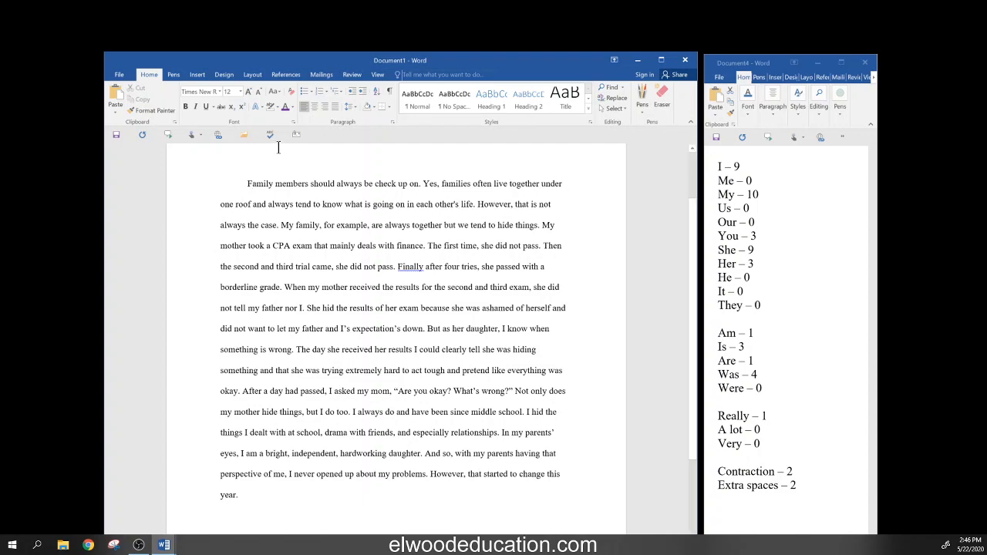
- Select words in the second sentence and check the text colour choices without changing anything
double_click(452, 186)
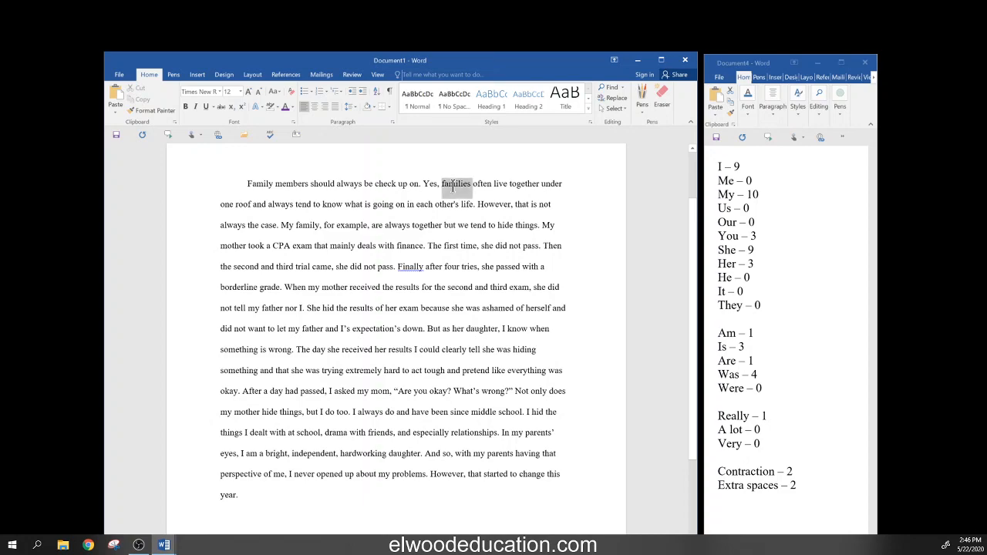
double_click(262, 185)
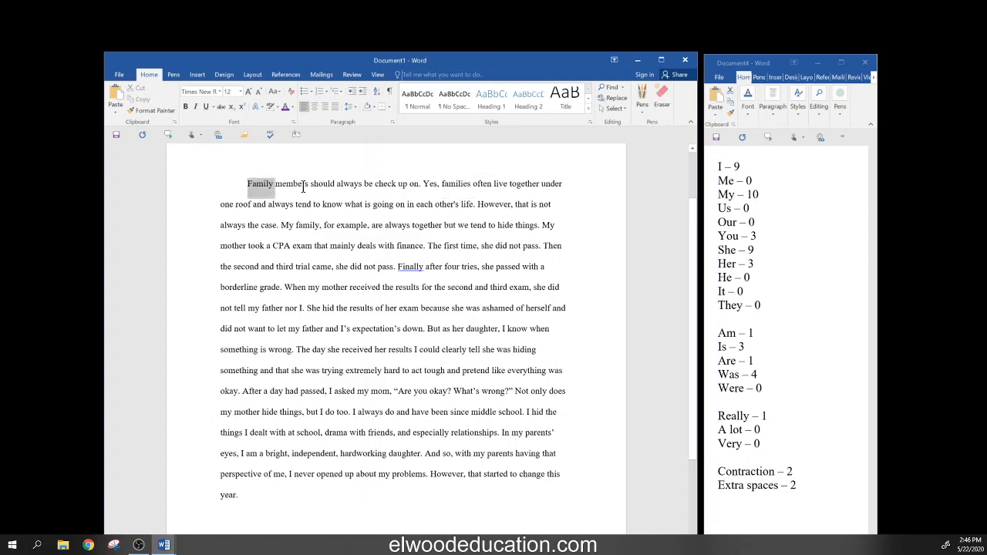
left_click(460, 186)
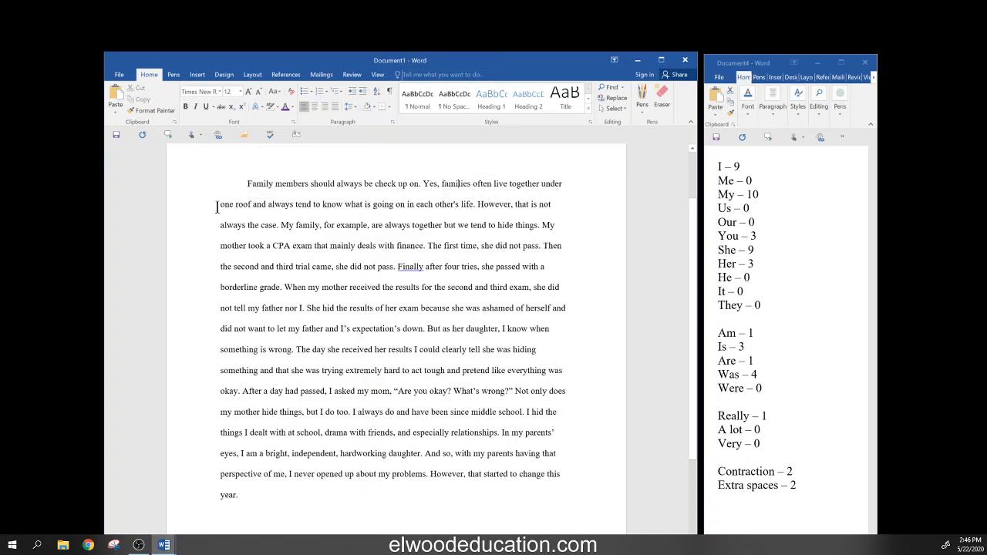
double_click(369, 204)
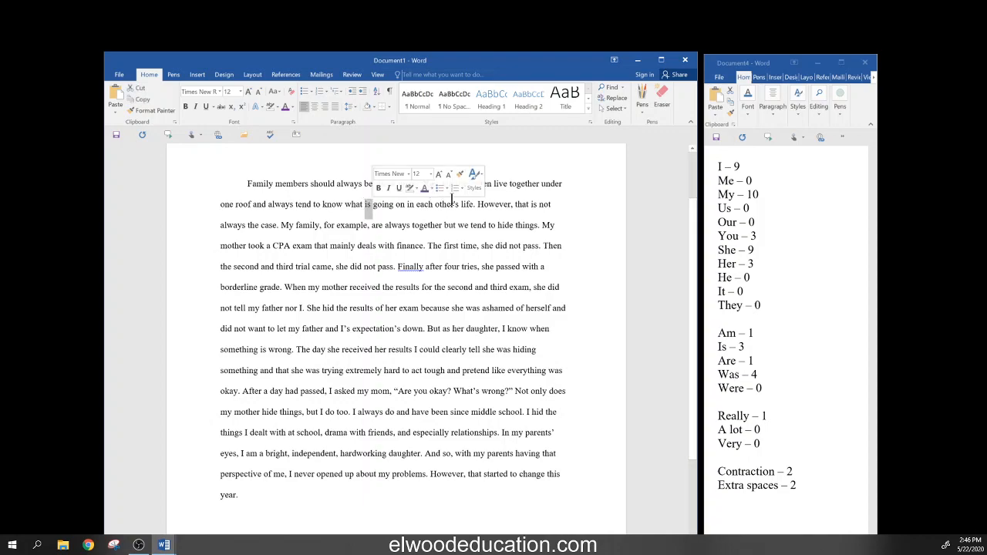
left_click(431, 191)
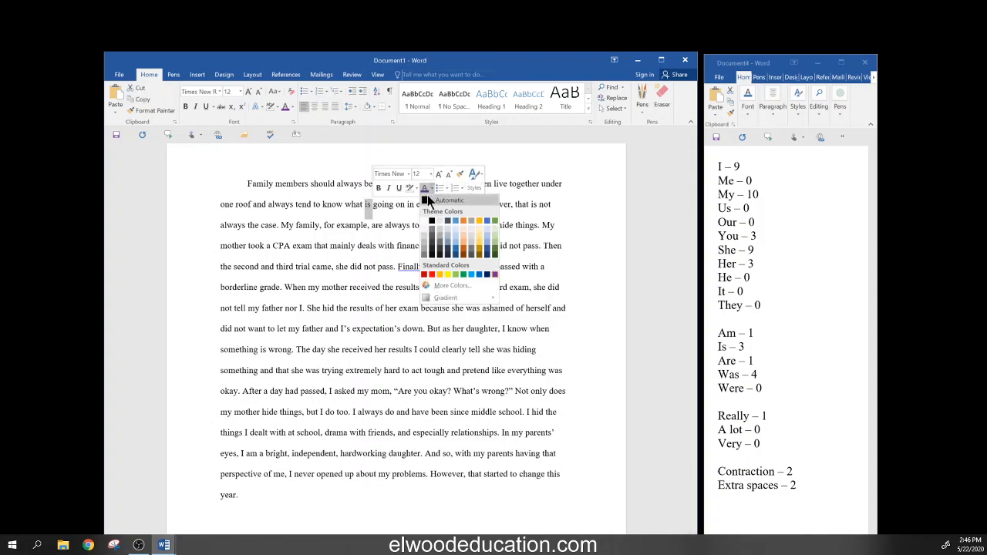
left_click(424, 202)
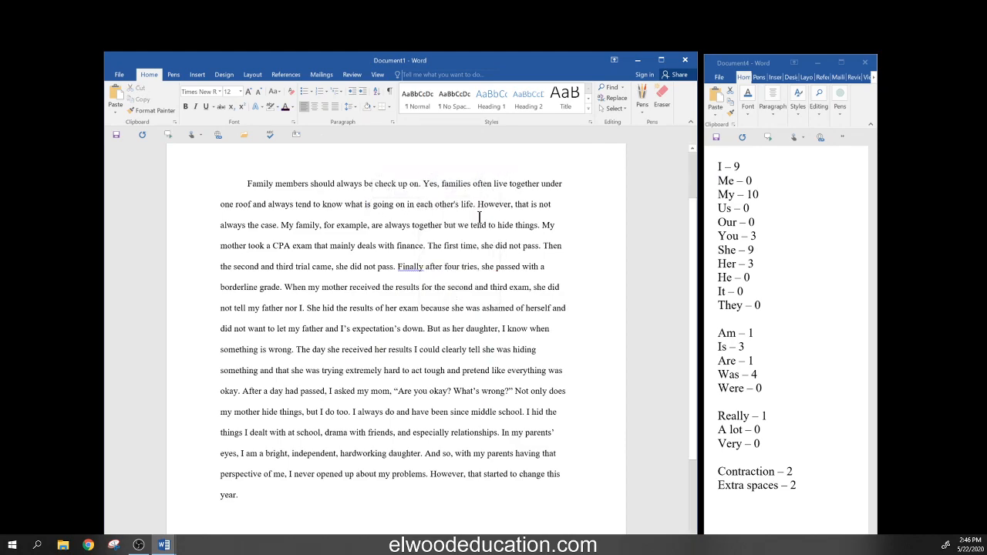
- Replace the opening 'Yes, families often live' with 'People living'
type("Peo")
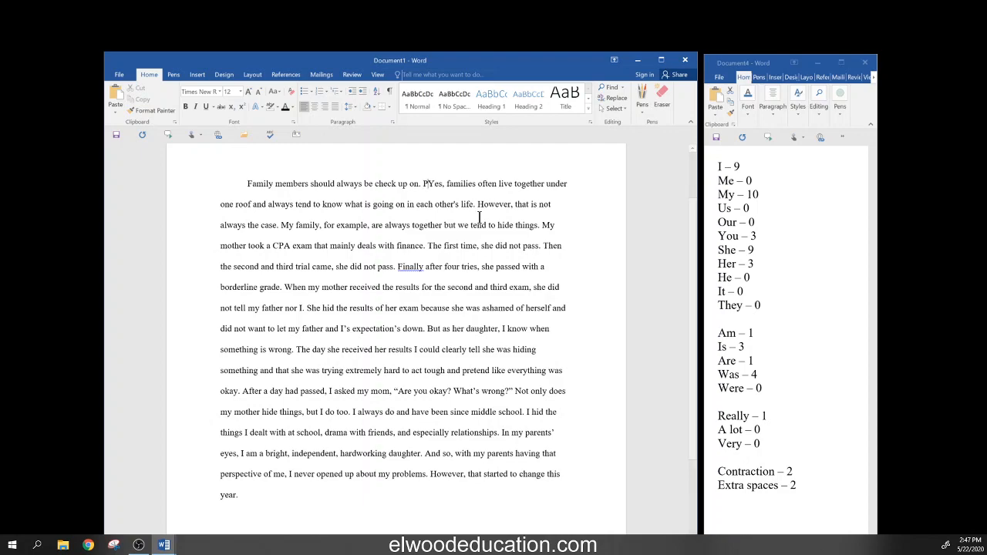
type("ple")
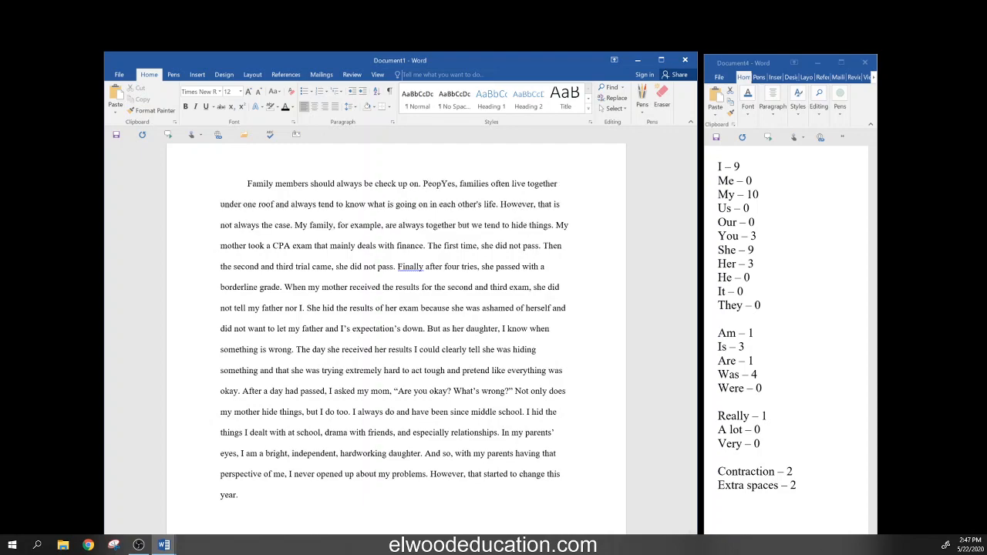
key("Delete")
key("Delete")
key("Delete")
key("Delete")
key("Delete")
key("Delete")
key("Delete")
key("Delete")
key("Delete")
key("Delete")
key("Delete")
key("Delete")
key("Delete")
key("Delete")
key("Delete")
key("Delete")
key("Delete")
key("Delete")
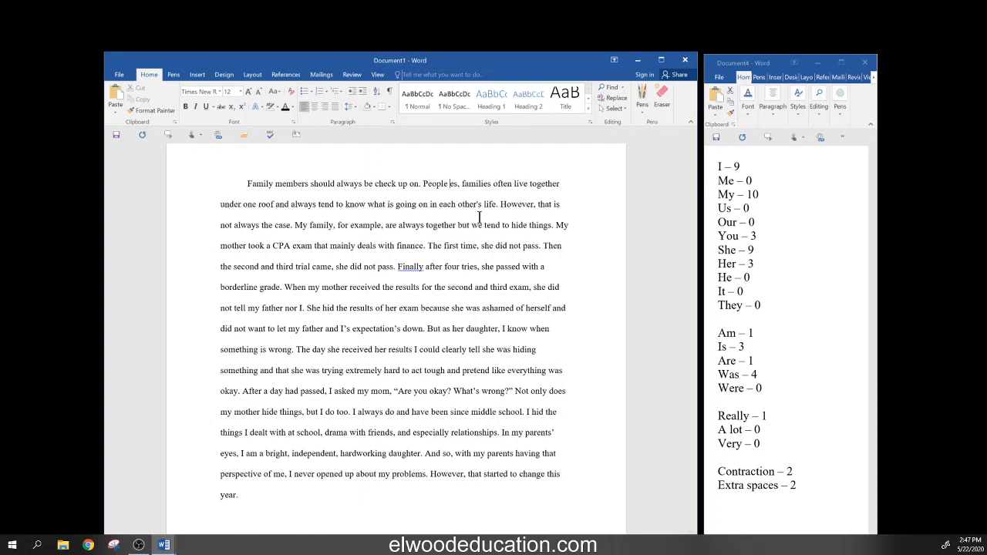
key("Delete")
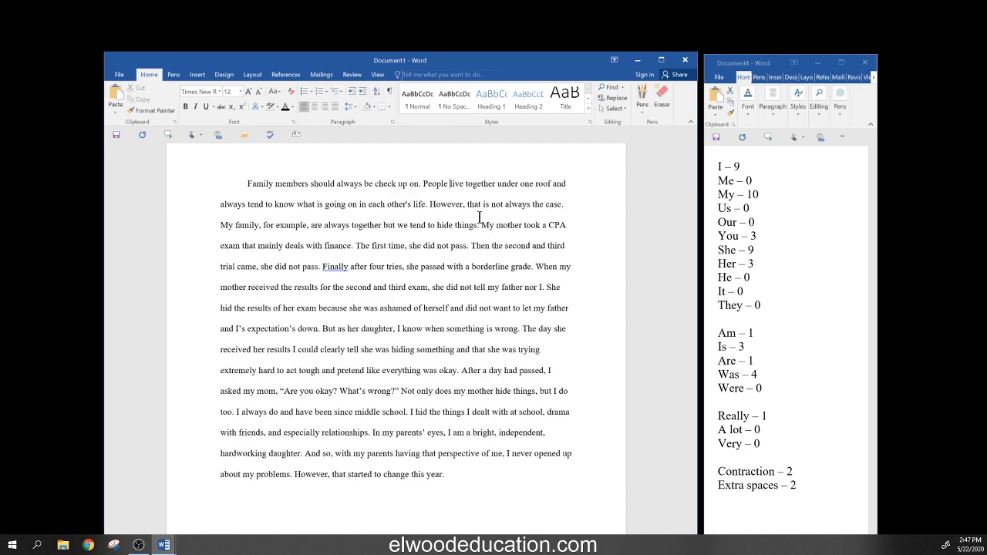
key("Right")
key("Right")
key("Right")
key("Delete")
type("ing")
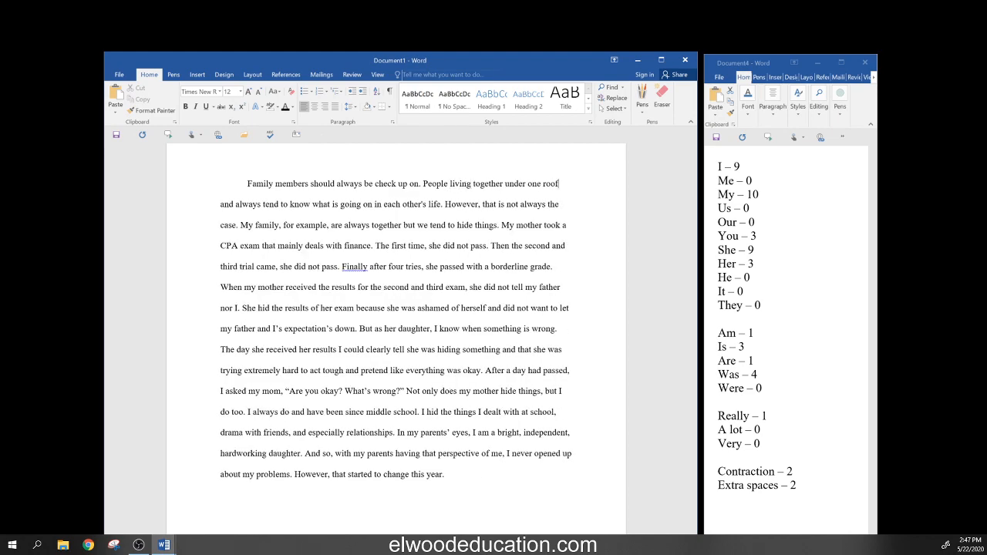
- Delete 'under one roof and always' and 'what is going on in each', leaving 'each other's life'
key("Delete")
key("Delete")
key("Delete")
key("Delete")
key("Delete")
key("Delete")
key("Delete")
key("Delete")
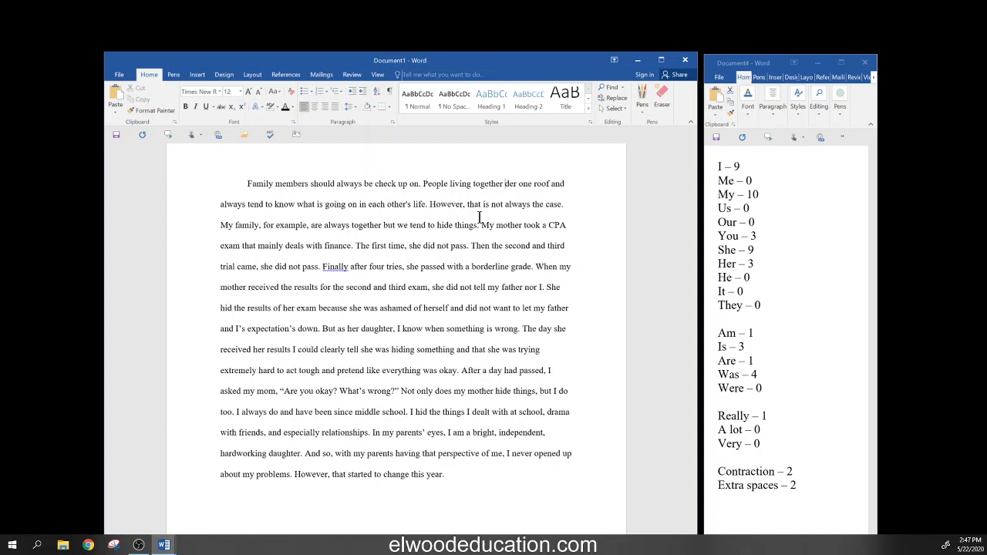
key("Delete")
key("Delete")
key("Delete")
key("Delete")
key("Delete")
key("Delete")
key("Delete")
key("Delete")
key("Delete")
key("Delete")
key("Delete")
key("Delete")
key("Delete")
key("Delete")
key("Delete")
key("Delete")
key("Delete")
key("Delete")
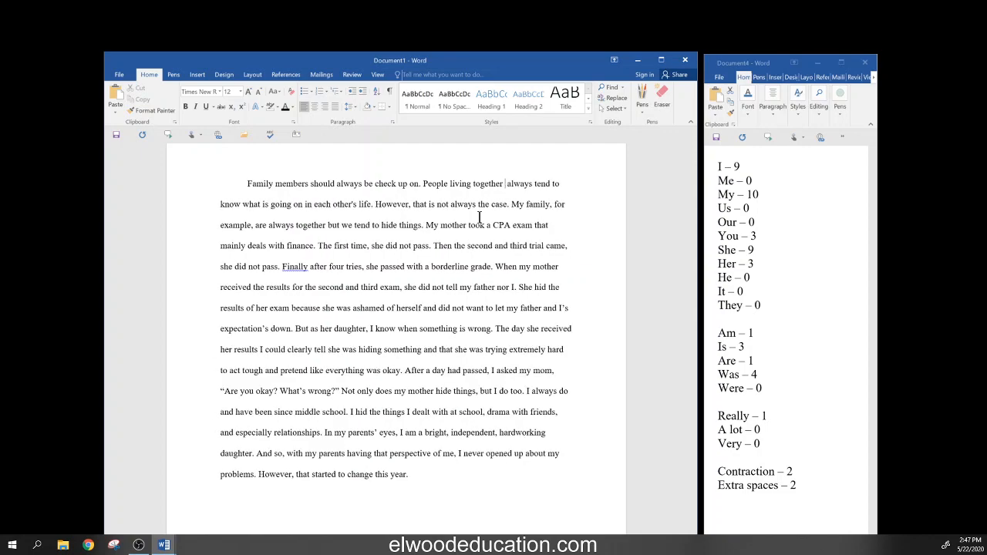
key("Delete")
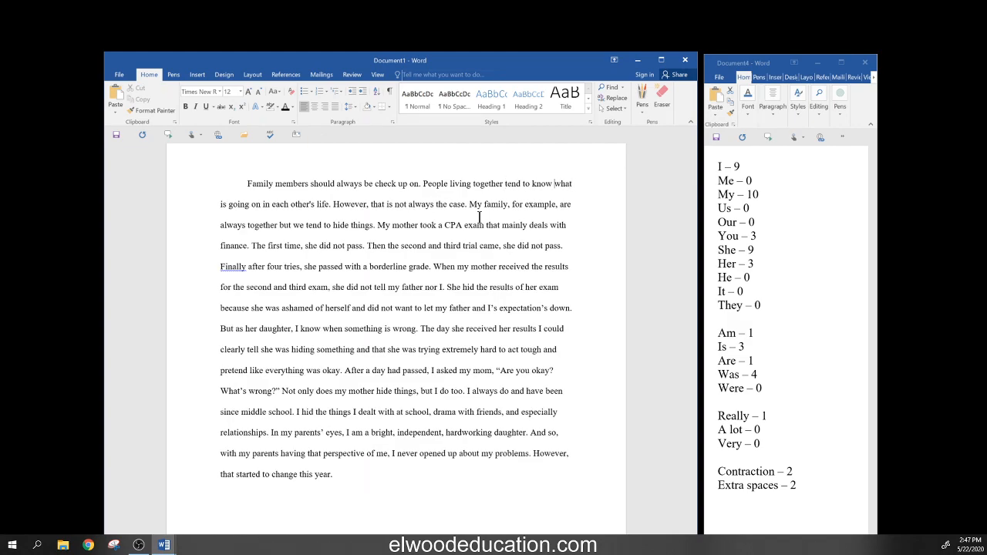
type("eac")
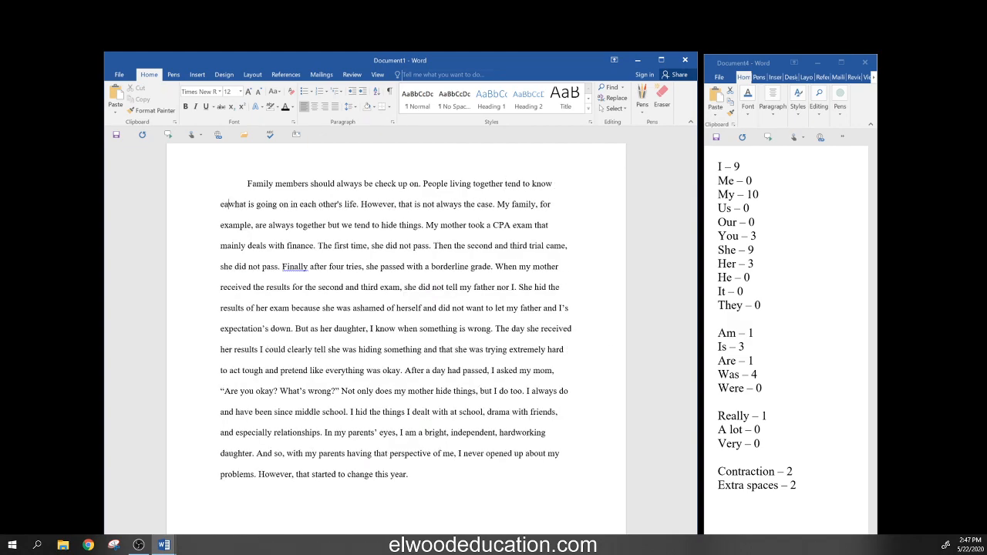
type("h")
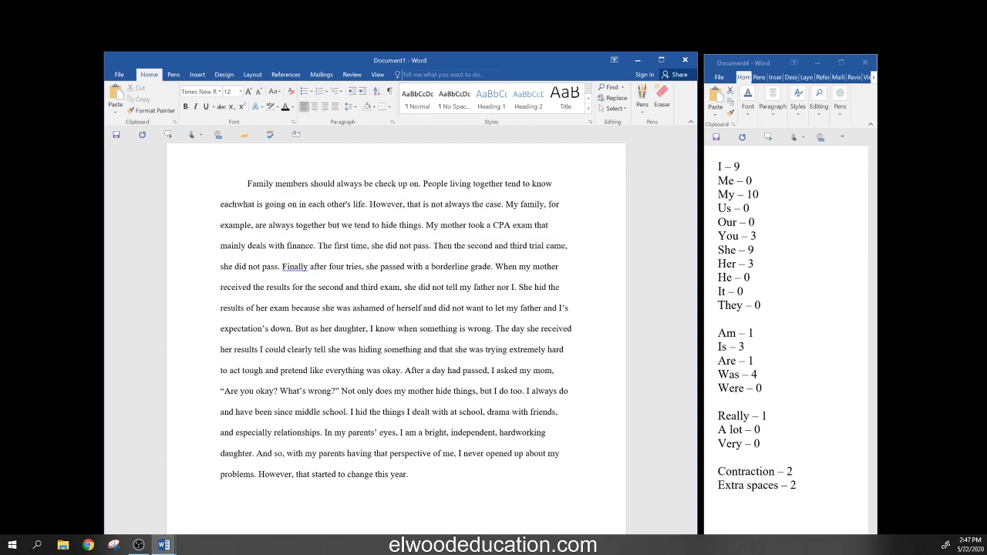
key("Delete")
key("Delete")
key("Delete")
key("Delete")
key("Delete")
key("Delete")
key("Delete")
key("Delete")
key("Delete")
key("Delete")
key("Delete")
key("Delete")
key("Delete")
key("Delete")
key("Delete")
key("Delete")
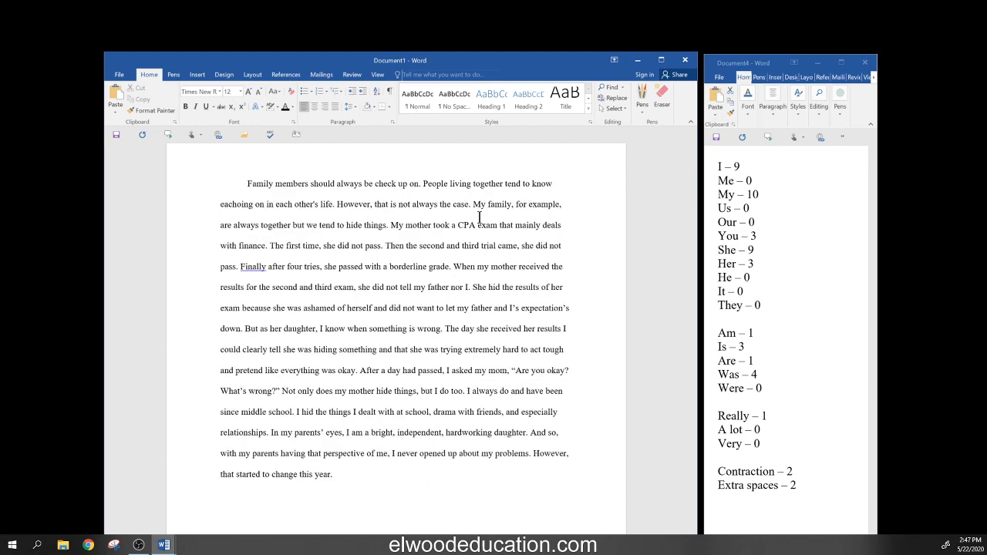
key("Delete")
key("Delete")
key("Delete")
key("Delete")
key("Delete")
key("Delete")
key("Delete")
key("Delete")
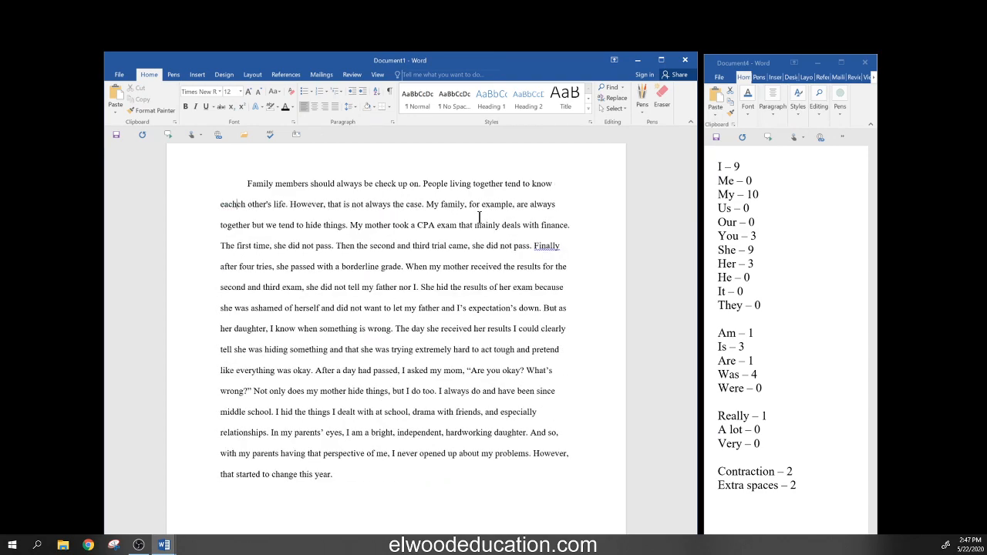
key("Right")
key("Right")
key("Right")
key("Right")
key("Right")
key("Right")
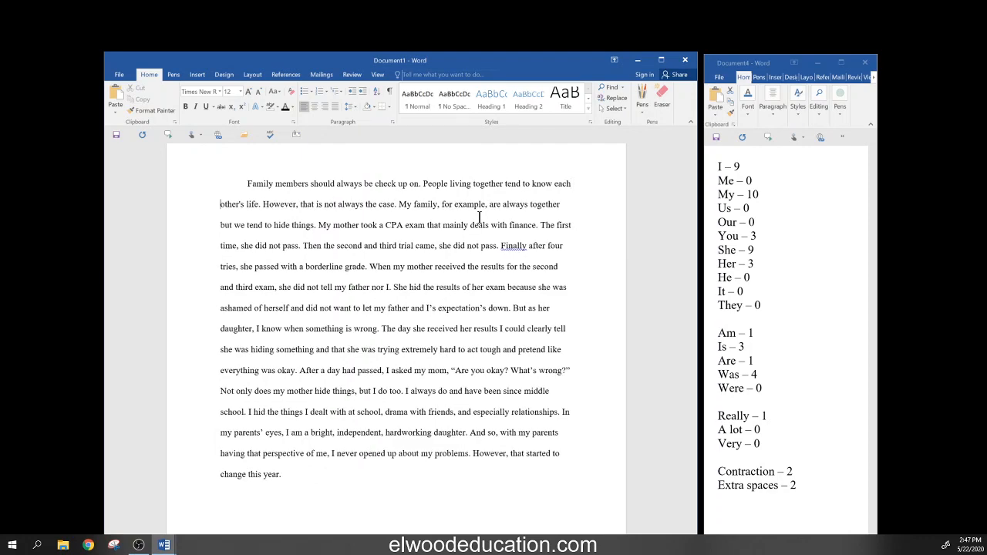
key("Right")
key("Right")
key("Right")
key("Right")
key("Right")
key("Right")
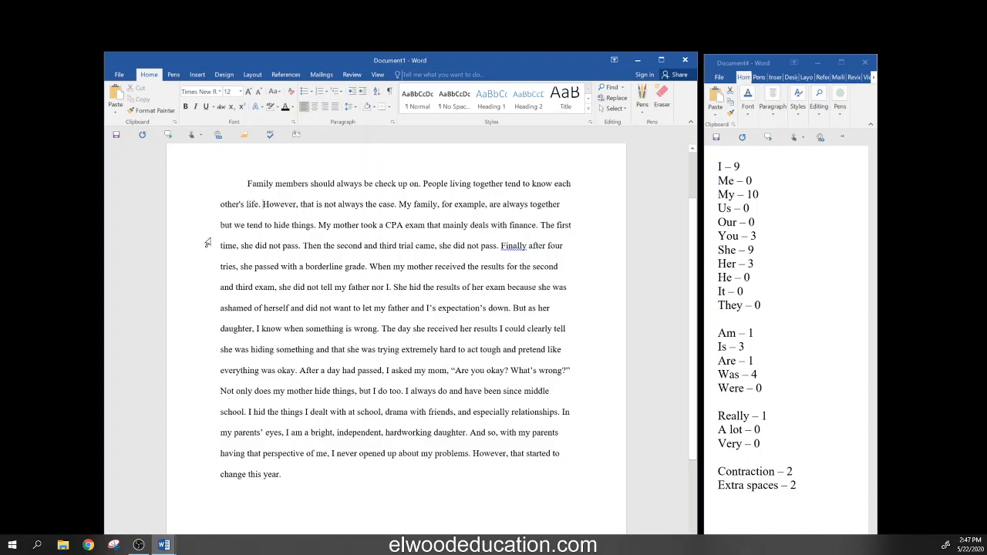
left_click_drag(264, 203, 398, 204)
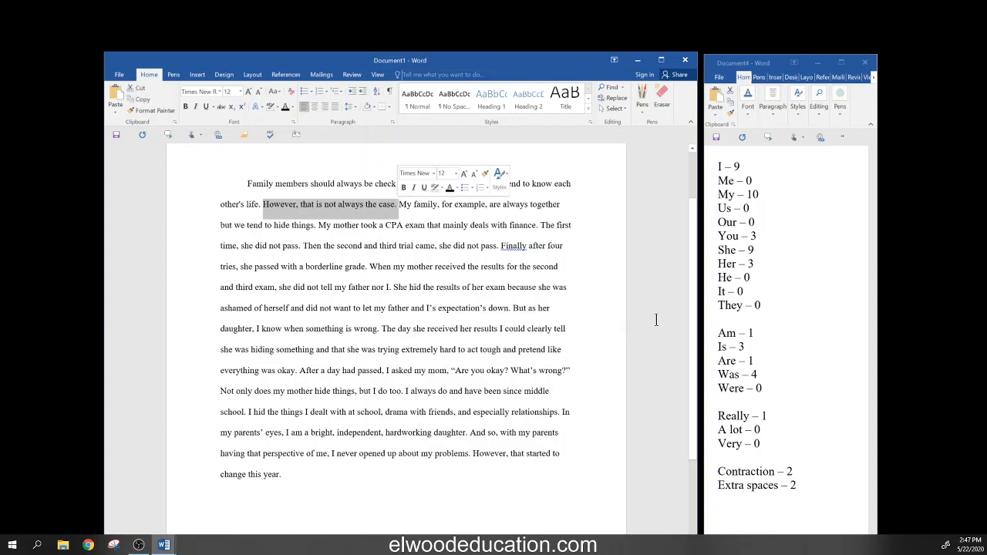
left_click(593, 313)
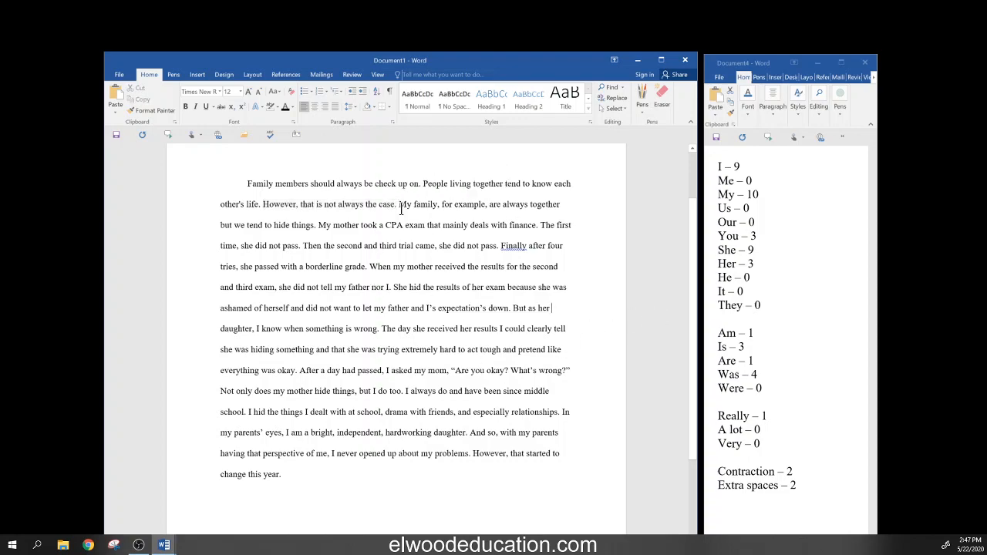
left_click_drag(398, 204, 322, 224)
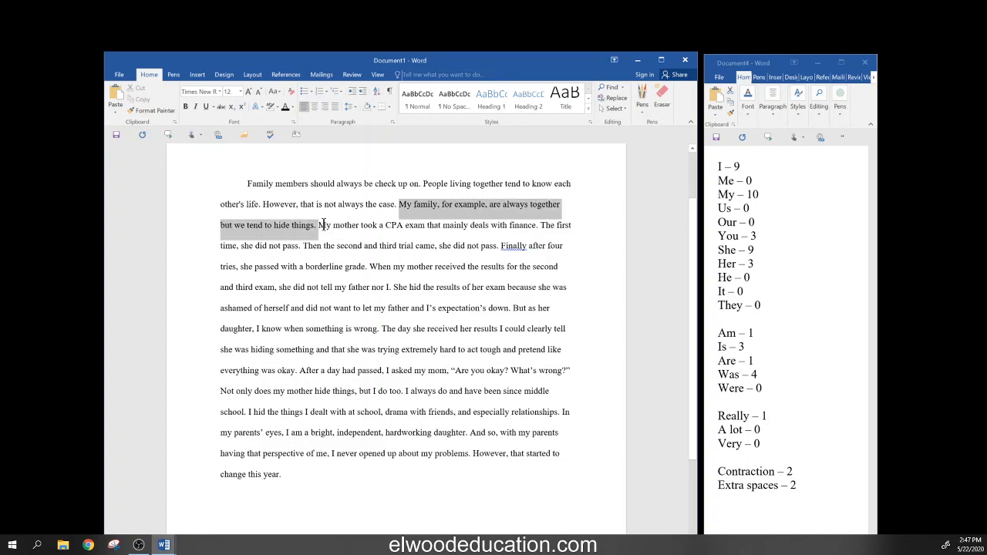
left_click(607, 259)
left_click_drag(301, 204, 325, 205)
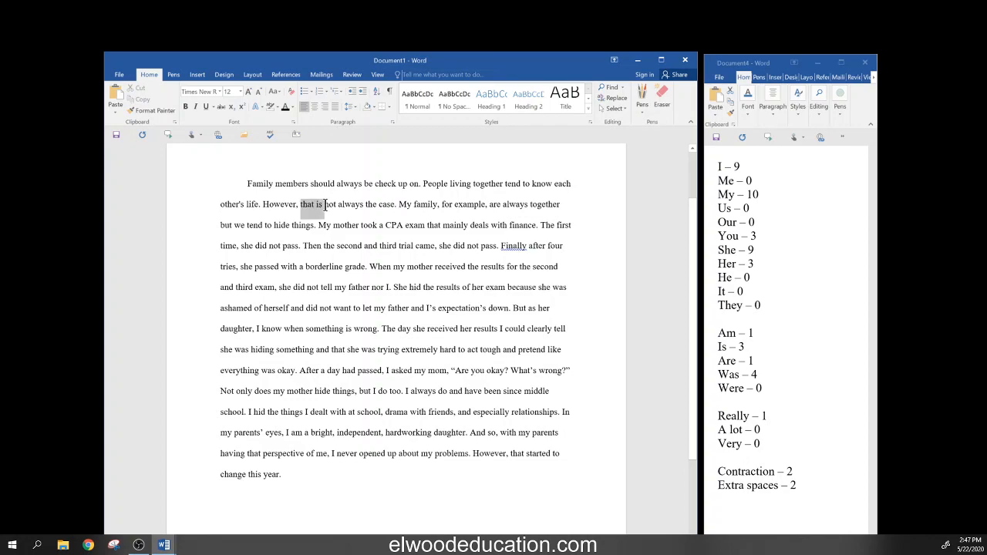
left_click(298, 225)
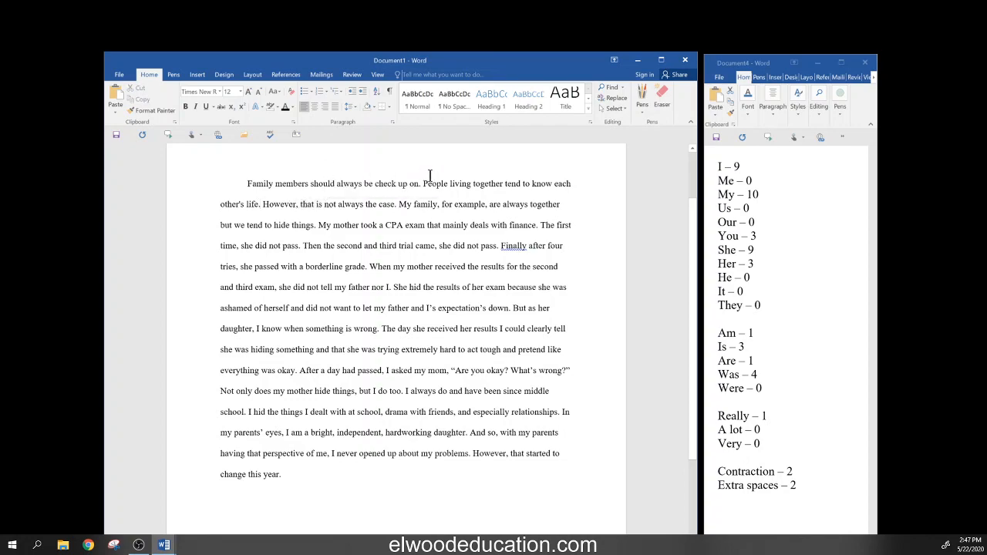
- Join the sentence after 'life' with ', but', deleting 'However, that is' and 'the case'
left_click(259, 204)
type(", b")
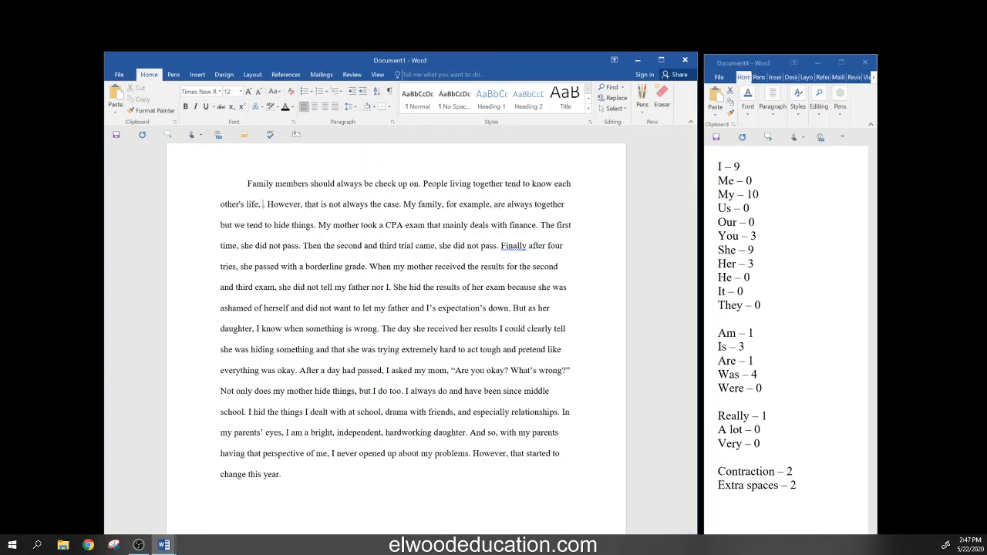
type("ut")
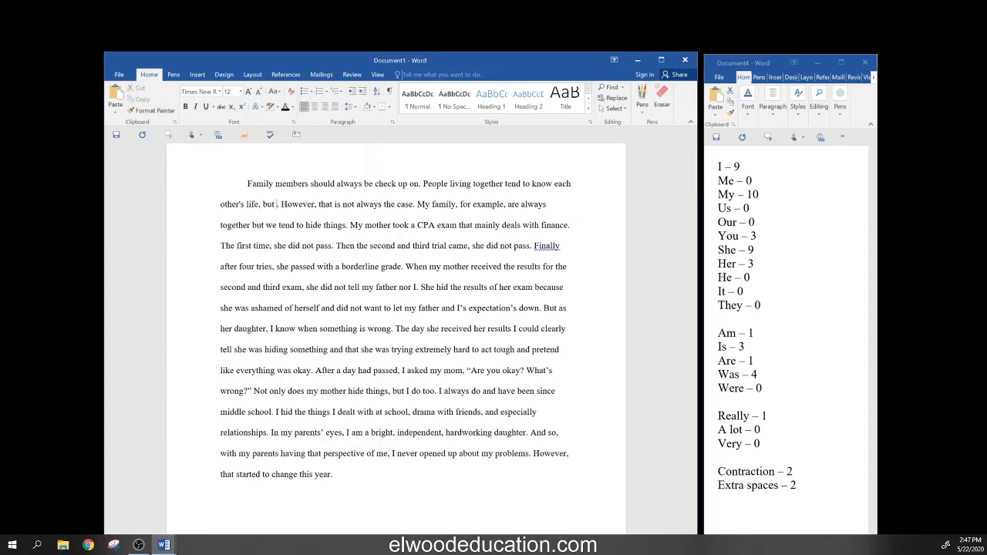
key("Delete")
key("Delete")
key("Delete")
key("Delete")
key("Delete")
key("Delete")
key("Delete")
key("Delete")
key("Delete")
key("Delete")
key("Delete")
key("Delete")
key("Delete")
key("Delete")
key("Delete")
key("Delete")
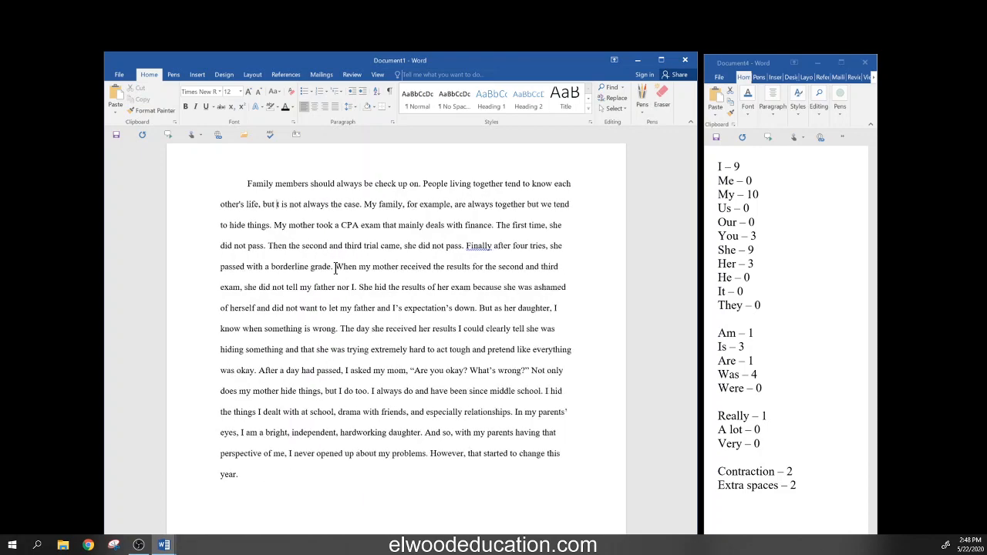
key("Delete")
key("Delete")
key("Delete")
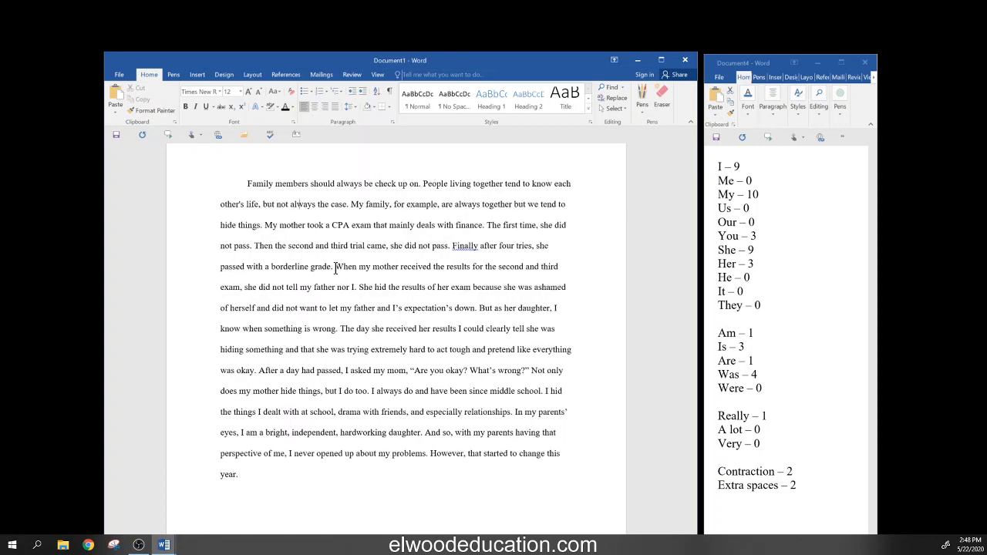
key("Delete")
key("Delete")
key("Delete")
key("Delete")
key("Delete")
key("Delete")
key("Delete")
key("Delete")
key("Delete")
key("Delete")
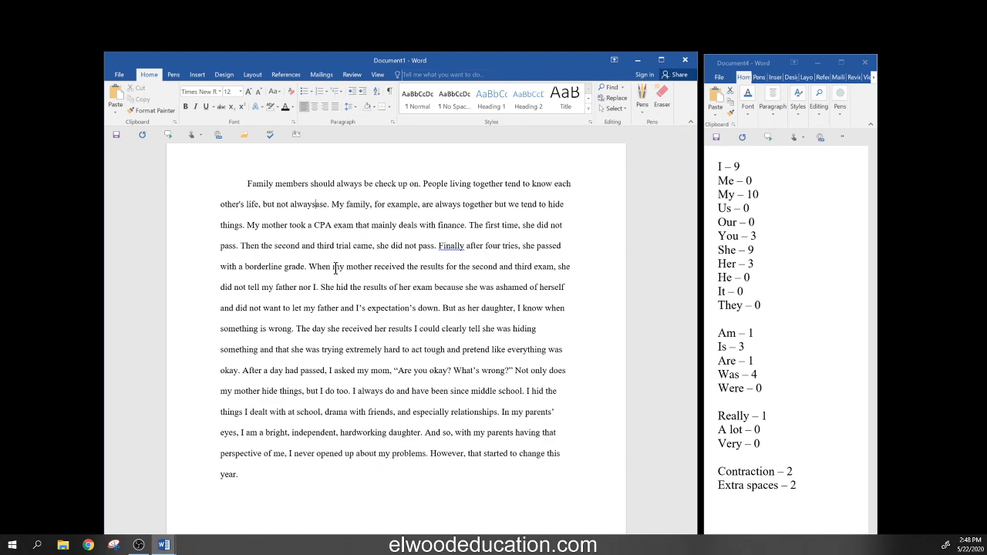
type(".")
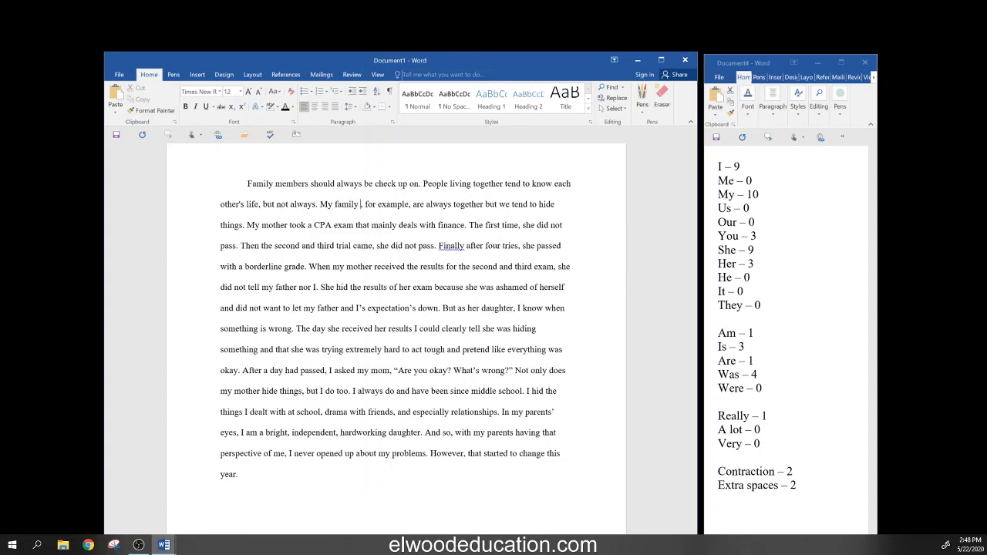
- Make the family sentence read 'My family tends to be secretive' and delete the old wording
type("tends")
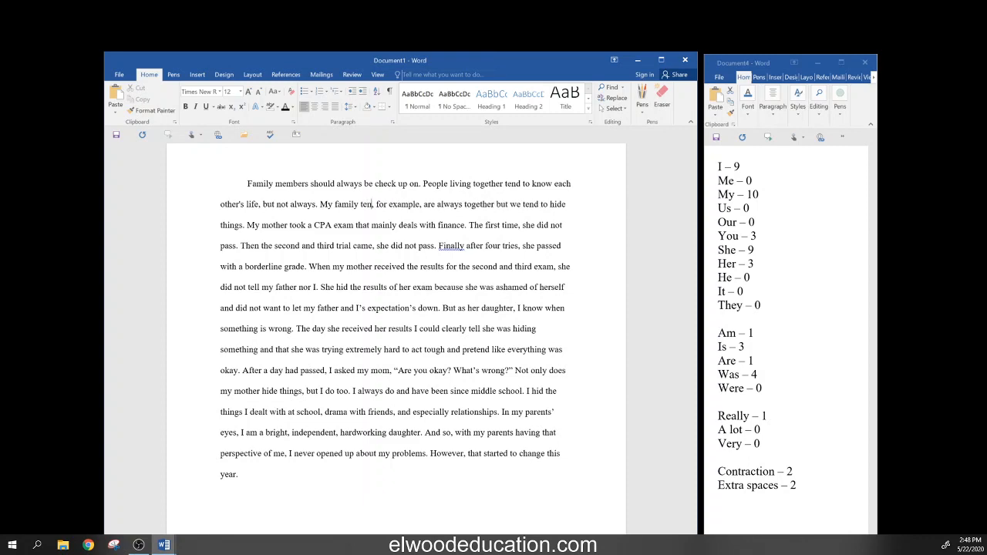
type(" t")
type("o")
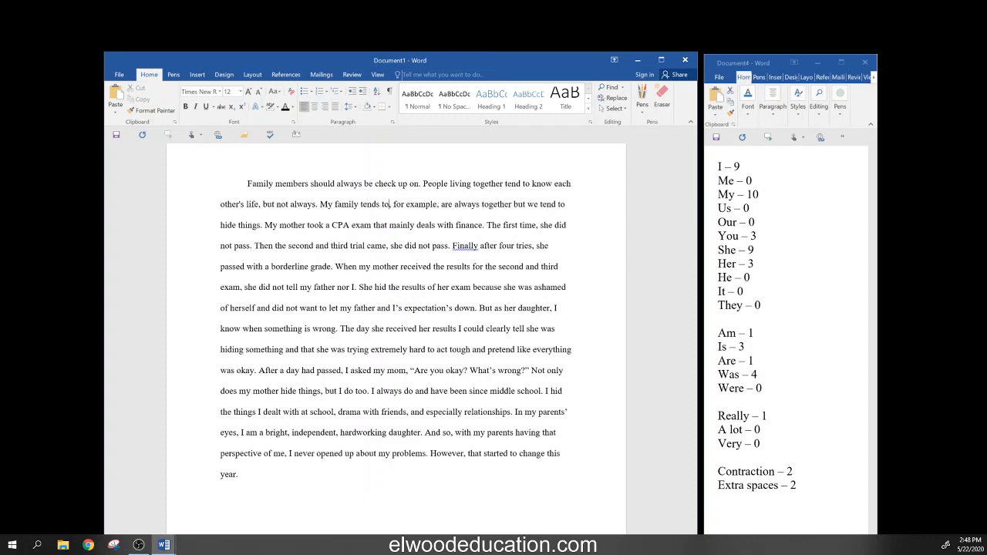
type(" be se")
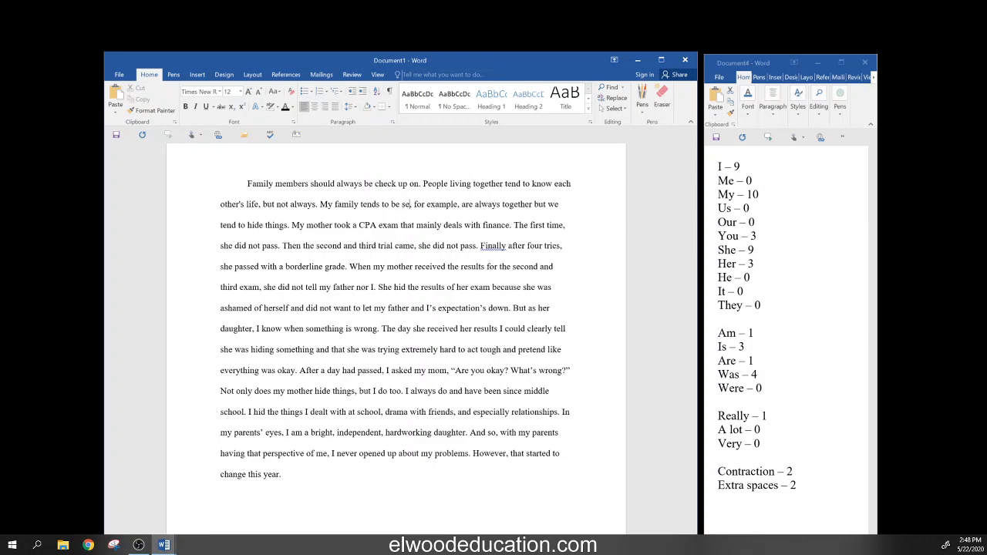
type("cretive")
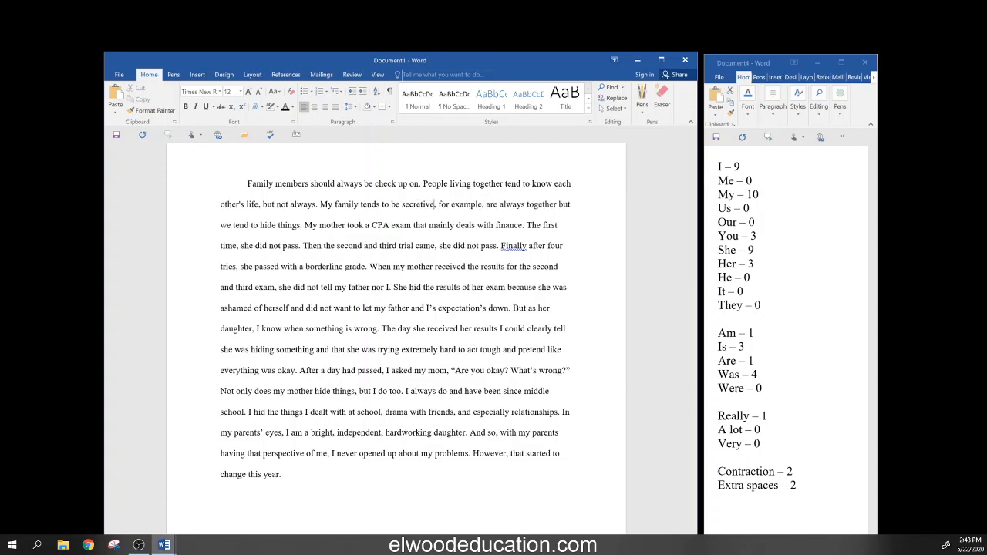
key("Delete")
key("Delete")
key("Delete")
key("Delete")
key("Delete")
key("Delete")
key("Delete")
key("Delete")
key("Delete")
key("Delete")
key("Delete")
key("Delete")
key("Delete")
key("Delete")
key("Delete")
key("Delete")
key("Delete")
key("Delete")
key("Delete")
key("Delete")
key("Delete")
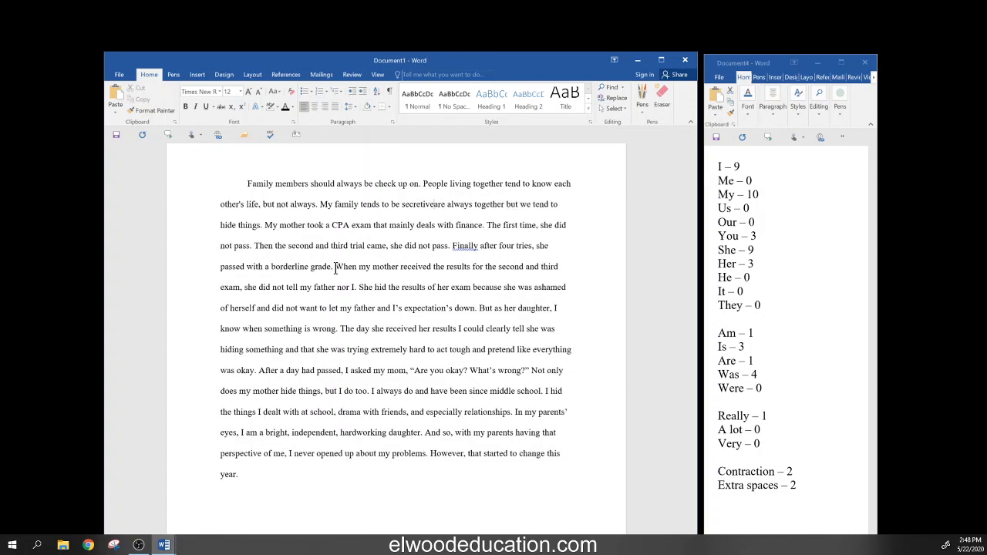
key("Delete")
key("Delete")
key("Delete")
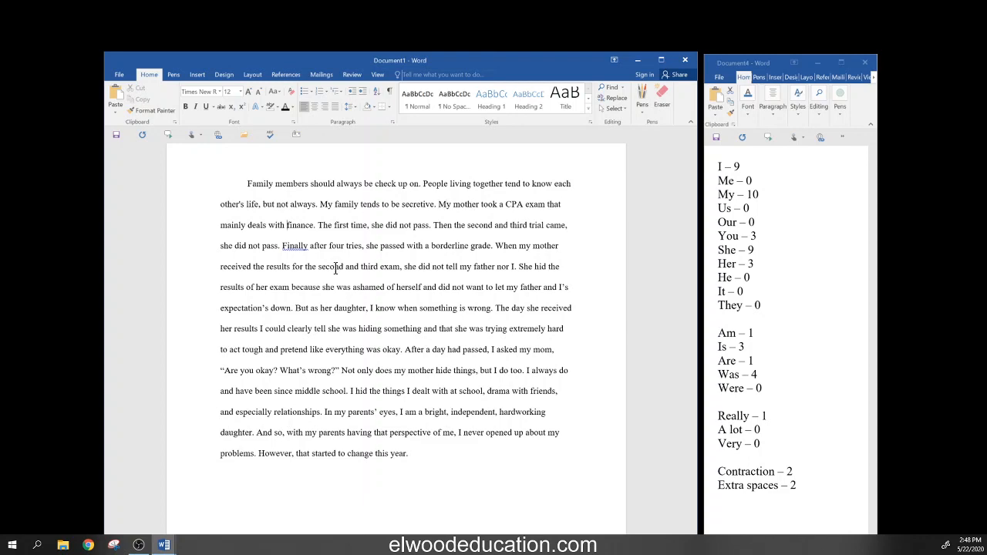
- End the finance sentence with a period and start the next as 'She failed three', deleting 'The first'
key("Right")
key("Right")
type(".")
key("Right")
key("Right")
key("Right")
key("Right")
key("Right")
key("Right")
key("ctrl+Right")
key("ctrl+Right")
key("ctrl+Right")
key("ctrl+Right")
key("ctrl+Right")
key("ctrl+Right")
key("ctrl+Right")
key("ctrl+Right")
key("Right")
type("She ")
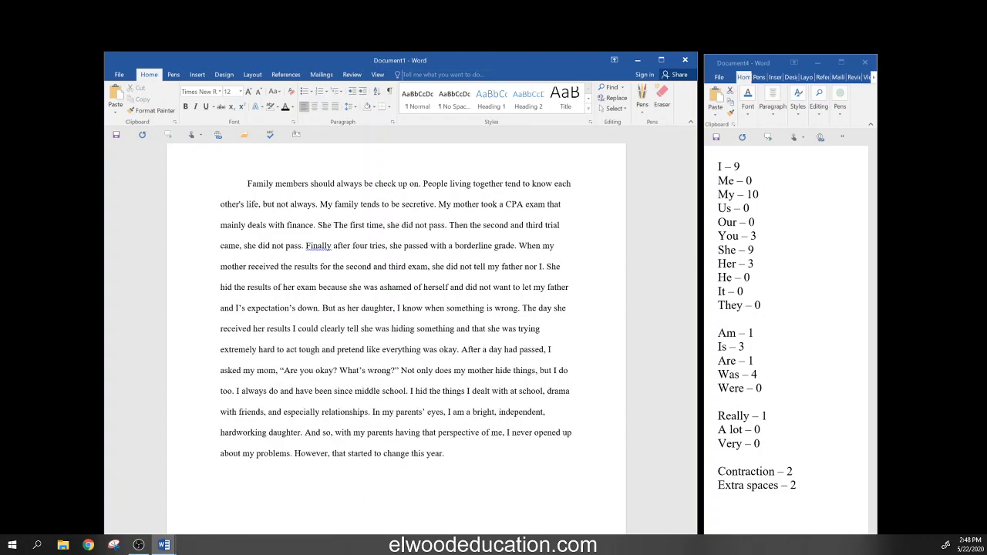
type("failed")
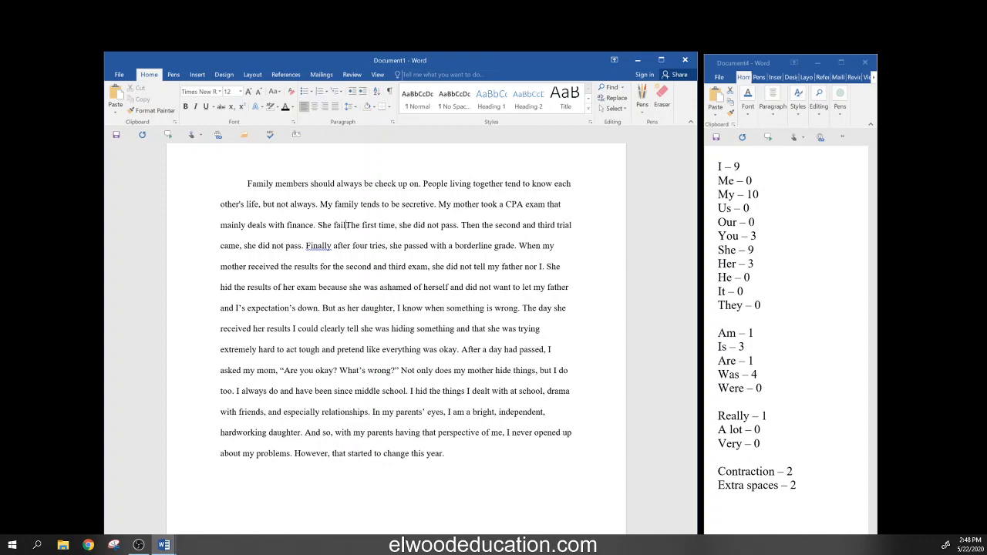
type(" three")
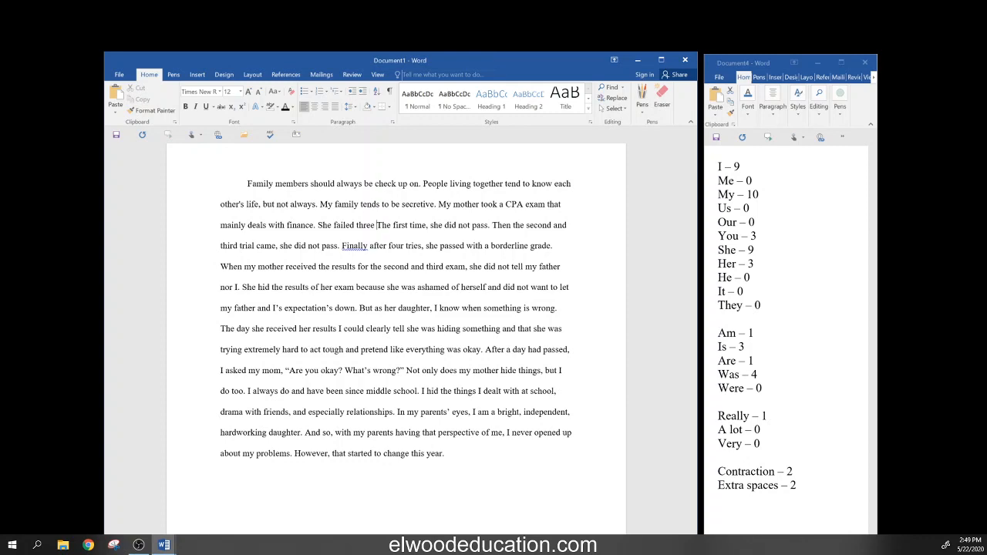
key("Delete")
key("Delete")
key("Delete")
key("Delete")
key("Delete")
key("Delete")
key("Delete")
key("Delete")
key("Delete")
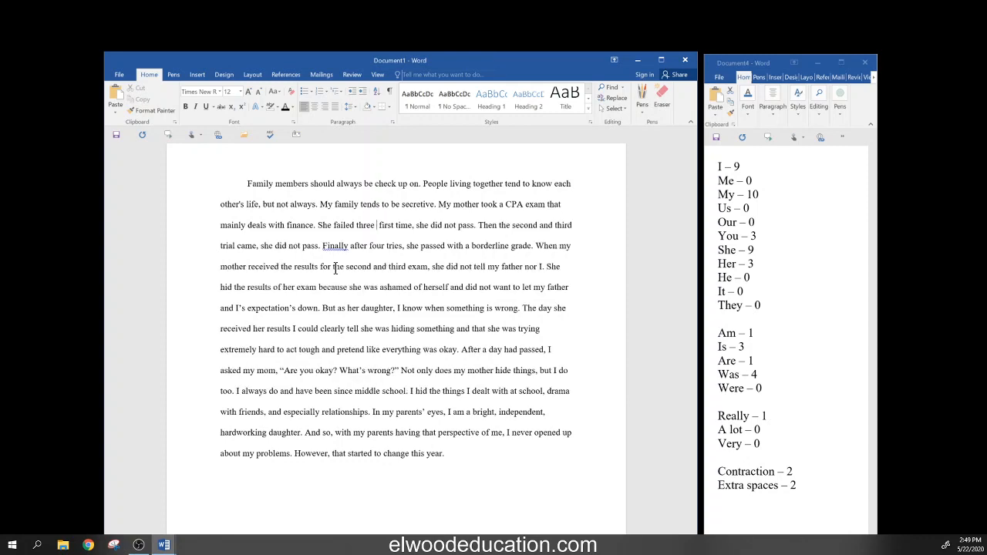
key("Delete")
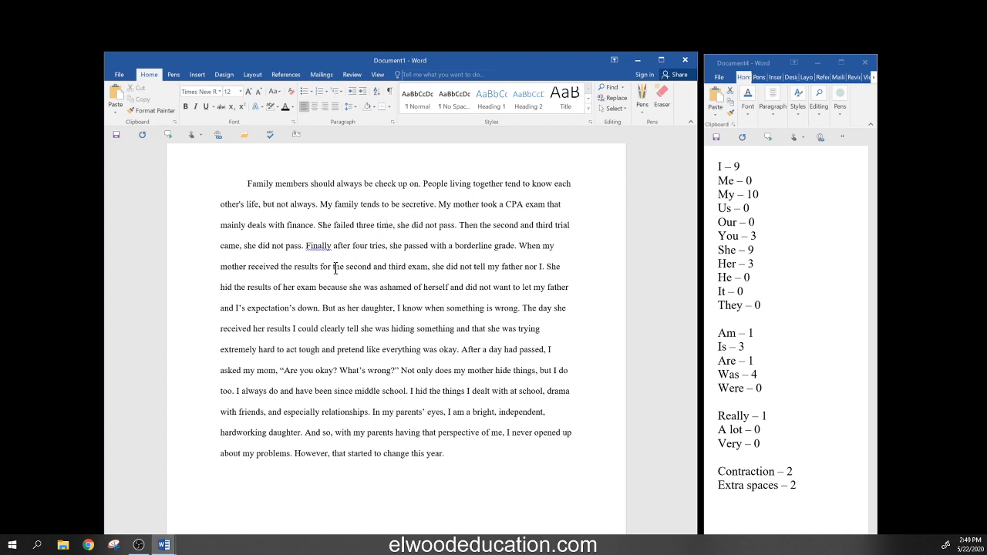
- Continue with 'times before passing', deleting the trial clauses and the 'Finally after four tries' phrase
type("s b")
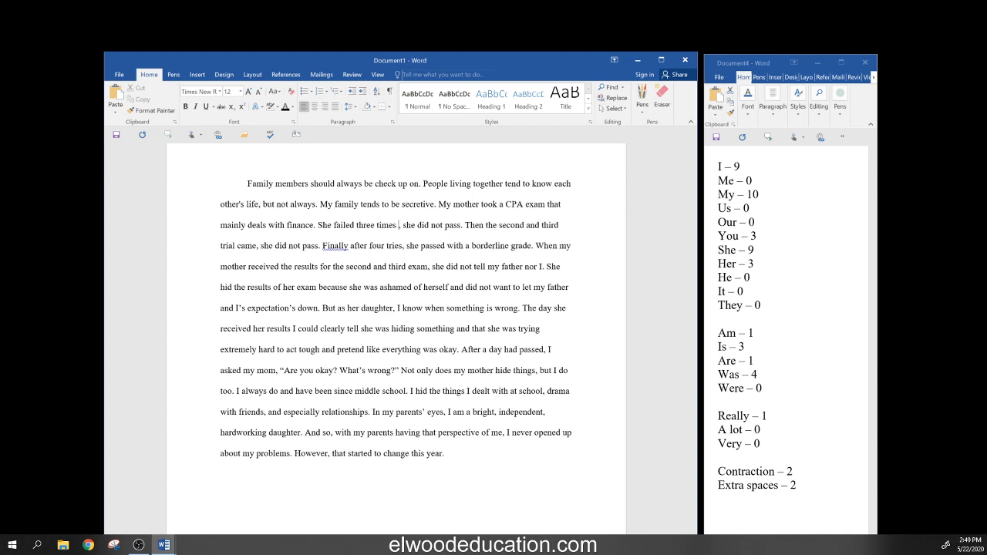
type("efore")
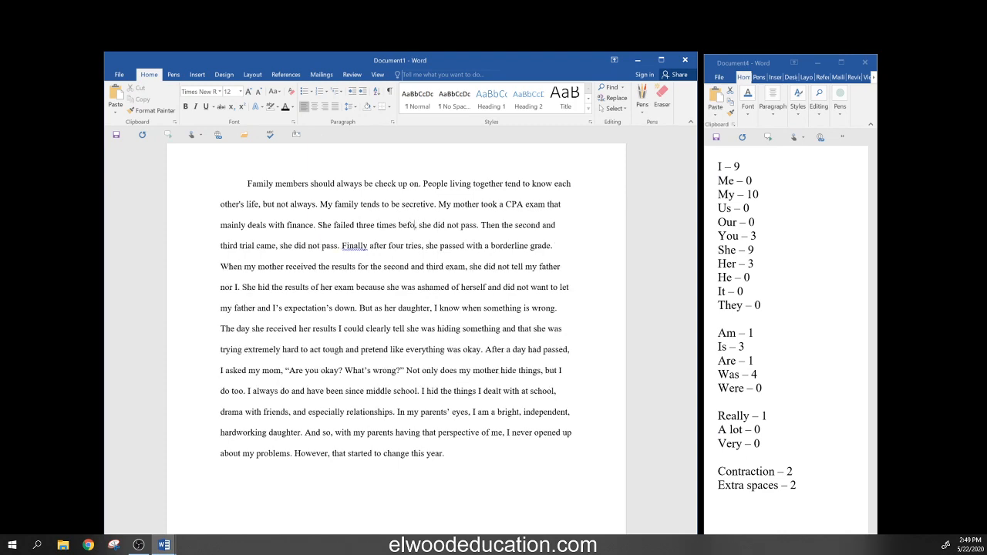
key("Delete")
key("Delete")
key("Delete")
key("Delete")
key("Delete")
key("Delete")
key("Delete")
key("Delete")
key("Delete")
key("Delete")
key("Delete")
key("Delete")
key("Delete")
key("Delete")
key("Delete")
key("Delete")
key("Delete")
key("Delete")
key("Delete")
key("Delete")
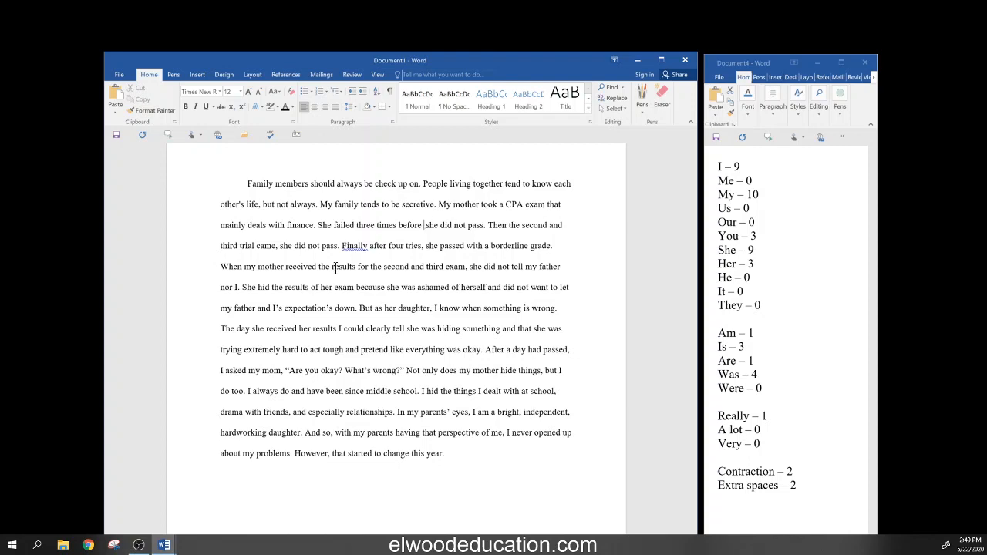
key("Delete")
key("Delete")
key("Delete")
key("Delete")
key("Delete")
key("Delete")
key("Delete")
key("Delete")
key("Delete")
key("Delete")
key("Delete")
key("Delete")
key("Delete")
key("Delete")
key("Delete")
key("Delete")
key("Delete")
key("Delete")
key("Delete")
key("Delete")
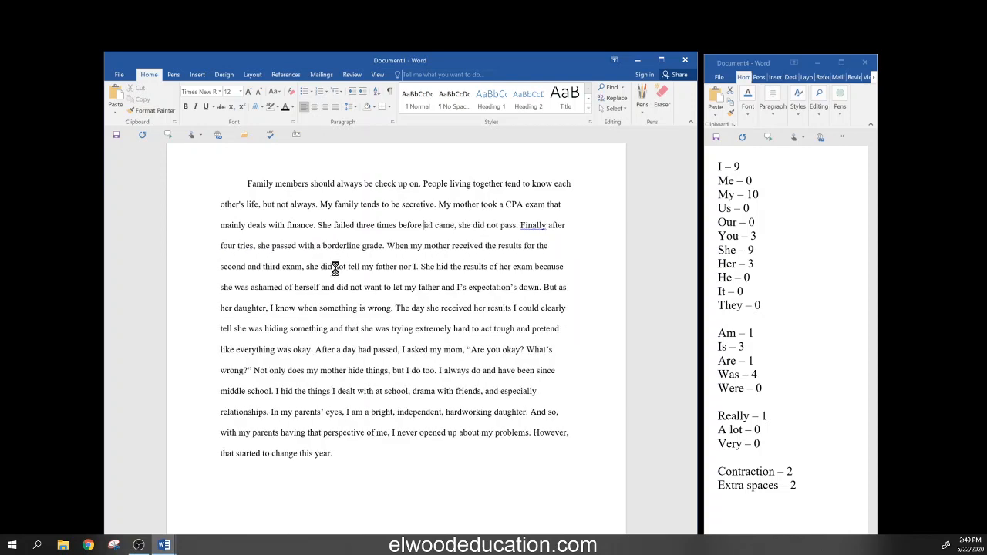
key("Delete")
key("Delete")
key("Delete")
key("Delete")
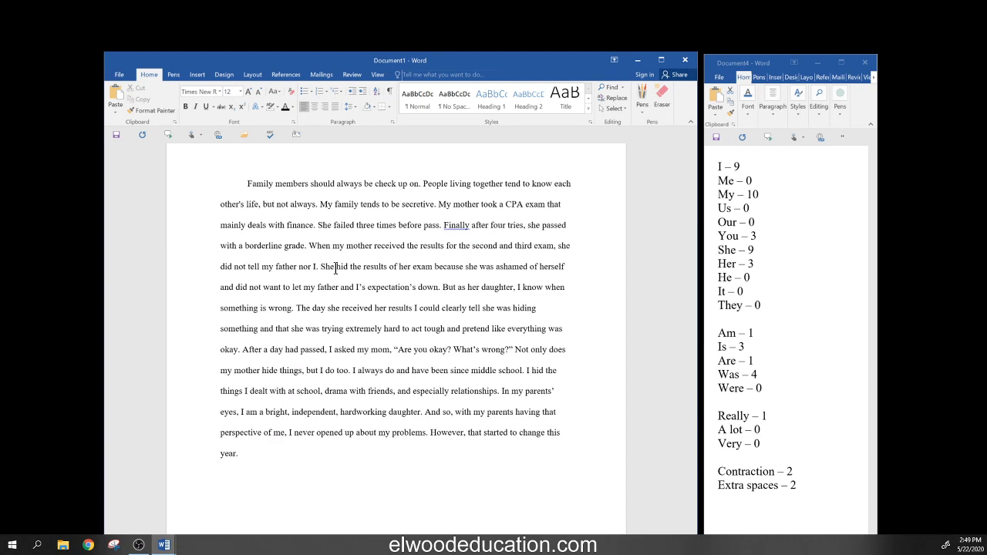
type("ing")
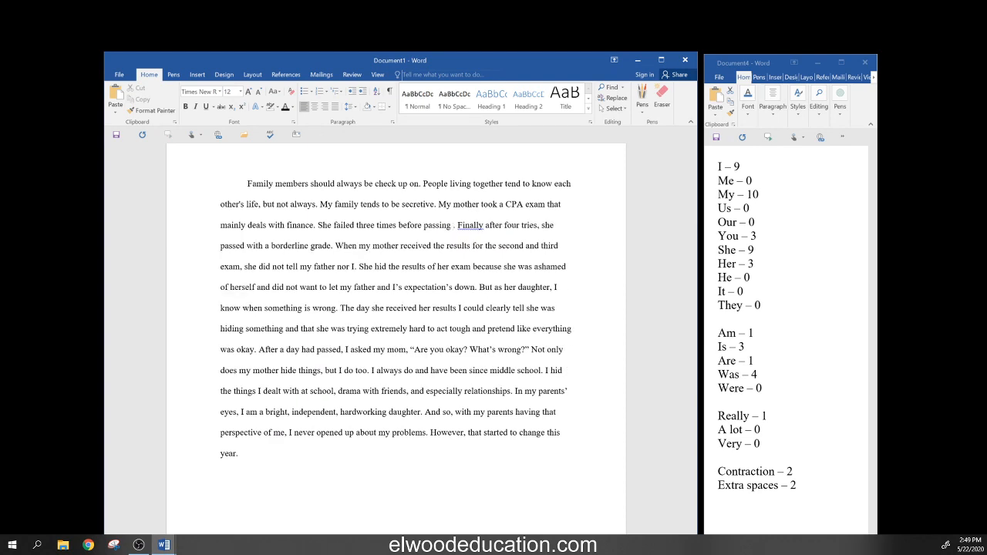
key("Delete")
key("Delete")
key("Delete")
key("Delete")
key("Delete")
key("Delete")
key("Delete")
key("Delete")
key("Delete")
key("Delete")
key("Delete")
key("Delete")
key("Delete")
key("Delete")
key("Delete")
key("Delete")
key("Delete")
key("Delete")
key("Delete")
key("Delete")
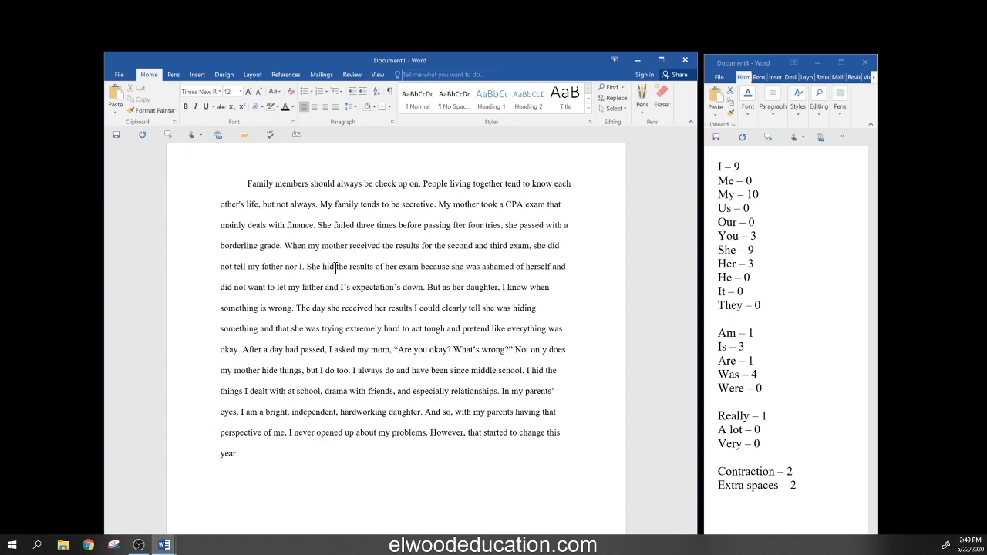
key("Delete")
key("Delete")
key("Delete")
key("Delete")
key("Delete")
key("Delete")
key("Delete")
key("Delete")
key("Delete")
key("Delete")
key("Delete")
key("Delete")
key("Delete")
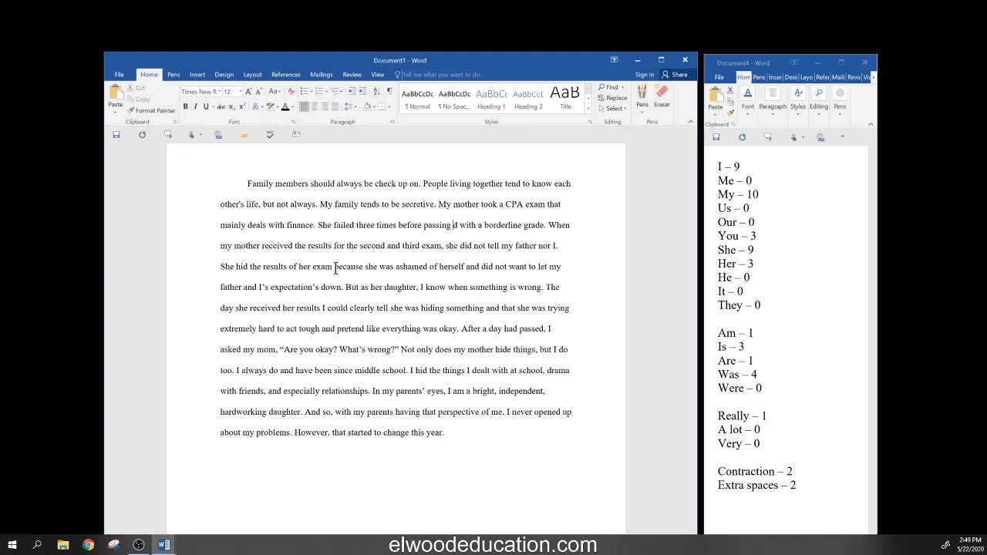
key("Delete")
type("w")
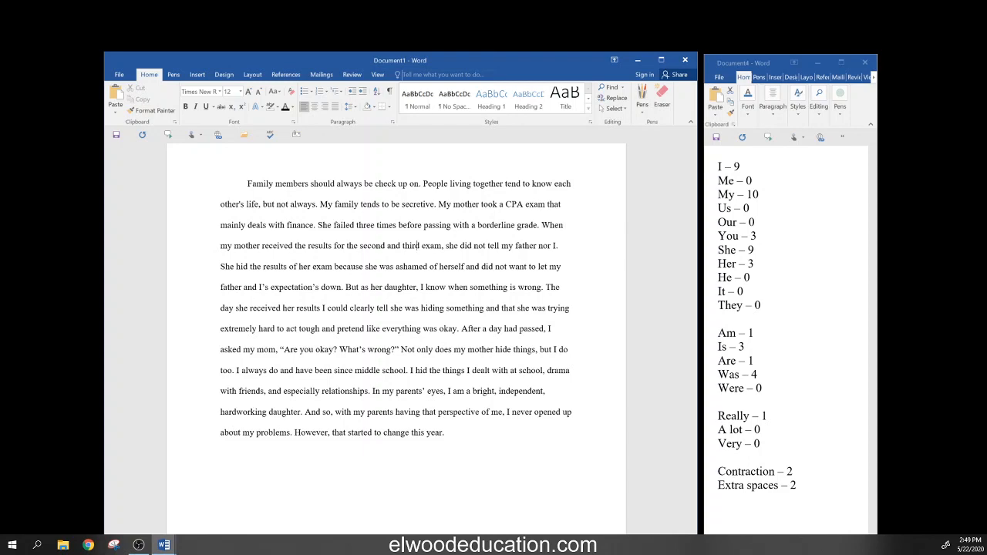
- Reword the results sentence to open with 'After receiving', dropping 'When my mother' and 'the'
left_click(443, 245)
left_click(540, 224)
type("After")
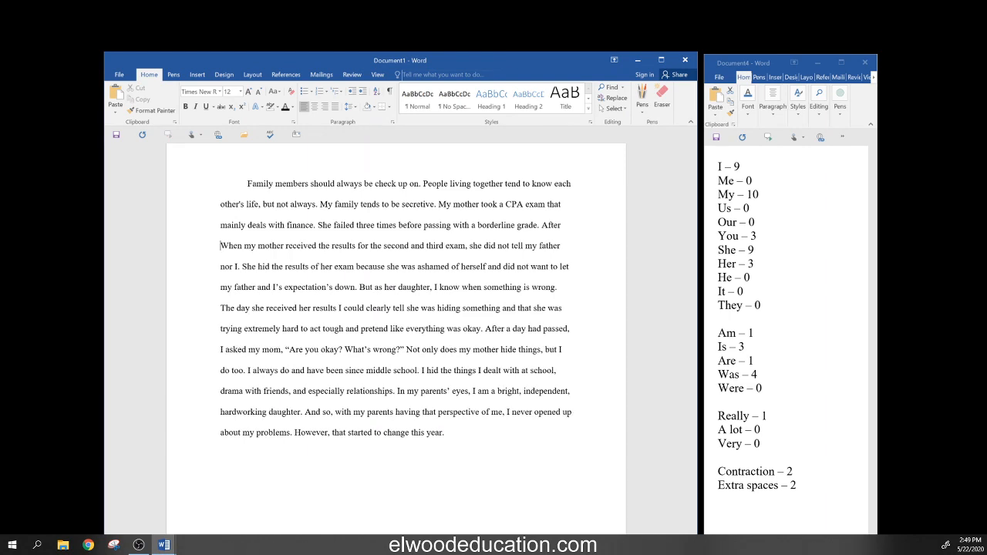
key("Delete")
key("Delete")
key("Delete")
key("Delete")
key("Delete")
key("Delete")
key("Delete")
key("Delete")
key("Delete")
key("Delete")
key("Delete")
key("Delete")
key("Delete")
key("Delete")
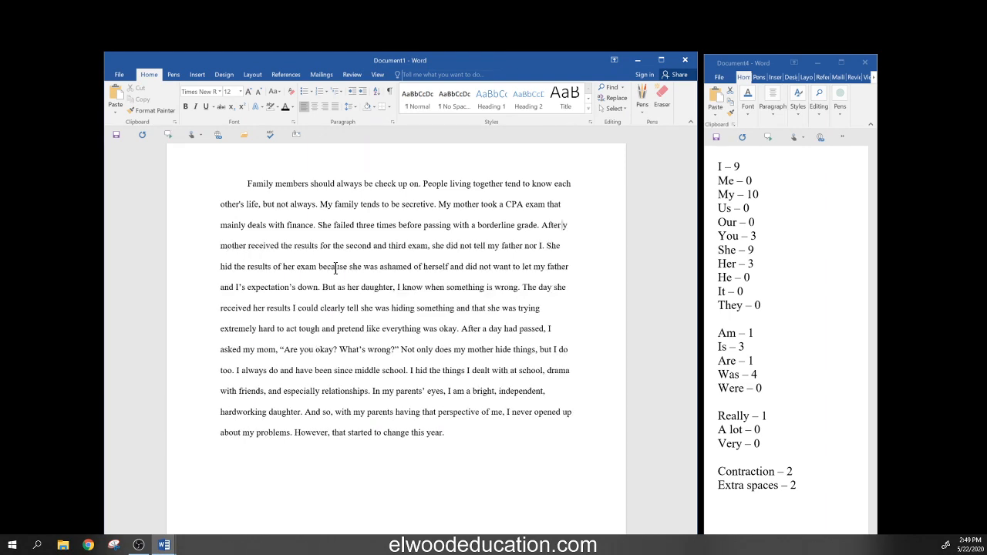
key("Delete")
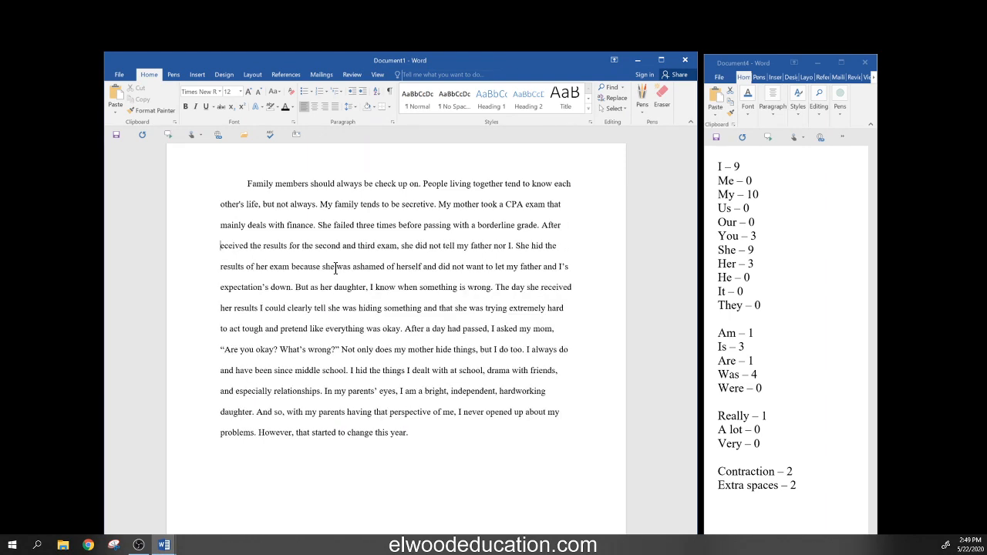
type("r")
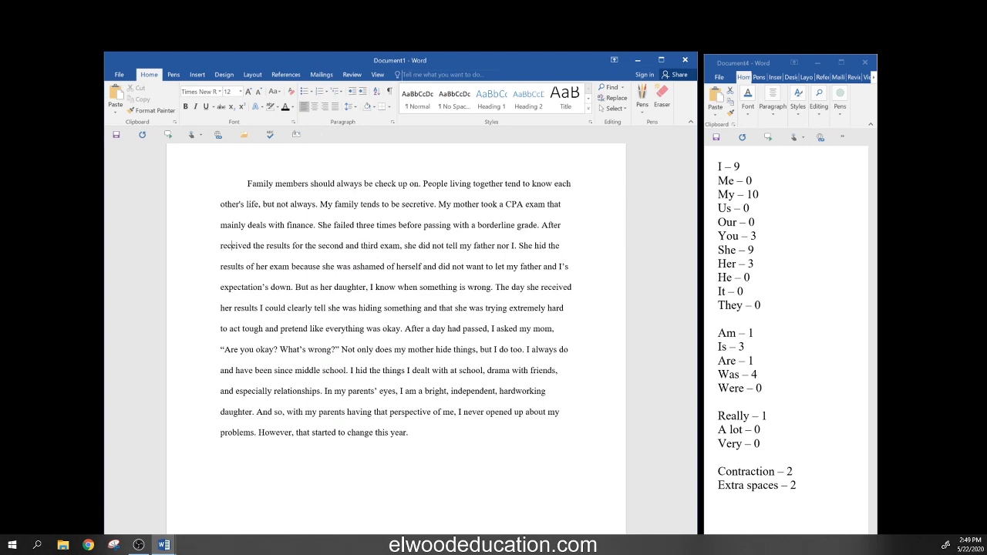
key("Delete")
key("Delete")
type("ing")
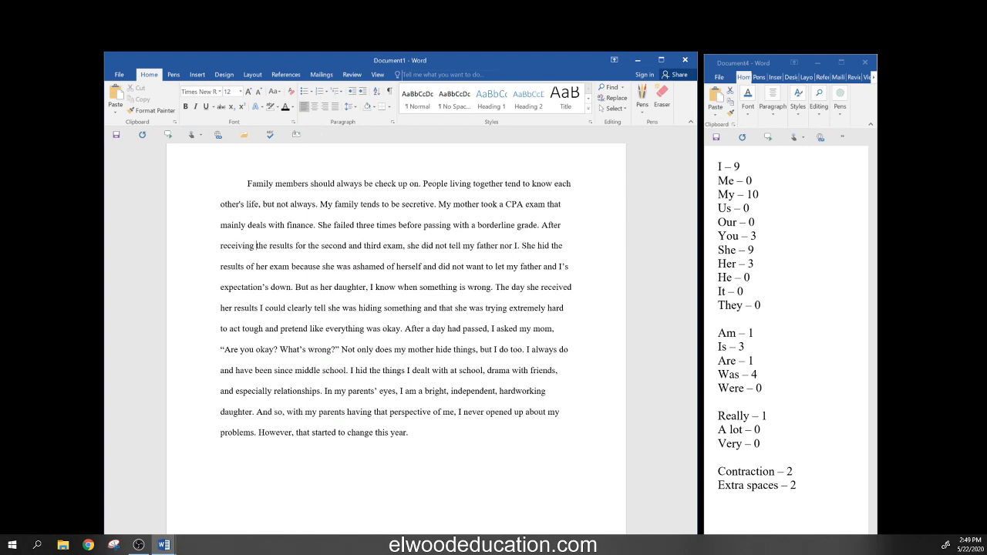
key("Delete")
key("Delete")
key("Delete")
key("Delete")
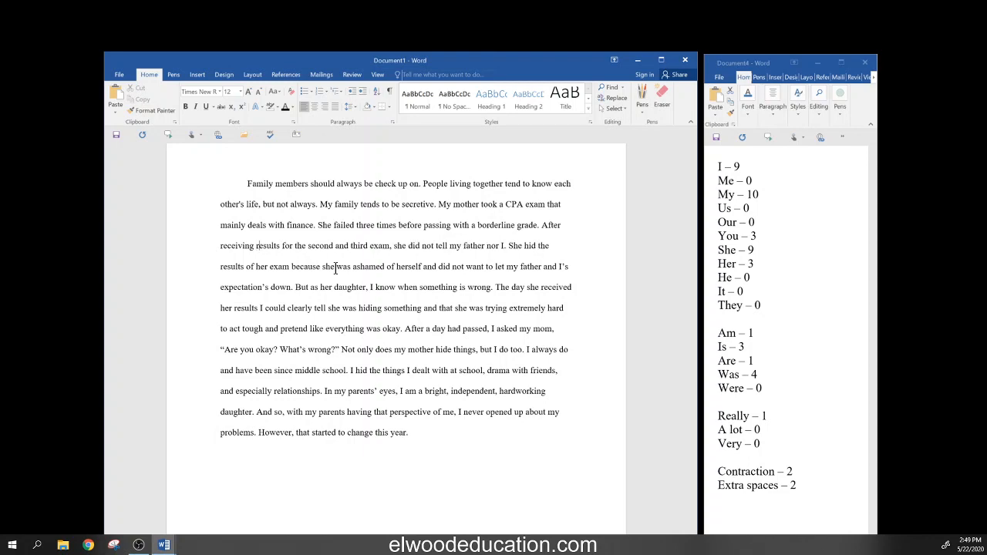
key("Right")
key("Right")
key("Right")
key("Right")
key("Right")
key("Right")
key("Right")
key("Right")
key("Right")
key("Right")
key("Right")
key("Right")
key("Right")
key("Right")
key("Right")
key("Right")
key("Right")
key("Right")
key("Right")
key("Right")
key("Right")
key("Right")
key("Right")
key("Right")
key("Right")
key("Right")
key("Right")
key("Right")
key("Right")
key("Right")
key("Right")
key("Right")
key("Right")
key("Right")
key("Right")
key("Left")
key("Left")
key("Left")
key("Left")
key("Left")
key("Left")
key("Left")
key("Left")
key("Left")
key("Left")
key("Left")
key("Left")
key("Left")
key("Left")
key("Left")
key("Left")
- Insert 'kept this information quiet' and delete the old wording that followed 'quiet'
type("ke")
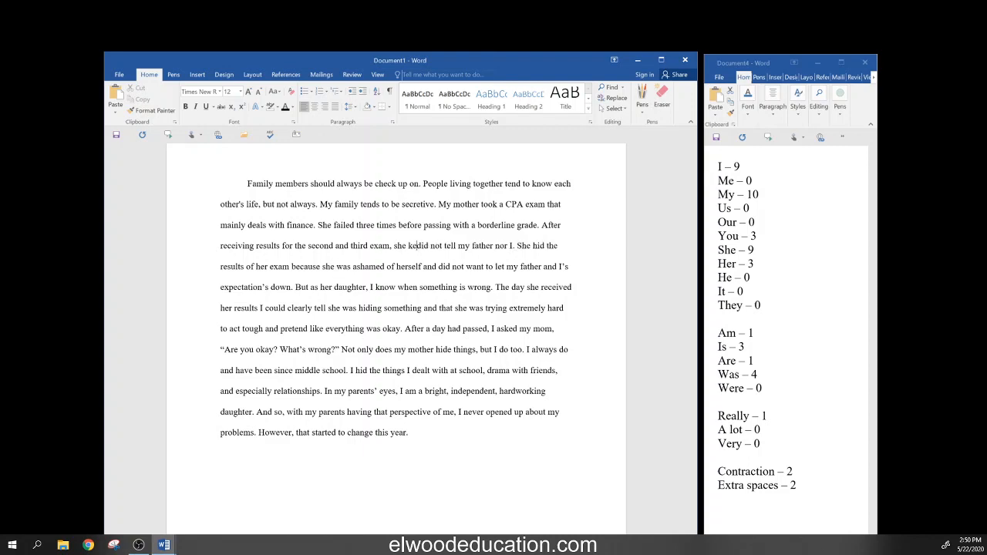
type("pt th")
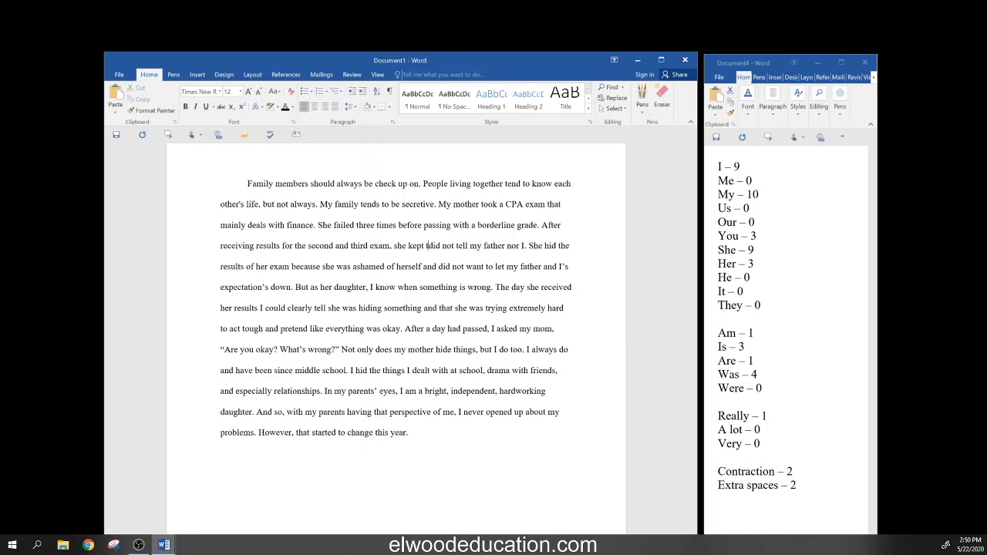
type("is ")
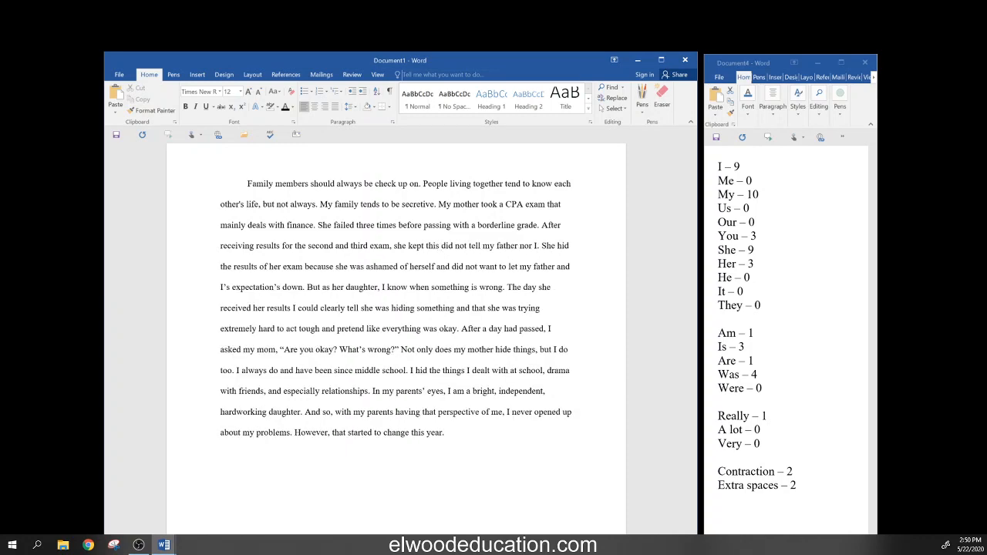
type("infor")
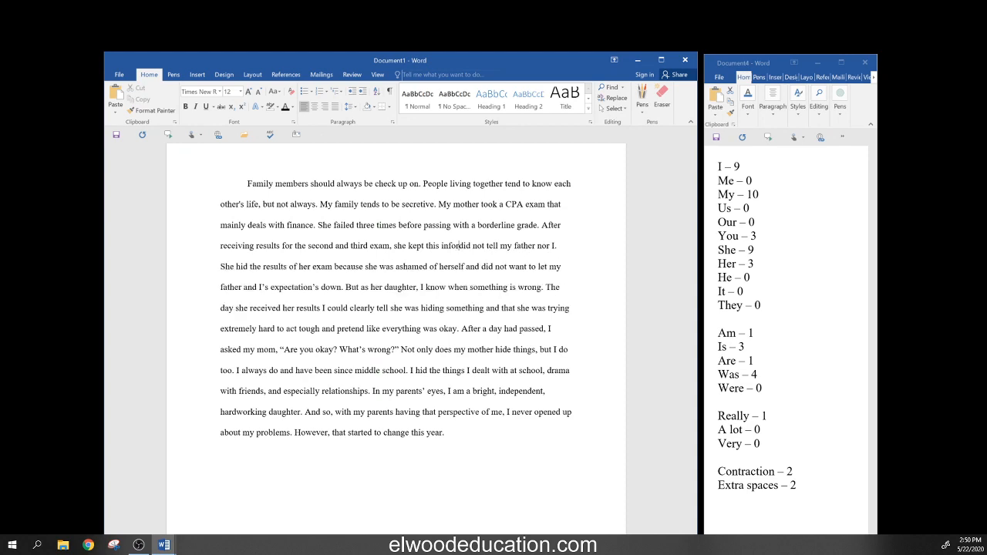
type("mation")
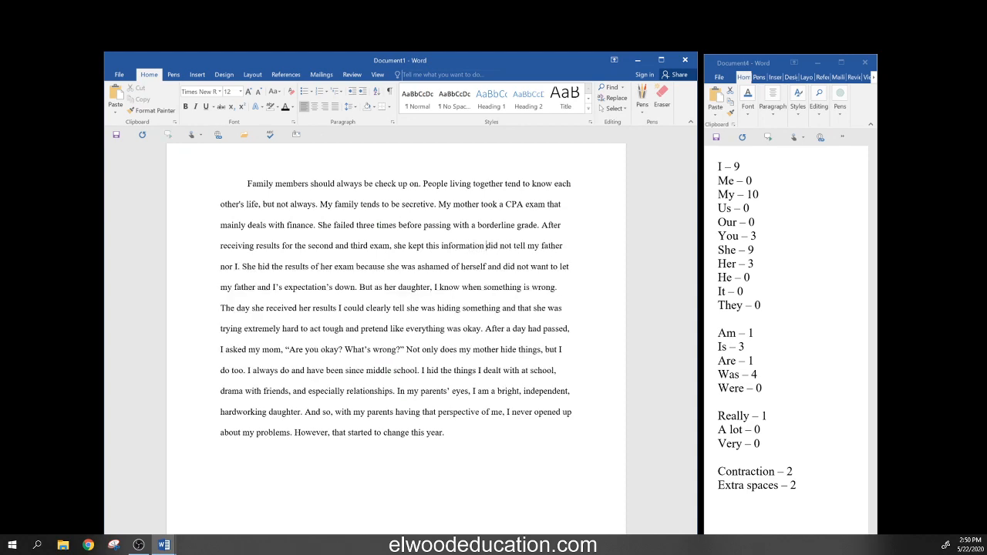
type(" a")
type("qui ")
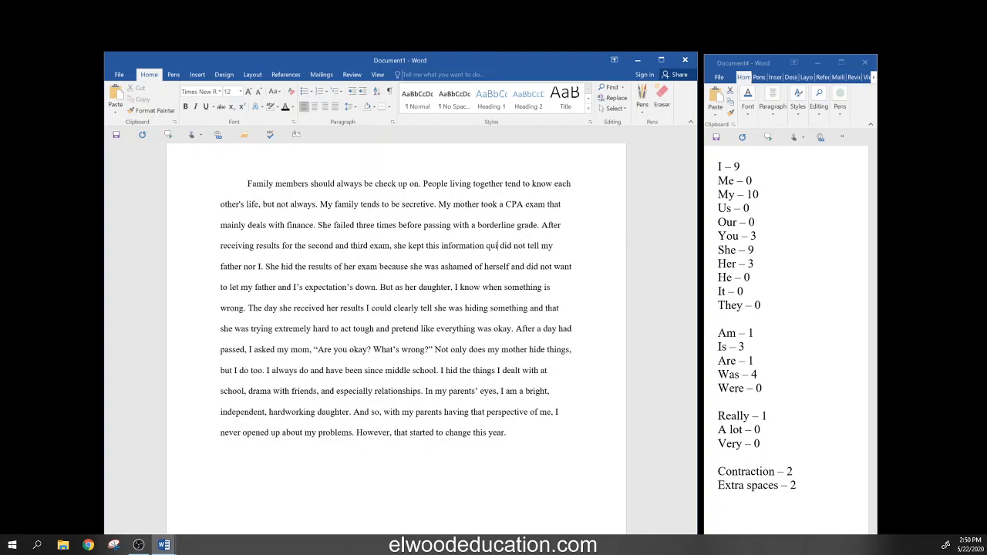
type("et")
key("Delete")
key("Delete")
key("Delete")
key("Delete")
key("Delete")
key("Delete")
key("Delete")
key("Delete")
key("Delete")
key("Delete")
key("Delete")
key("Delete")
key("Delete")
key("Delete")
key("Delete")
key("Delete")
key("Delete")
key("Delete")
key("Delete")
key("Delete")
key("Delete")
key("Delete")
key("Delete")
key("Delete")
key("Delete")
key("Delete")
key("Delete")
key("Delete")
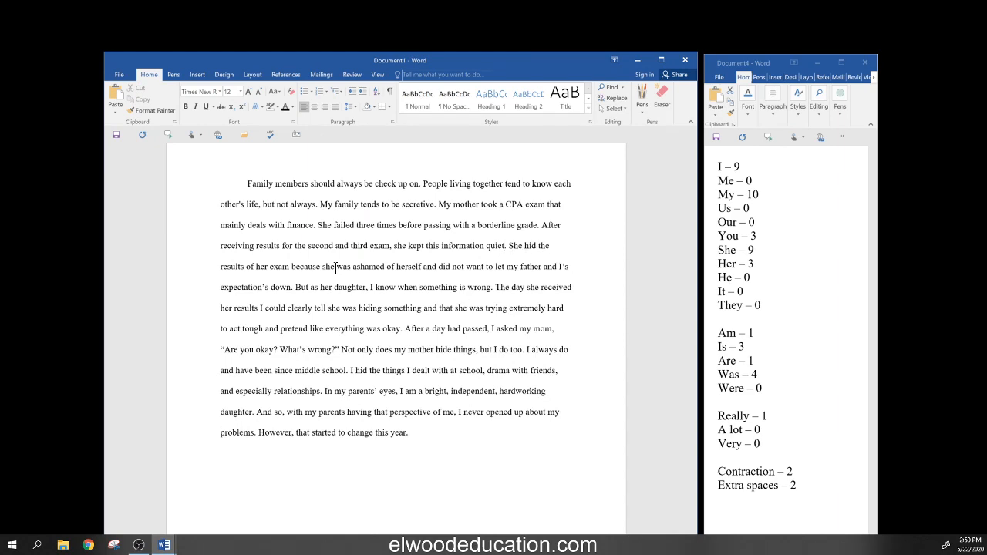
key("Delete")
key("Delete")
key("Delete")
key("Delete")
key("Delete")
key("Delete")
key("Delete")
key("Delete")
key("Delete")
key("Delete")
key("Delete")
key("Delete")
key("Delete")
key("Delete")
key("Delete")
key("Delete")
key("Delete")
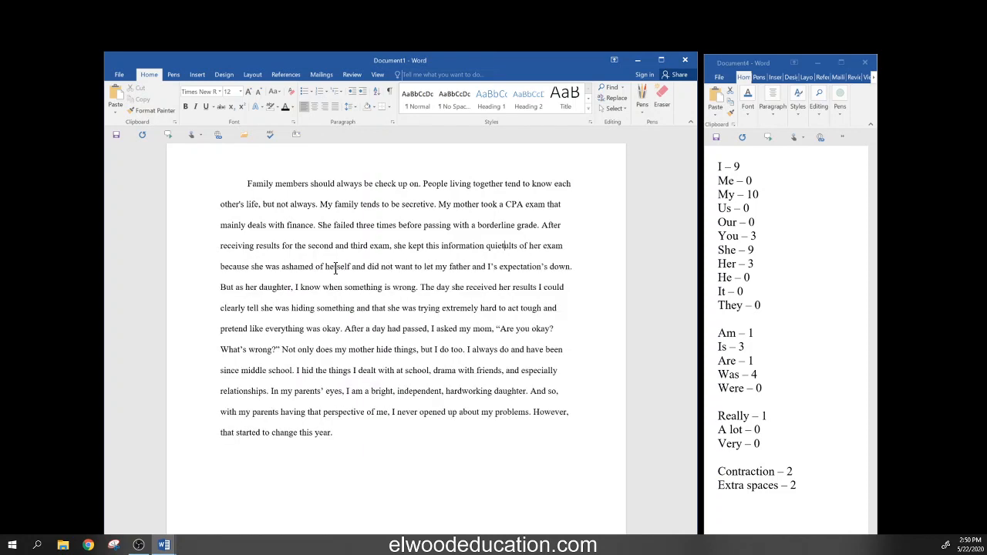
key("Delete")
key("Delete")
key("Delete")
key("Delete")
key("Delete")
key("Delete")
key("Delete")
key("Delete")
key("Delete")
key("Delete")
key("Delete")
key("Delete")
key("Delete")
key("Delete")
key("Delete")
key("Delete")
key("Delete")
key("Delete")
key("Delete")
key("Delete")
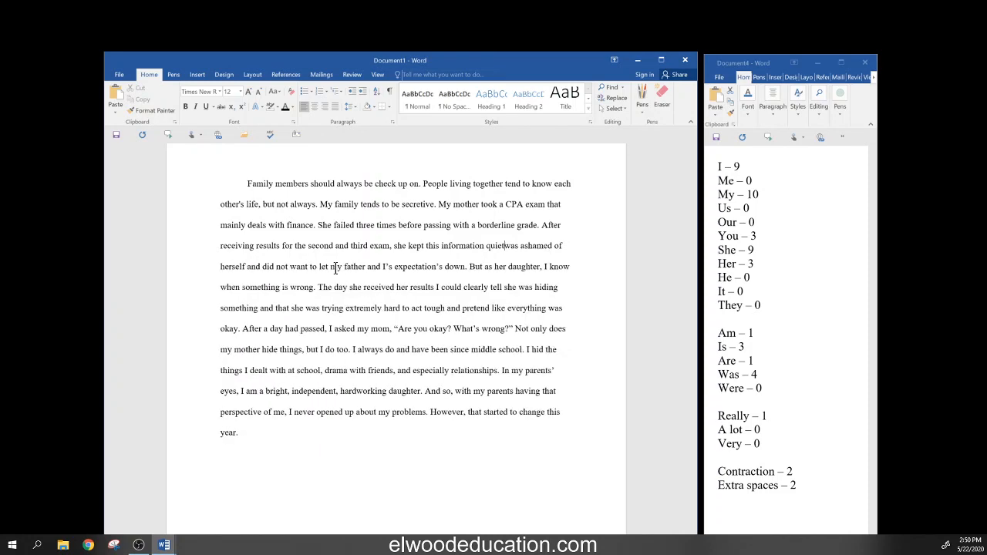
key("Delete")
key("Delete")
key("Delete")
- Add 'out of shame' and 'not wanting to let her loved ones down', replacing text through 'expectation's down'
type("out of")
key("Delete")
key("Delete")
key("Delete")
key("Delete")
key("Delete")
key("Delete")
key("Delete")
key("Delete")
key("Delete")
key("Delete")
key("Delete")
key("Delete")
key("Delete")
key("Delete")
key("Delete")
key("Delete")
key("Delete")
key("Delete")
key("Delete")
key("Delete")
key("Delete")
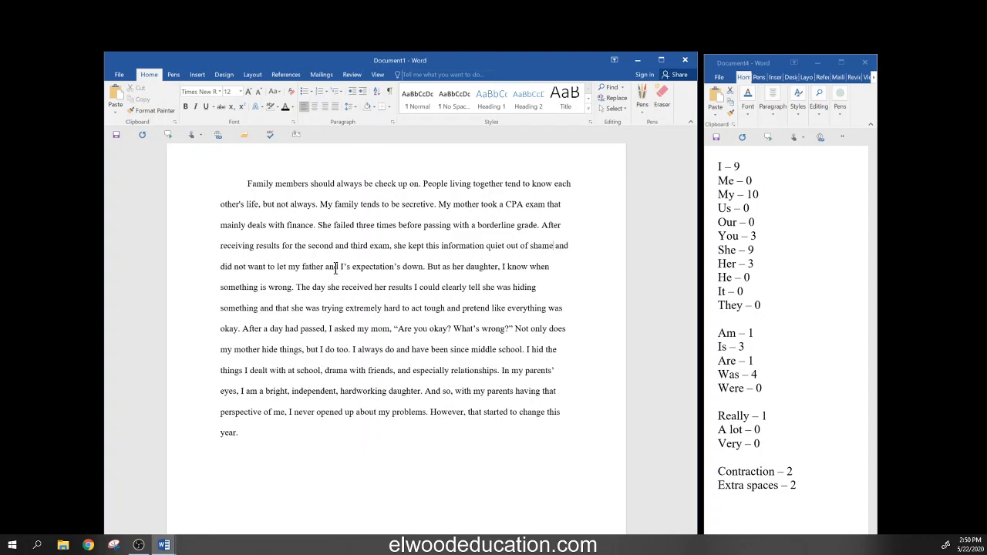
key("Delete")
key("Delete")
key("Delete")
key("Delete")
key("Delete")
key("Delete")
key("Delete")
key("Delete")
key("Delete")
key("Delete")
key("Delete")
key("Delete")
key("Delete")
key("Delete")
key("Delete")
key("Delete")
key("Delete")
key("Delete")
key("Delete")
key("Delete")
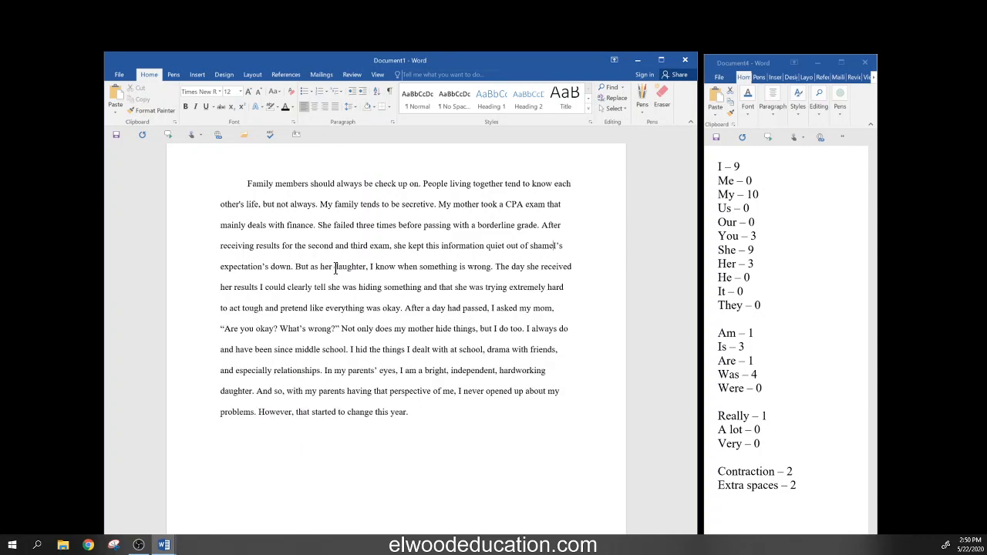
key("Delete")
key("Delete")
key("Delete")
key("Delete")
key("Delete")
key("Delete")
key("Delete")
key("Delete")
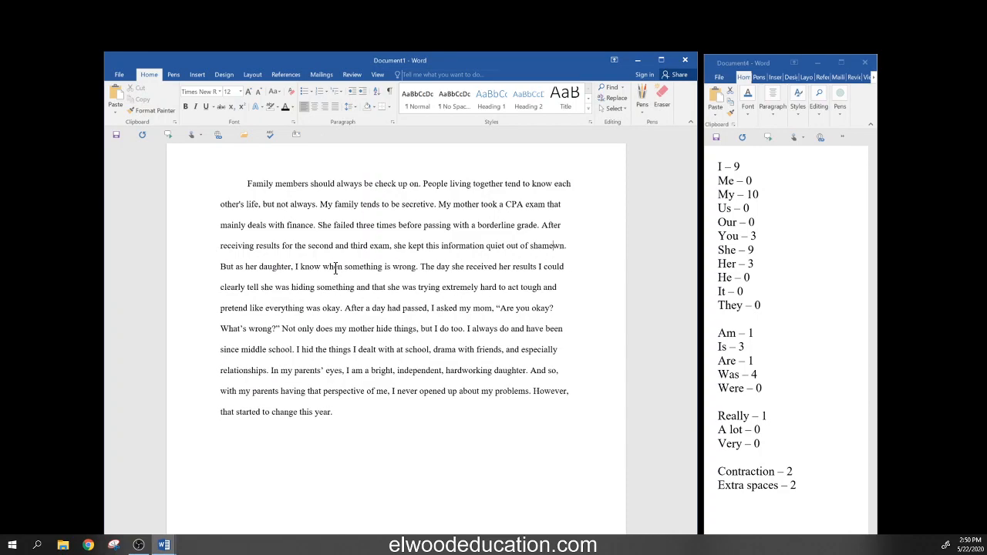
type(". not wan")
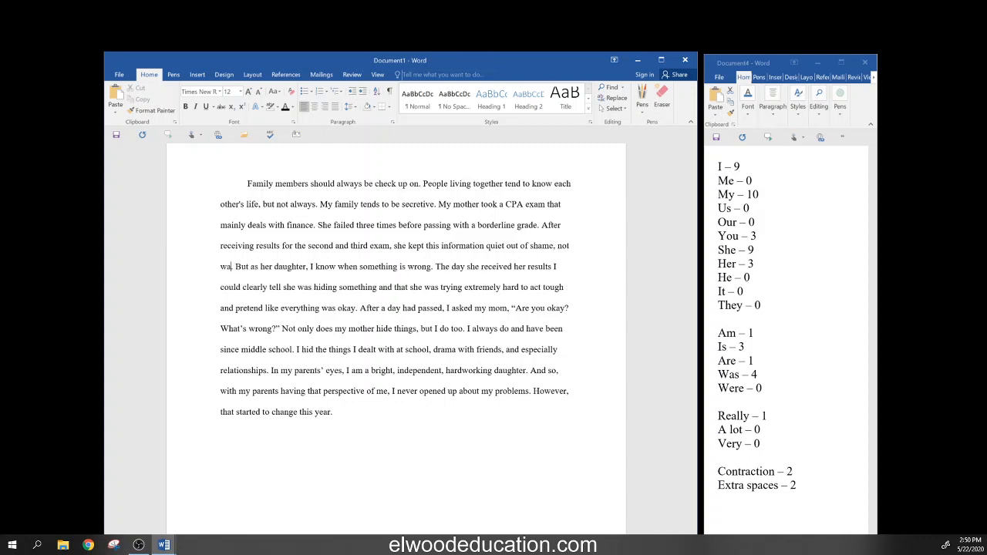
type("ting")
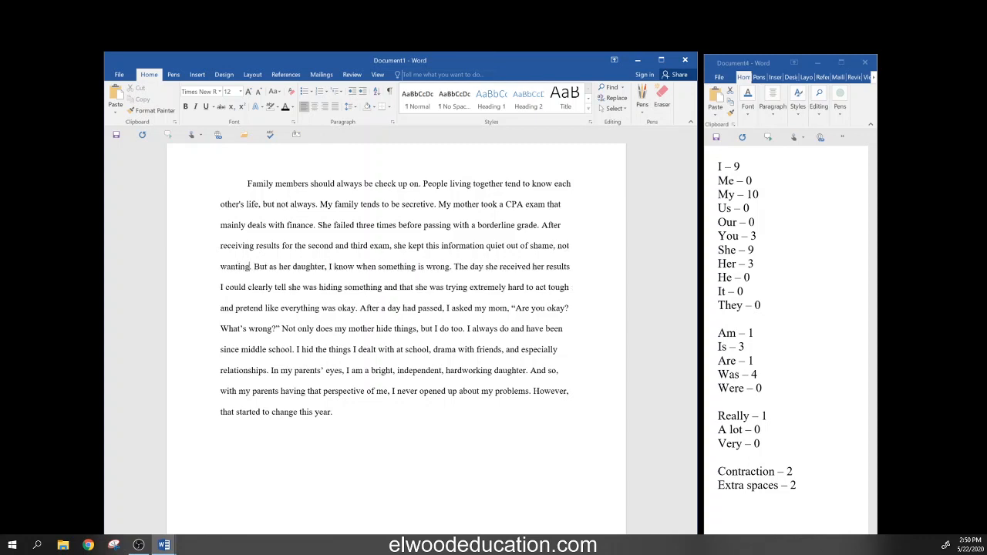
type(" to ")
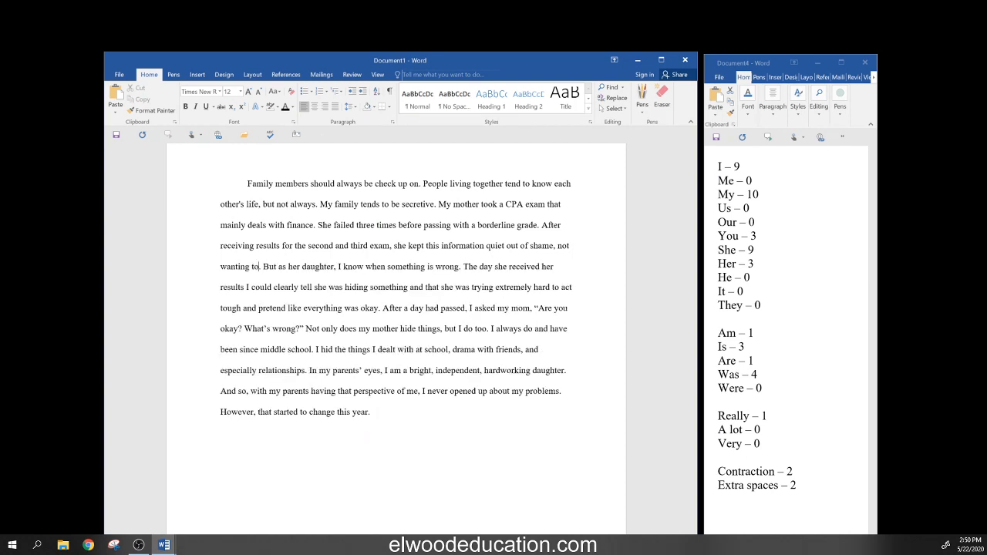
type("let")
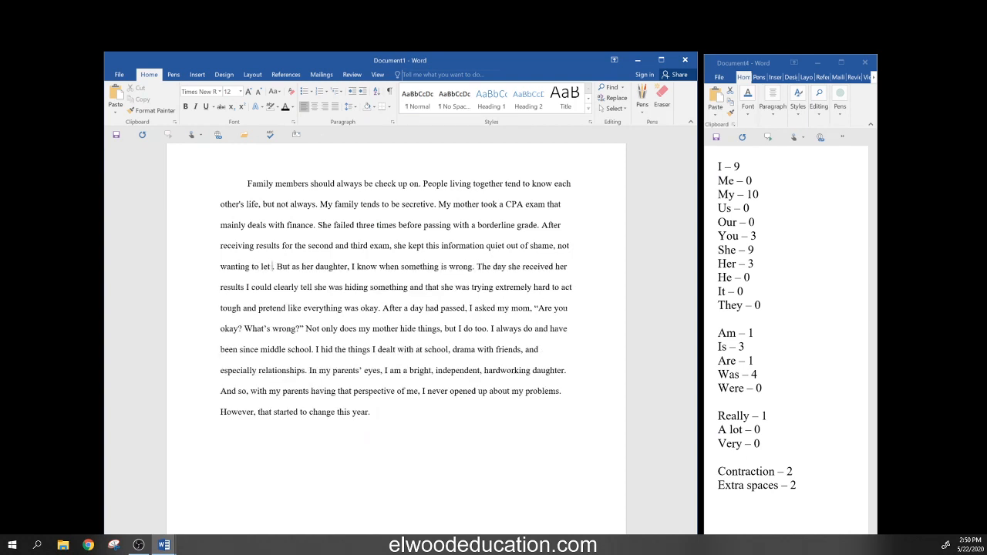
type(" her lo")
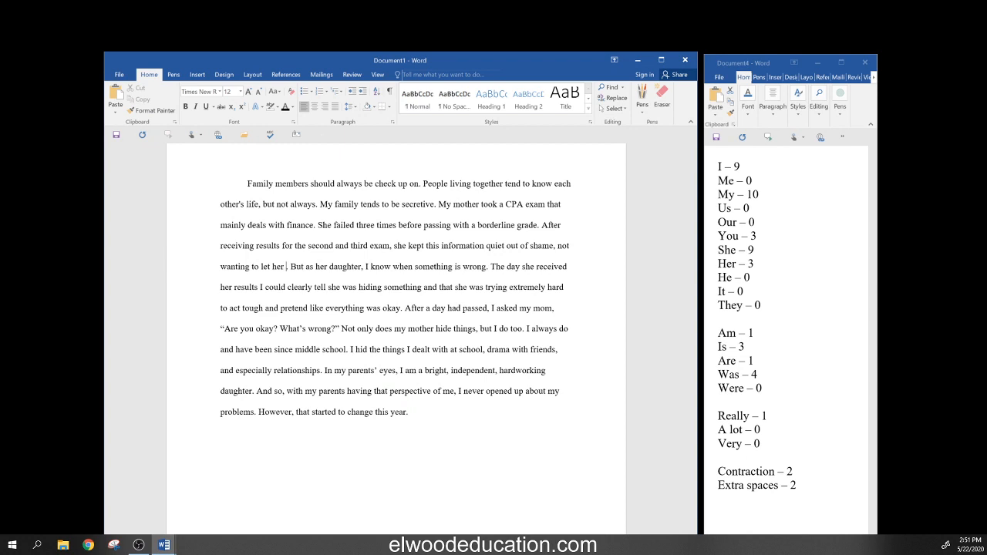
type("ved o")
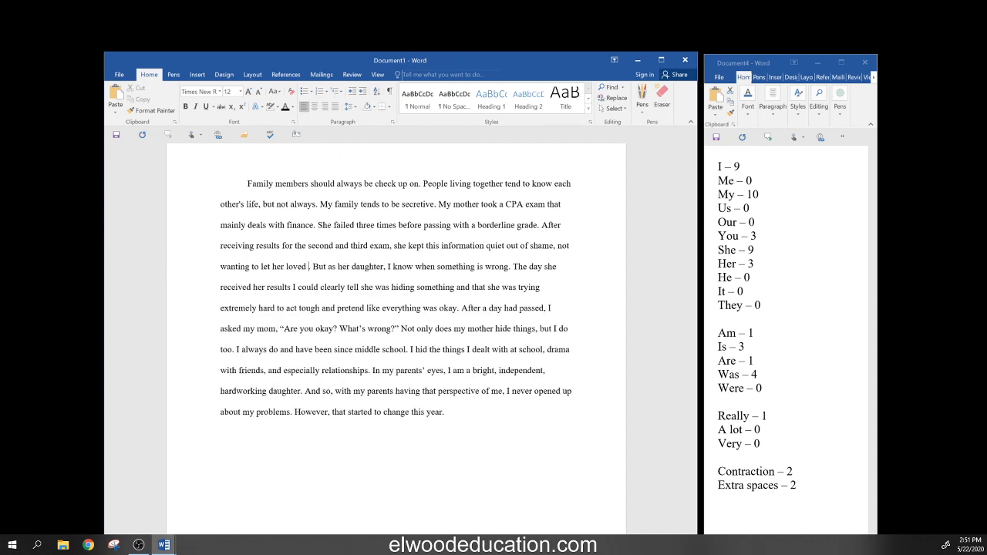
type("nes dow")
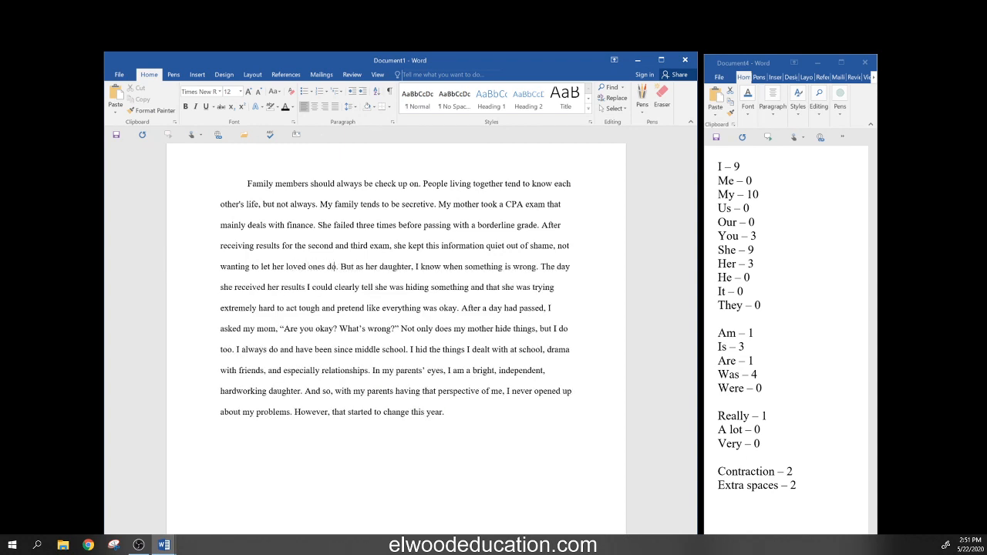
type("n")
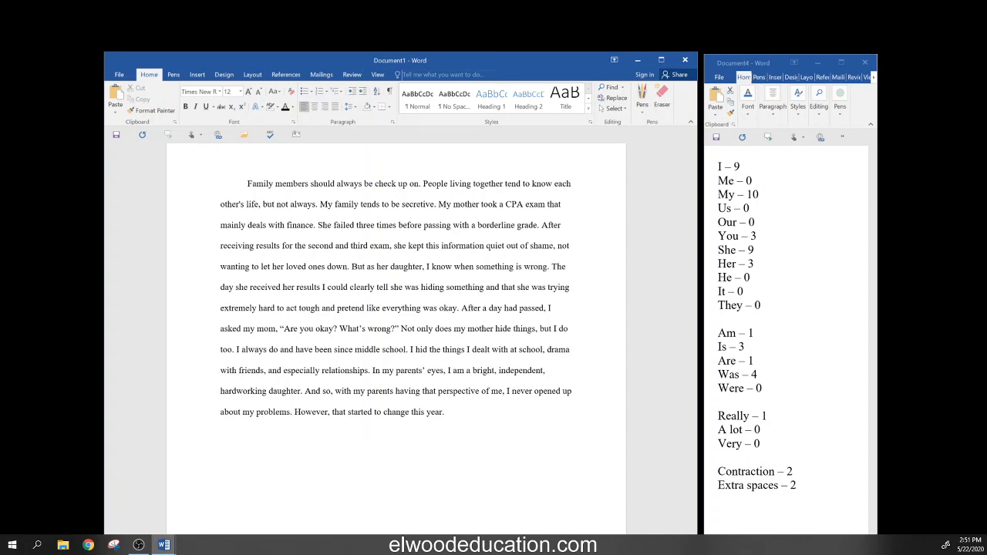
key("Right")
key("Right")
left_click(515, 266)
- Change the sentence to 'But a daughter often recognizes stress', fixing the 'pften' typo
left_click(368, 266)
key("Delete")
key("Delete")
key("Delete")
key("Delete")
key("Delete")
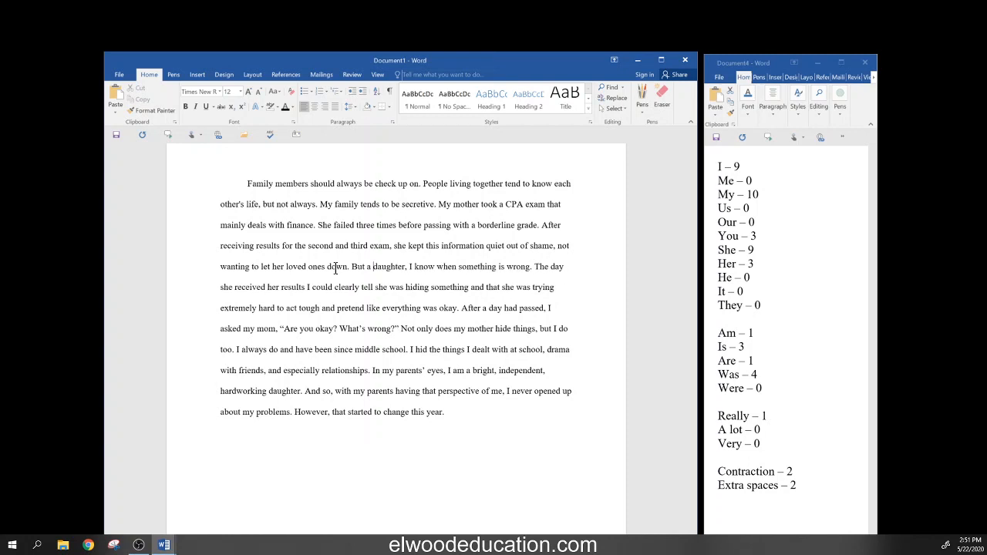
key("Right")
key("Right")
key("Right")
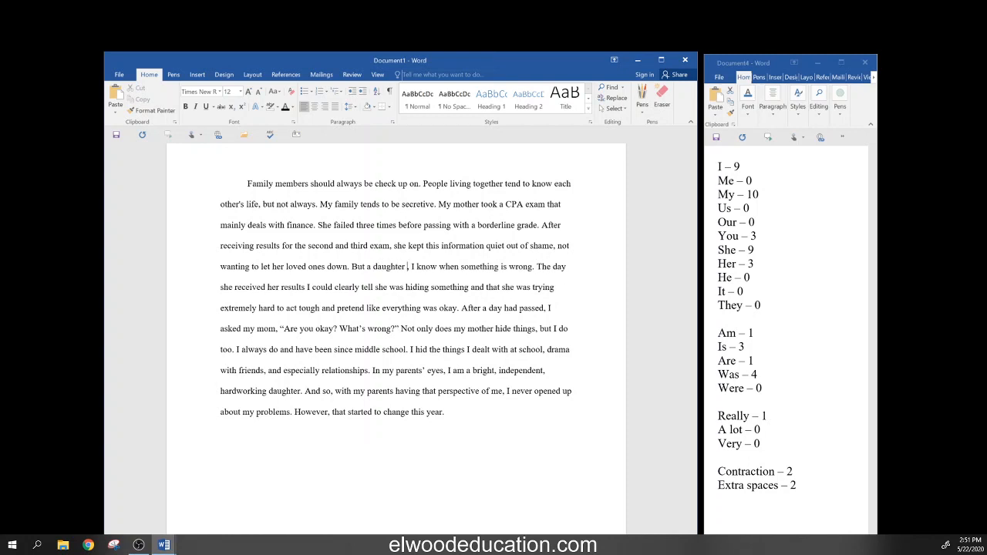
type("pften")
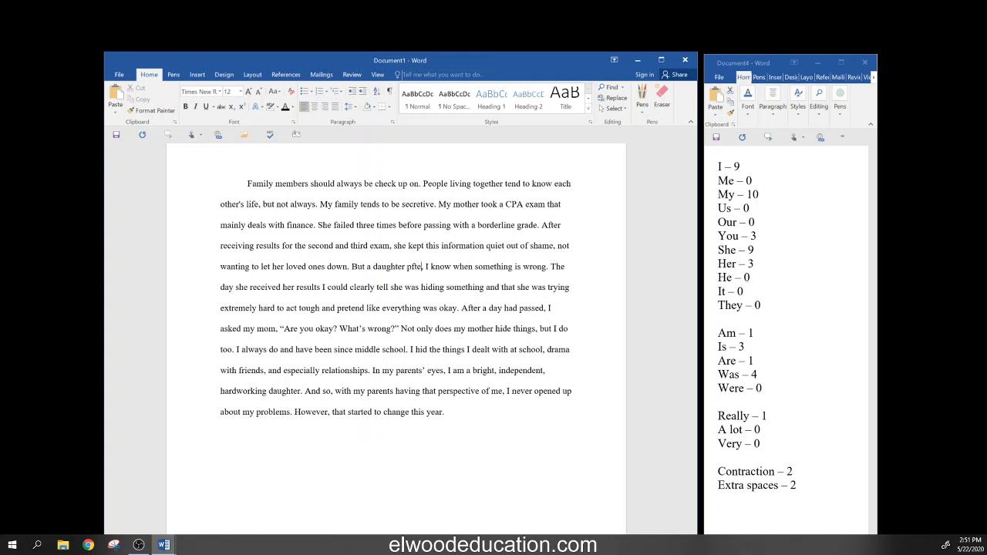
type(" reco")
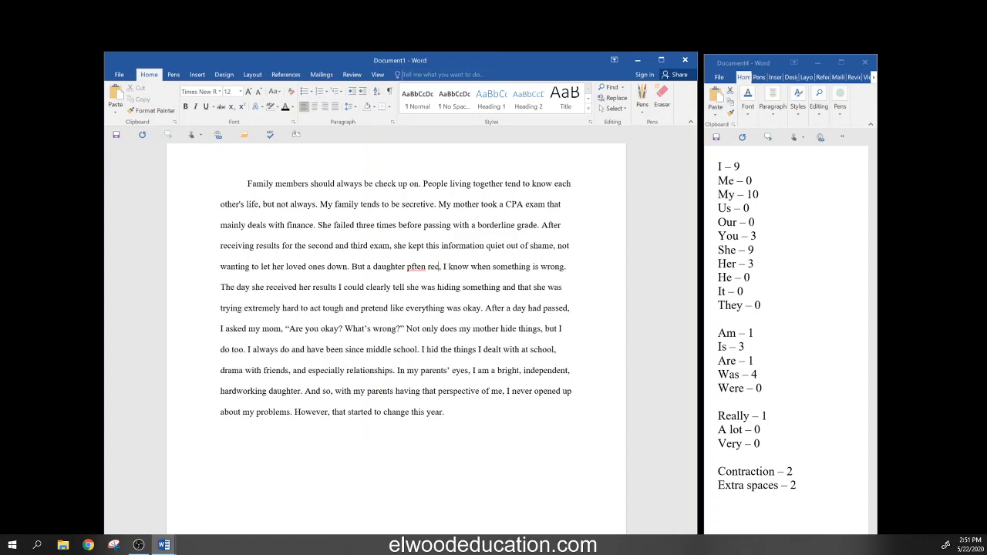
type("gni")
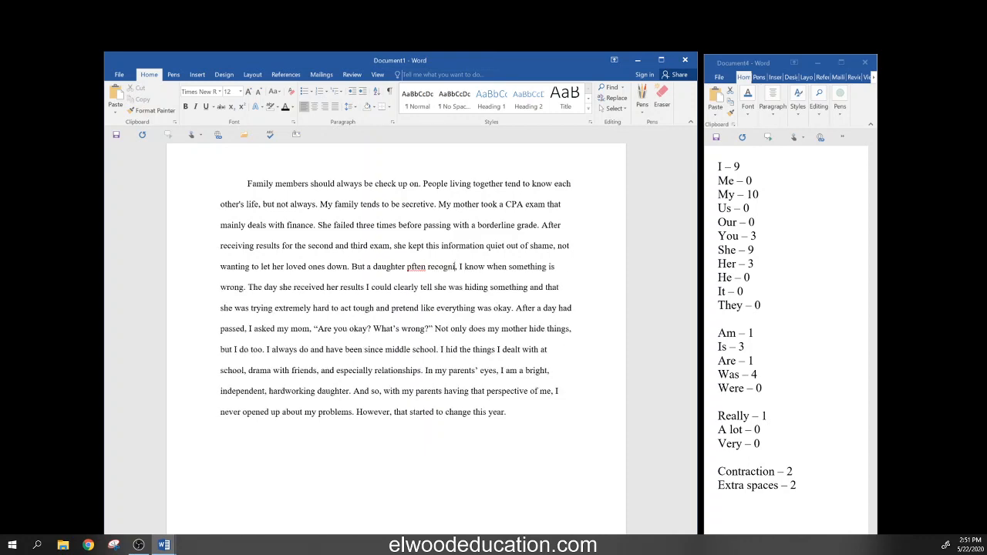
type("zes st")
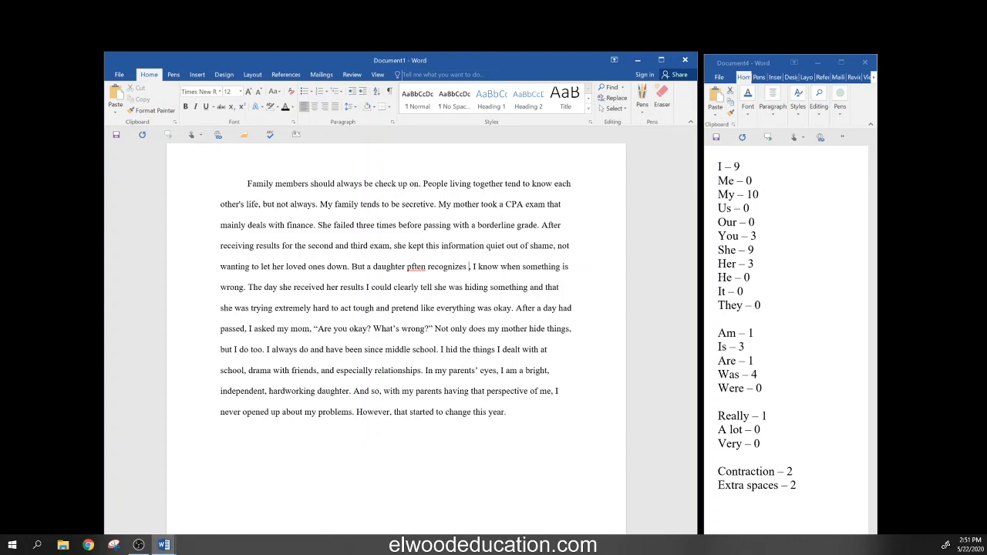
type("ress,")
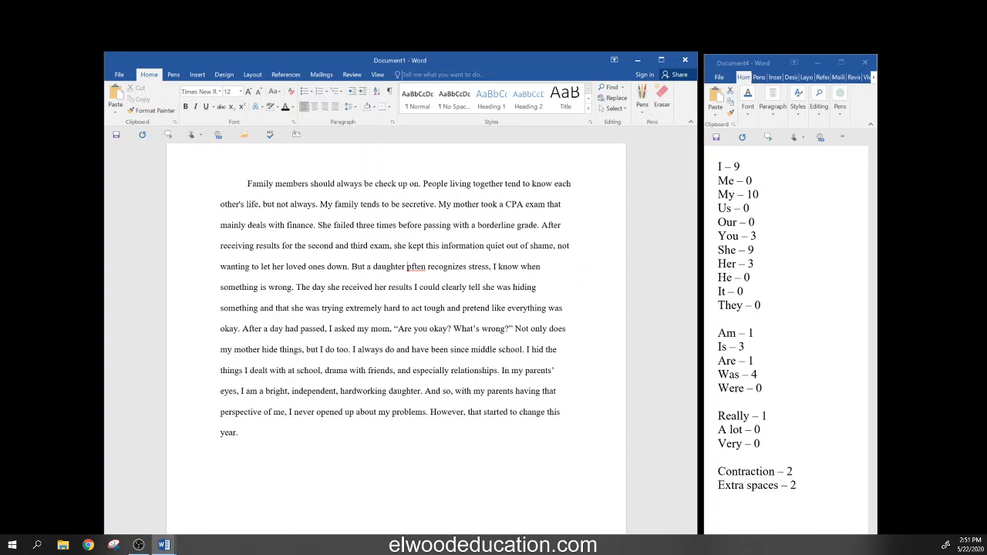
left_click(407, 266)
key("Delete")
type("o")
- Delete 'I know when' and insert 'false bravado.' before 'stress'
key("Delete")
key("Delete")
key("Delete")
key("Delete")
key("Delete")
key("Delete")
key("Delete")
key("Delete")
key("Delete")
key("Delete")
key("Delete")
key("Delete")
key("Delete")
key("Delete")
key("Delete")
key("Delete")
key("Delete")
key("Delete")
key("Delete")
key("Delete")
key("Delete")
key("Delete")
key("Delete")
key("Delete")
key("Delete")
key("Delete")
key("Delete")
key("Delete")
key("Delete")
key("Delete")
key("Delete")
key("Delete")
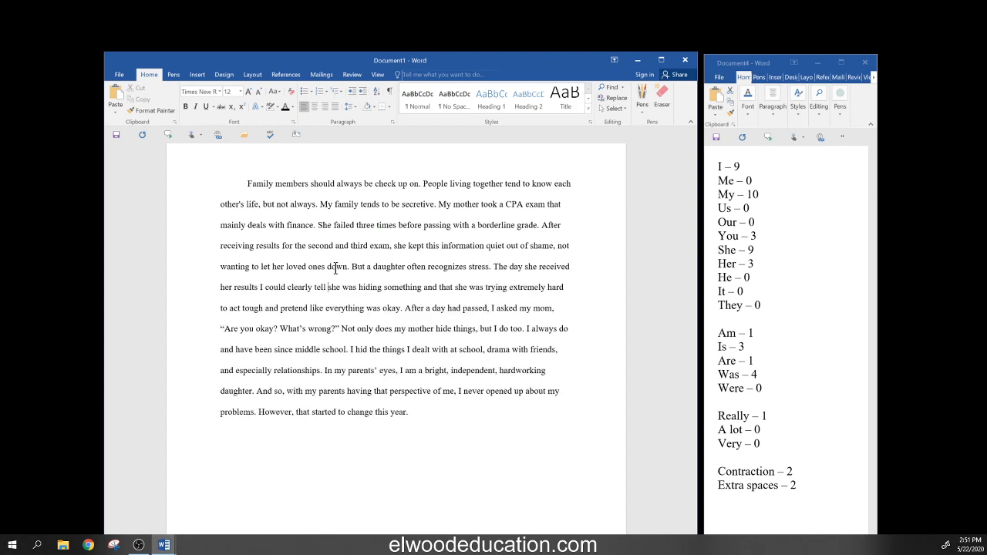
key("ctrl+Right")
key("ctrl+Right")
key("ctrl+Right")
key("ctrl+Right")
key("ctrl+Right")
key("ctrl+Right")
key("ctrl+Right")
key("Up")
key("Up")
key("Left")
key("Left")
type("fa")
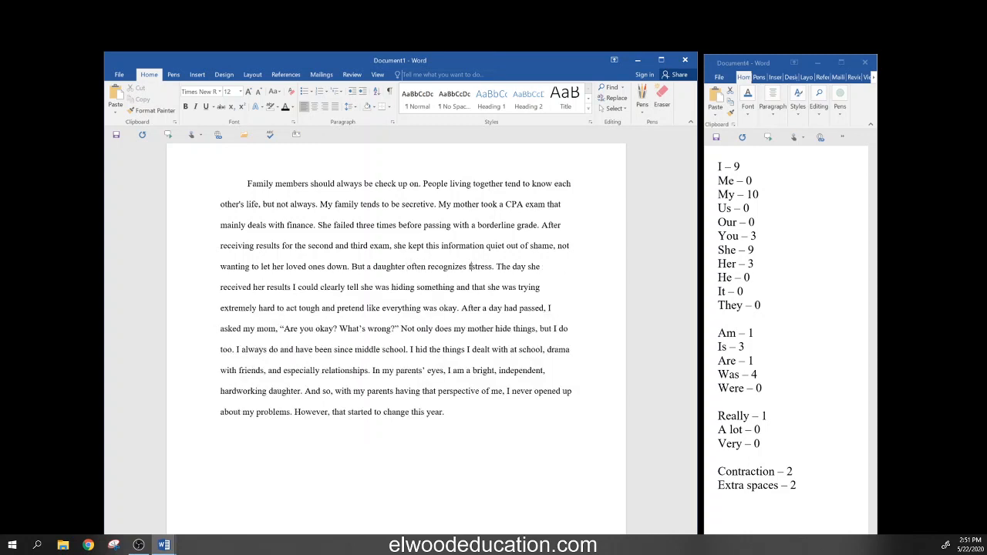
type("lse bravado")
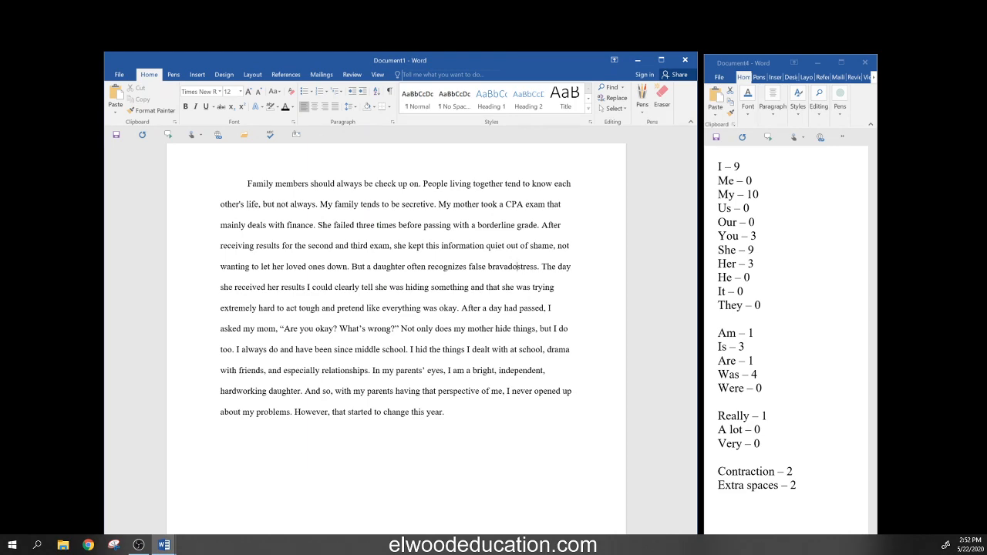
type(".")
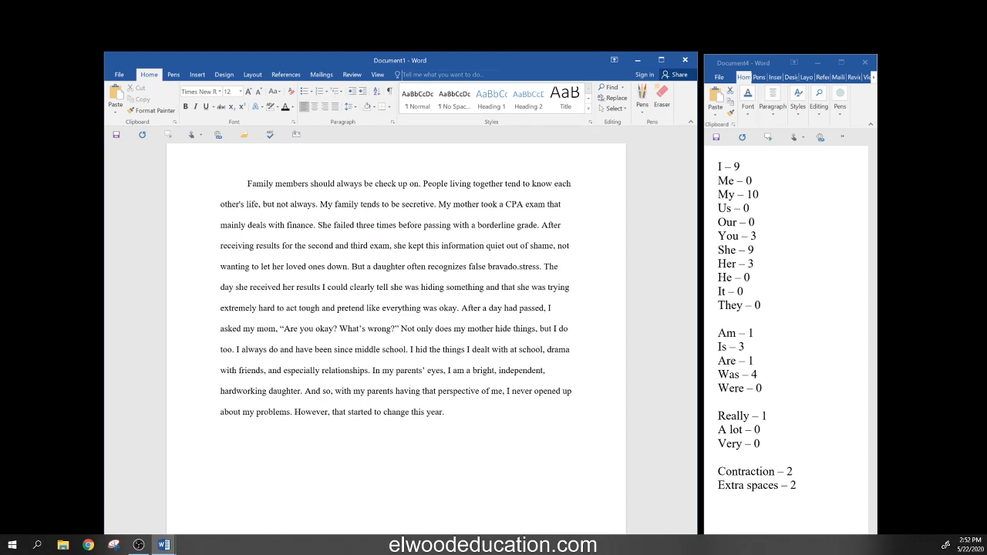
- Delete leftover 'stress' and the sentence about acting tough and pretending everything was okay
key("Delete")
key("Delete")
key("Delete")
key("Delete")
key("Delete")
key("Delete")
key("Delete")
key("Delete")
key("Delete")
key("Delete")
key("Delete")
key("Delete")
key("Delete")
key("Delete")
key("Delete")
key("Delete")
key("Delete")
key("Delete")
key("Delete")
key("Delete")
key("Delete")
key("Delete")
key("Delete")
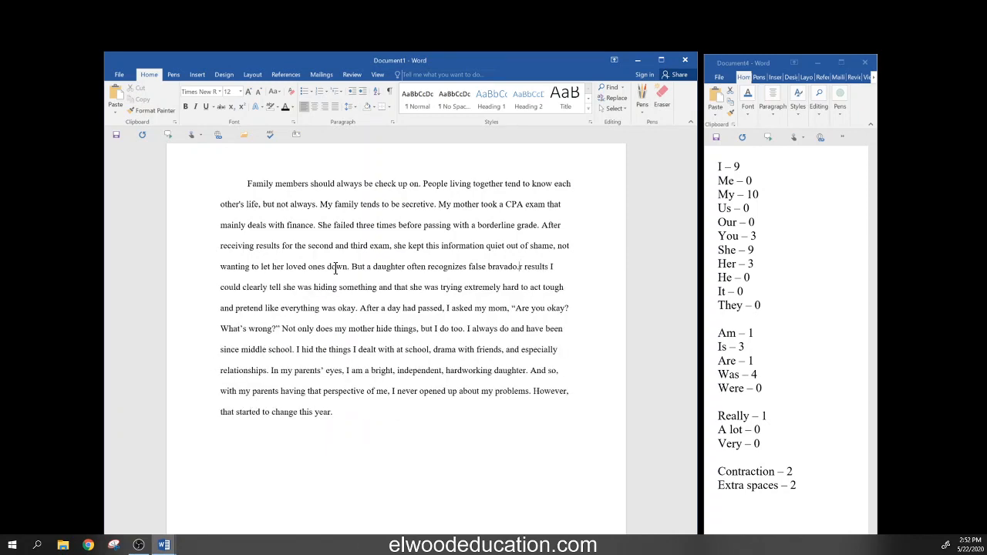
key("Delete")
key("Delete")
key("Delete")
key("Delete")
key("Delete")
key("Delete")
key("Delete")
key("Delete")
key("Delete")
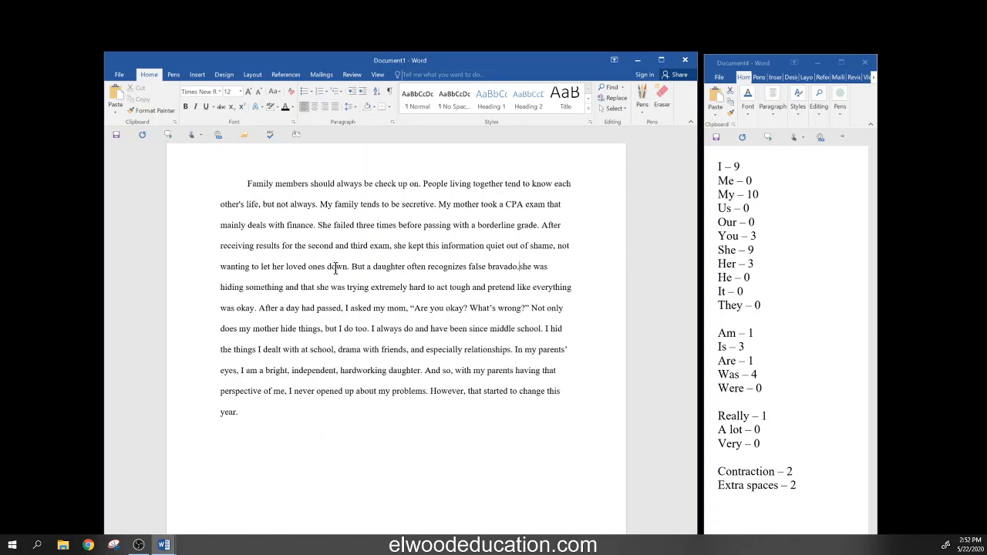
key("Delete")
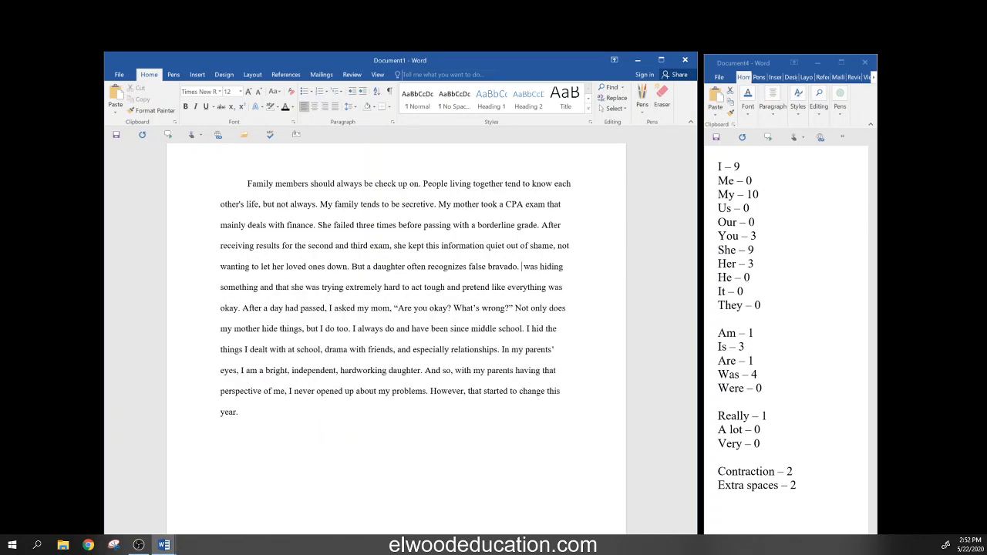
key("Delete")
key("Delete")
key("Delete")
key("Delete")
key("Delete")
key("Delete")
key("Delete")
key("Delete")
key("Delete")
key("Delete")
key("Delete")
key("Delete")
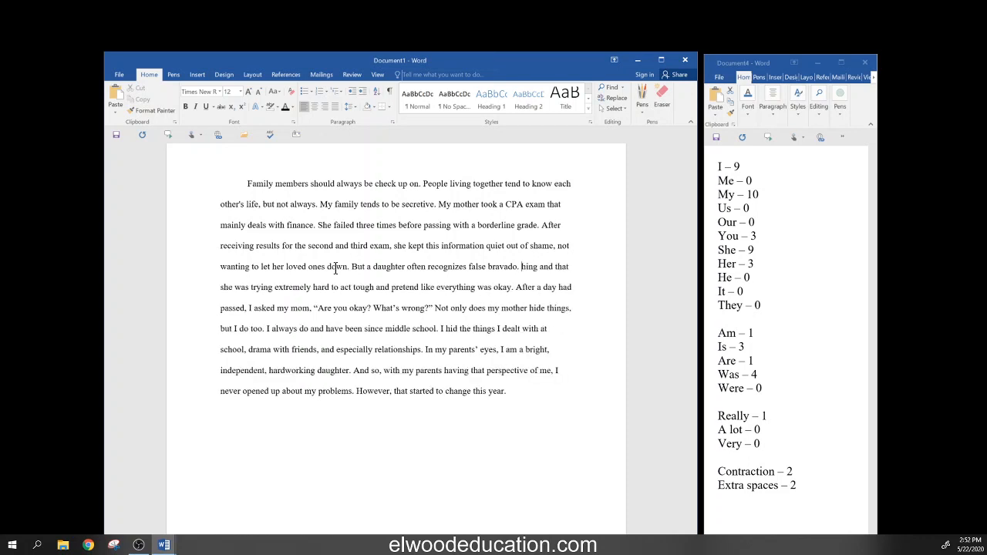
key("Delete")
key("Delete")
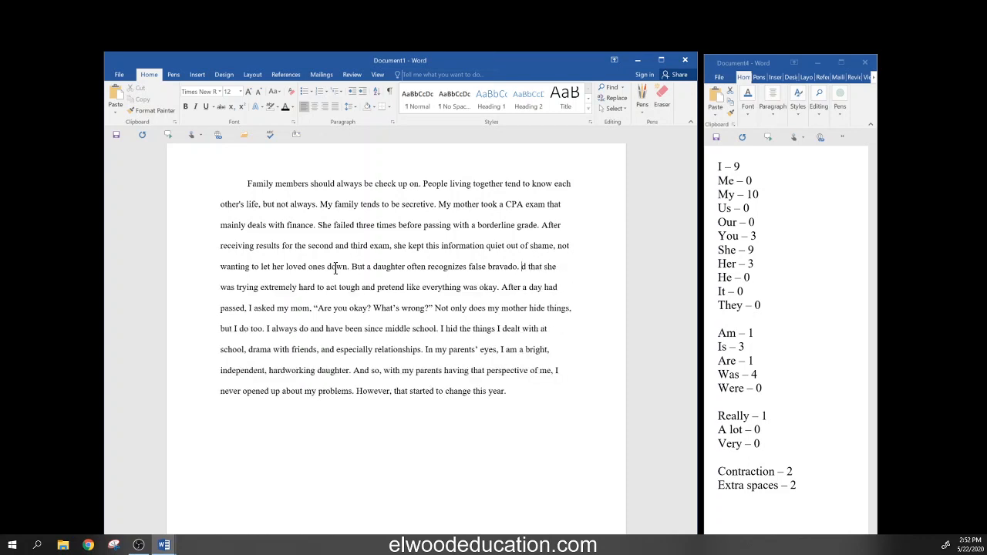
key("Delete")
key("Delete")
key("Delete")
key("Delete")
key("Delete")
key("Delete")
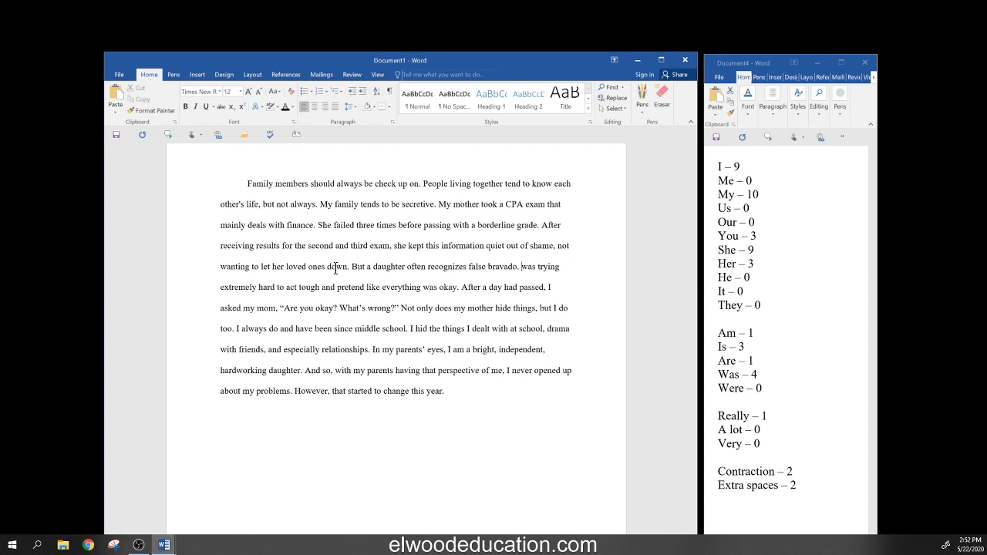
key("Delete")
key("Delete")
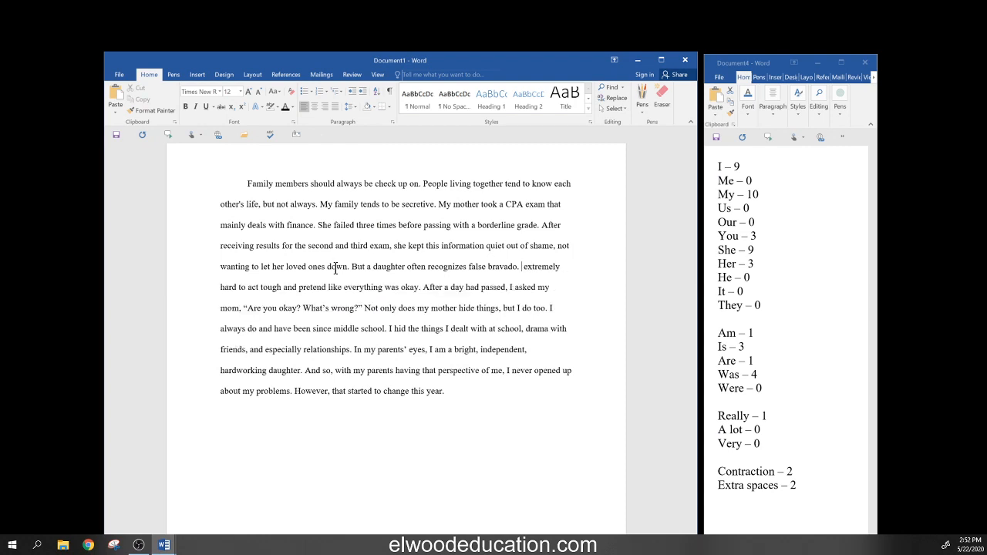
key("Delete")
key("Delete")
key("Delete")
key("Delete")
key("Delete")
key("Delete")
key("Delete")
key("Delete")
key("Delete")
key("Delete")
key("Delete")
key("Delete")
key("Delete")
key("Delete")
key("Delete")
key("Delete")
key("Delete")
key("Delete")
key("Delete")
key("Delete")
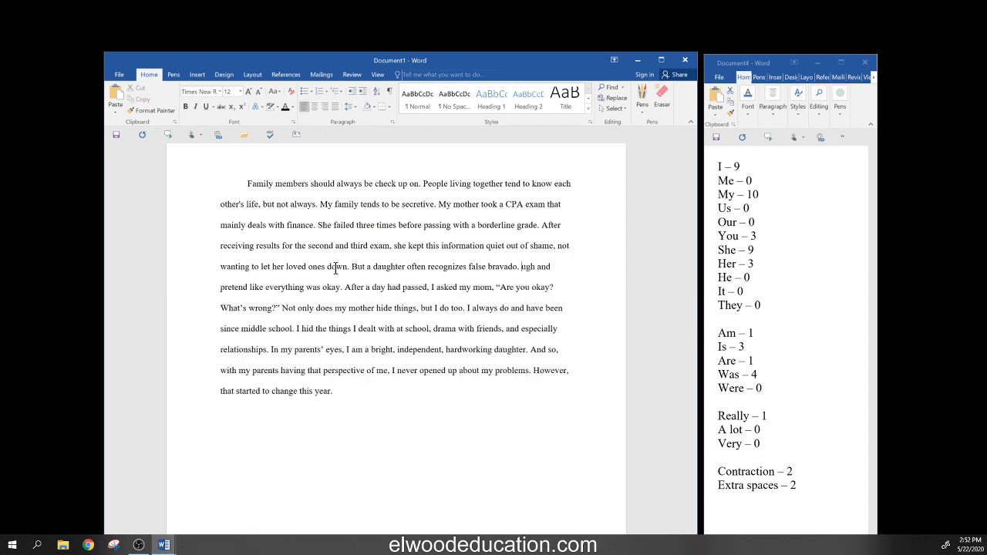
key("Delete")
key("Delete")
key("Delete")
key("Delete")
key("Delete")
key("Delete")
key("Delete")
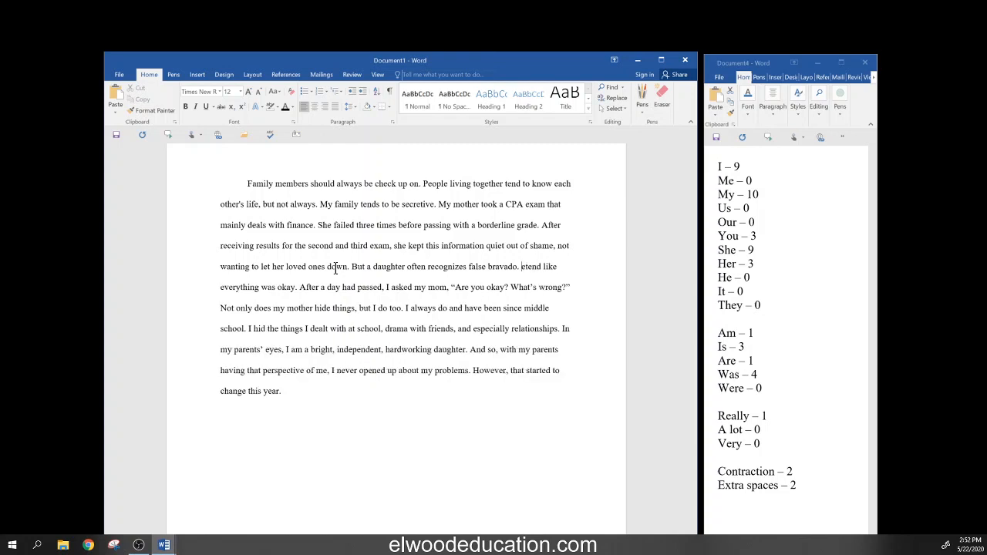
key("Delete")
key("Delete")
key("Delete")
key("Delete")
key("Delete")
key("Delete")
key("Delete")
key("Delete")
key("Delete")
key("Delete")
key("Delete")
key("Delete")
key("Delete")
key("Delete")
key("Delete")
key("Delete")
key("Delete")
key("Delete")
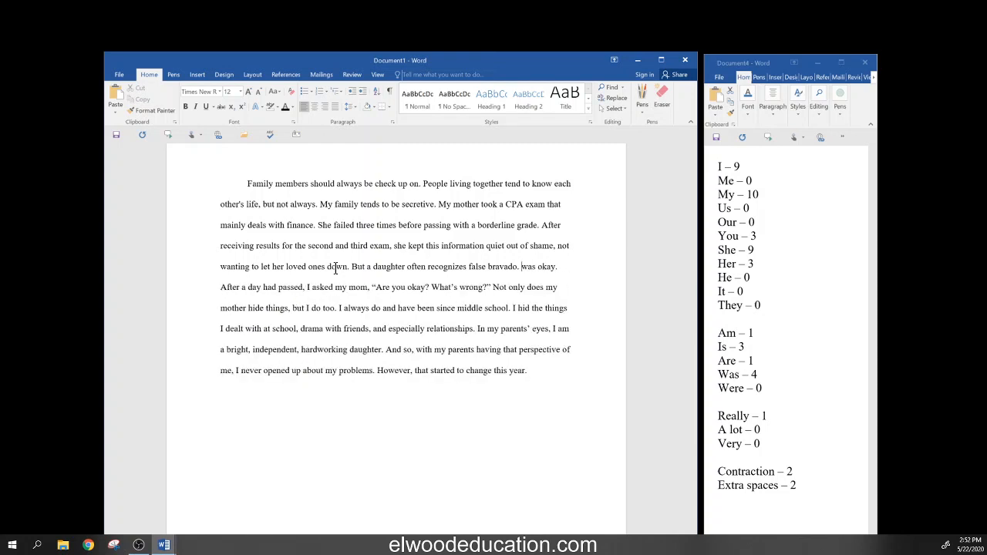
key("Delete")
key("Delete")
key("Delete")
key("Delete")
key("Delete")
key("Delete")
key("Delete")
key("Delete")
key("Delete")
key("Delete")
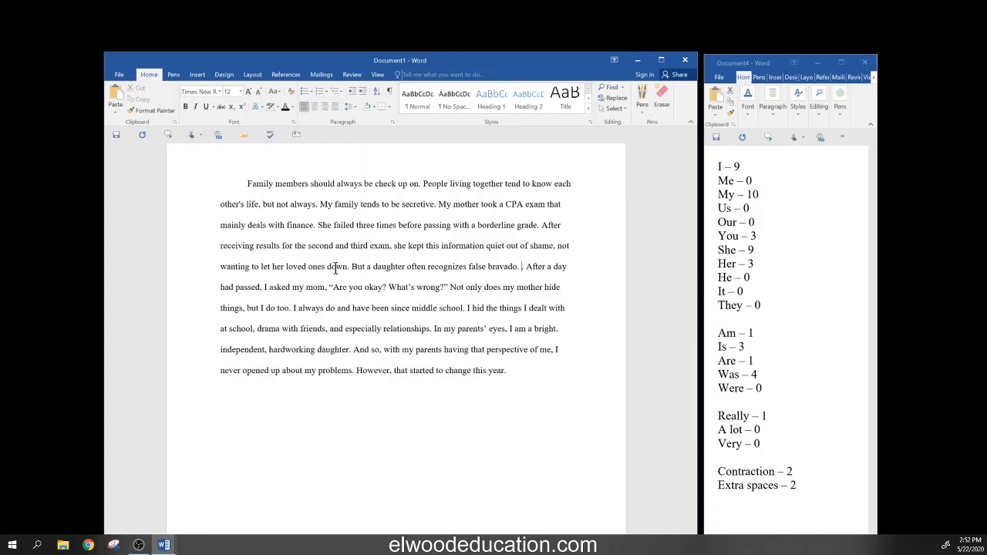
- Remove 'my mom' after 'I asked' in the next sentence
key("End")
key("Right")
key("Right")
key("Right")
key("Right")
key("Right")
key("Right")
key("Right")
key("Right")
key("Right")
key("Right")
key("Right")
key("Right")
key("Right")
key("Delete")
key("Delete")
key("Delete")
key("Delete")
key("Delete")
key("Delete")
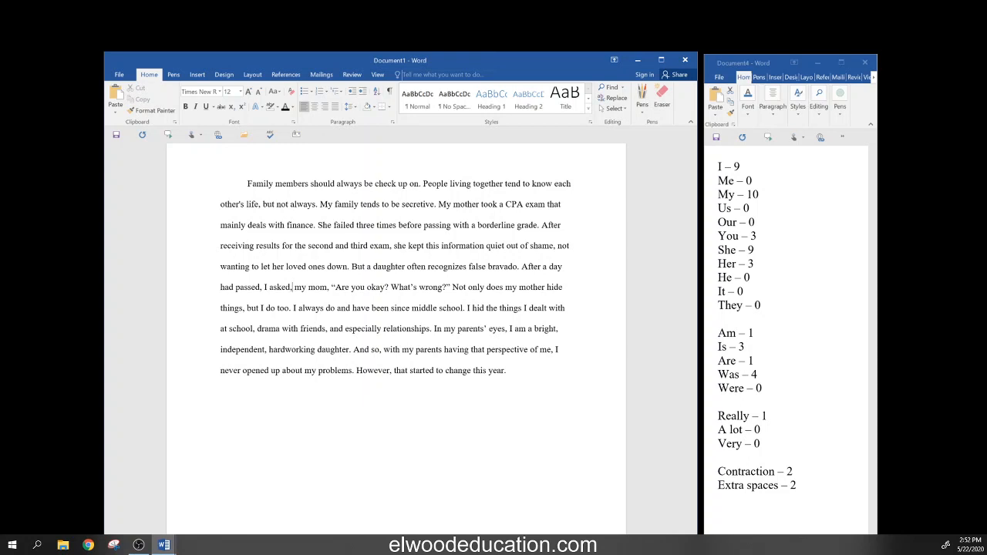
key("Delete")
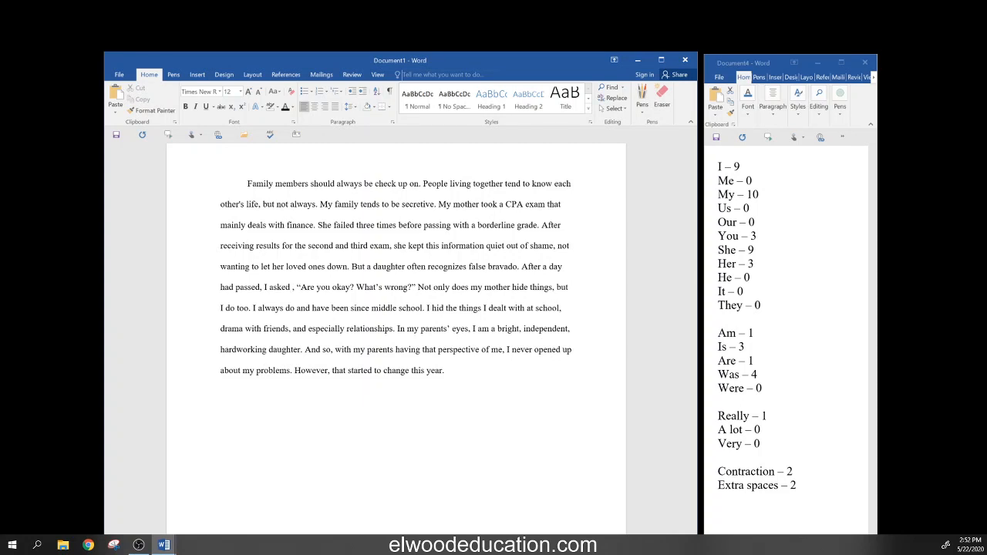
type("my mo")
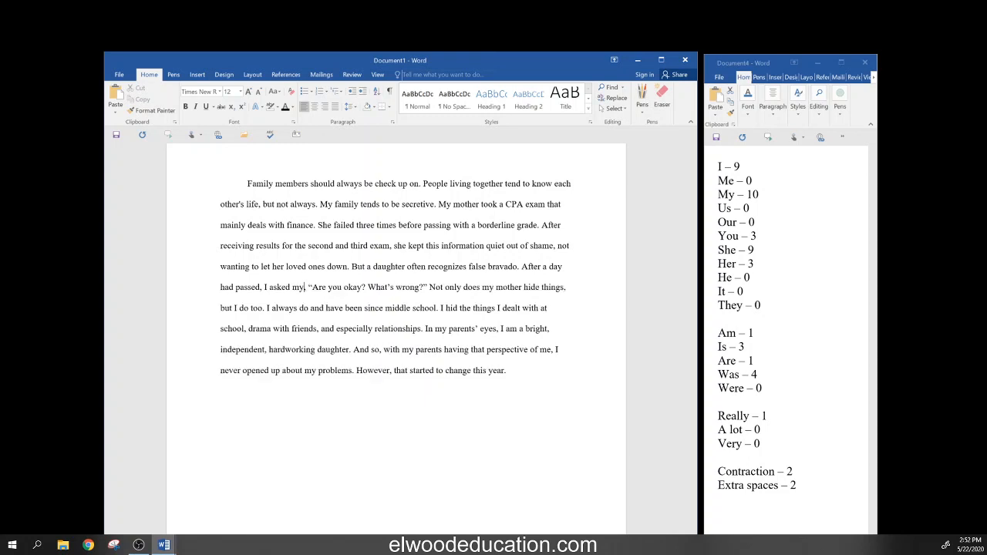
type("m")
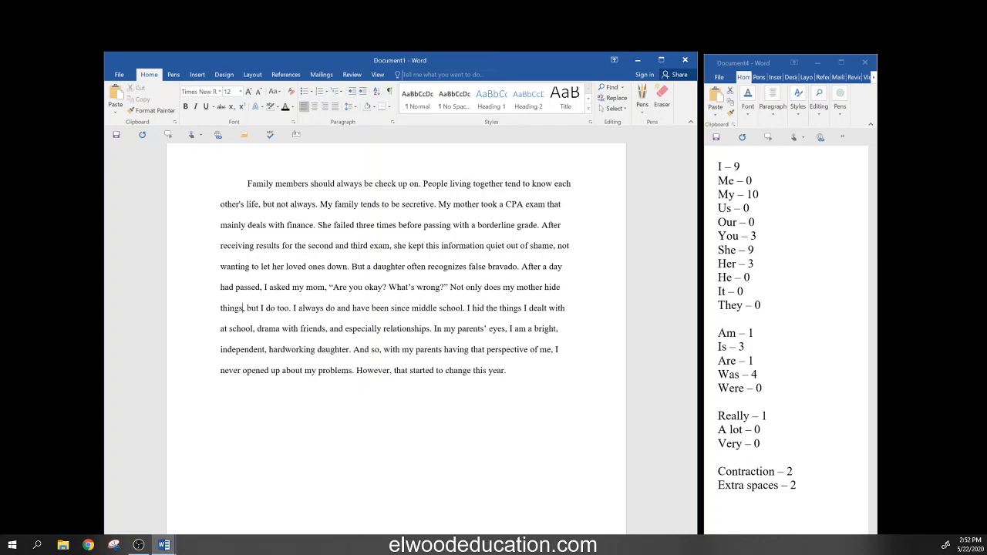
key("Right")
key("Right")
- Start a new paragraph at 'Not only does' and add 'What happened?' after the quoted question
left_click(450, 287)
key("Return")
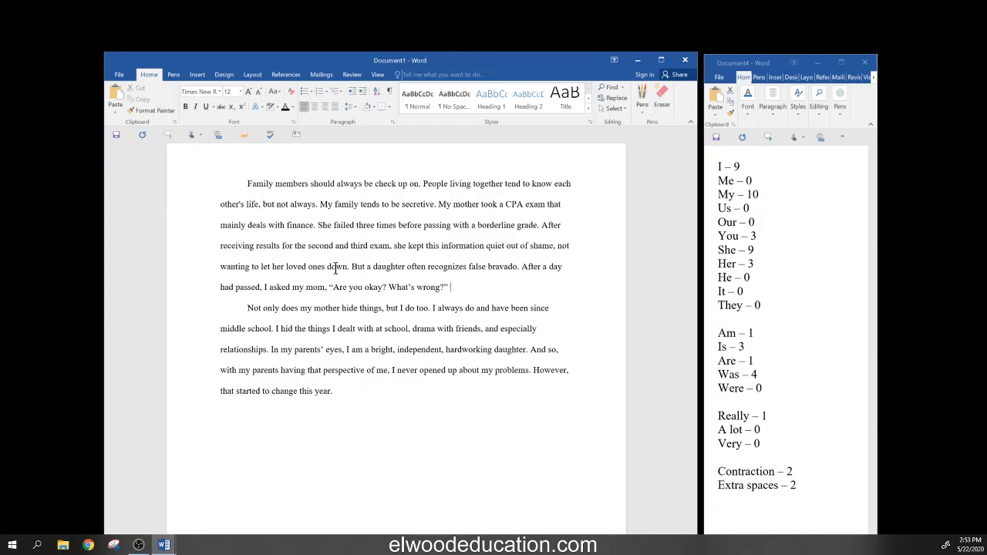
type("What happened?")
- Add a comma after 'do' and 'and have since', deleting the redundant 'I always do and have been'
left_click(279, 310)
left_click(414, 307)
type(",")
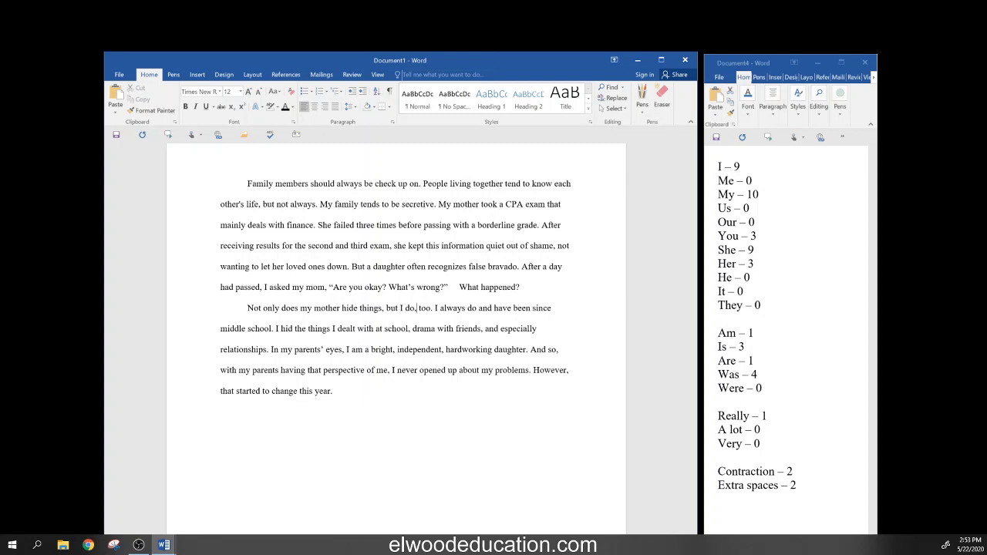
key("Delete")
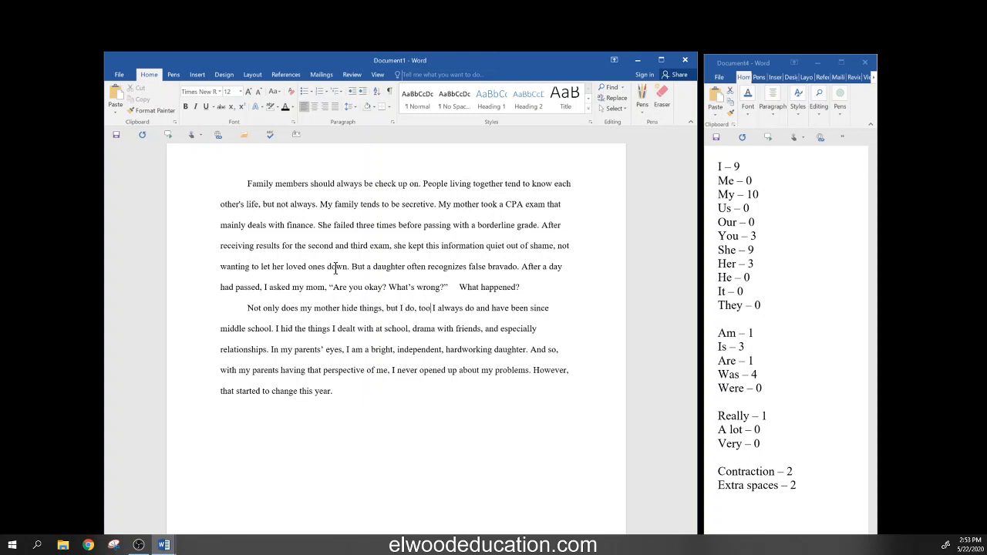
type(". a")
type("nd hav")
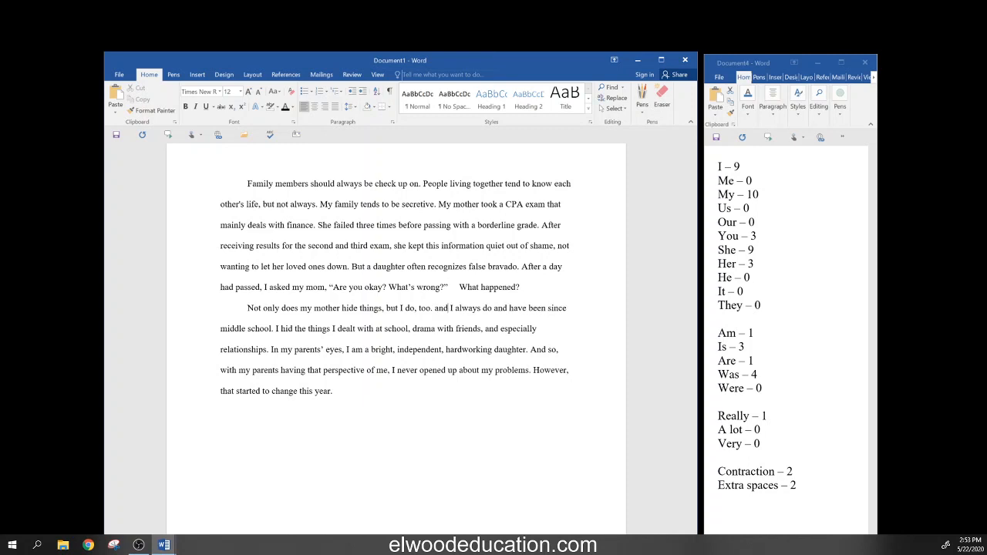
type("e sinc")
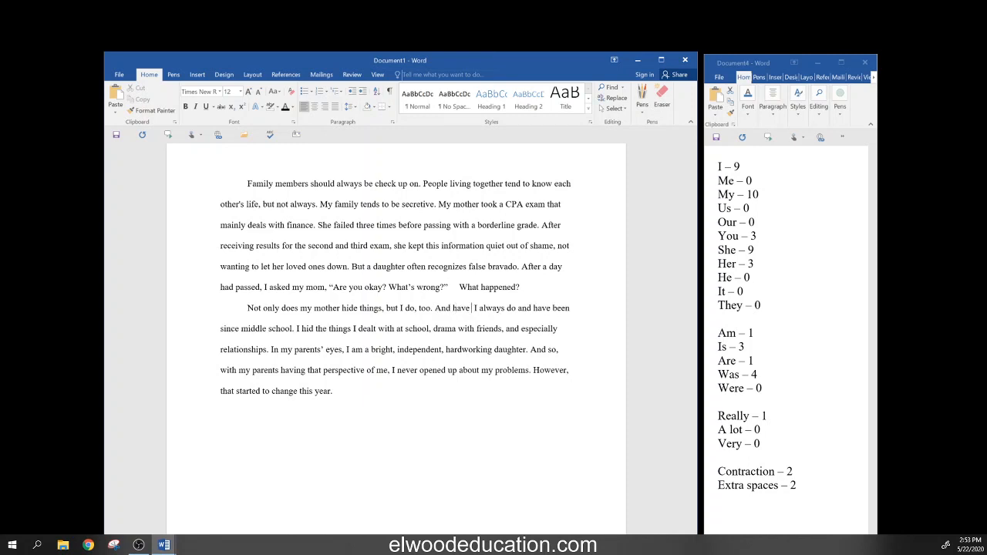
type("e")
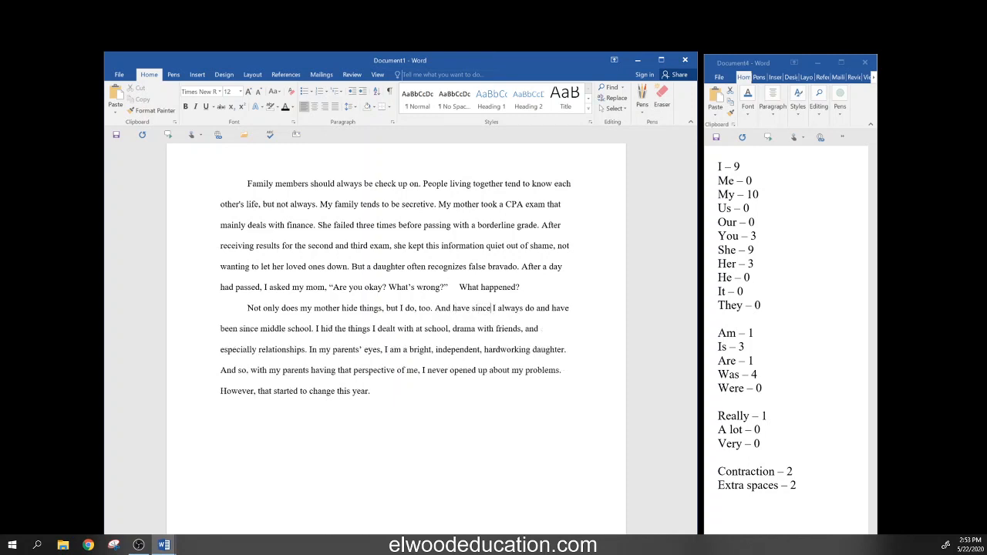
key("Delete")
key("Delete")
key("Delete")
key("Delete")
key("Delete")
key("Delete")
key("Delete")
key("Delete")
key("Delete")
key("Delete")
key("Delete")
key("Delete")
key("Delete")
key("Delete")
key("Delete")
key("Delete")
key("Delete")
key("Delete")
key("Delete")
key("Delete")
key("Delete")
key("Delete")
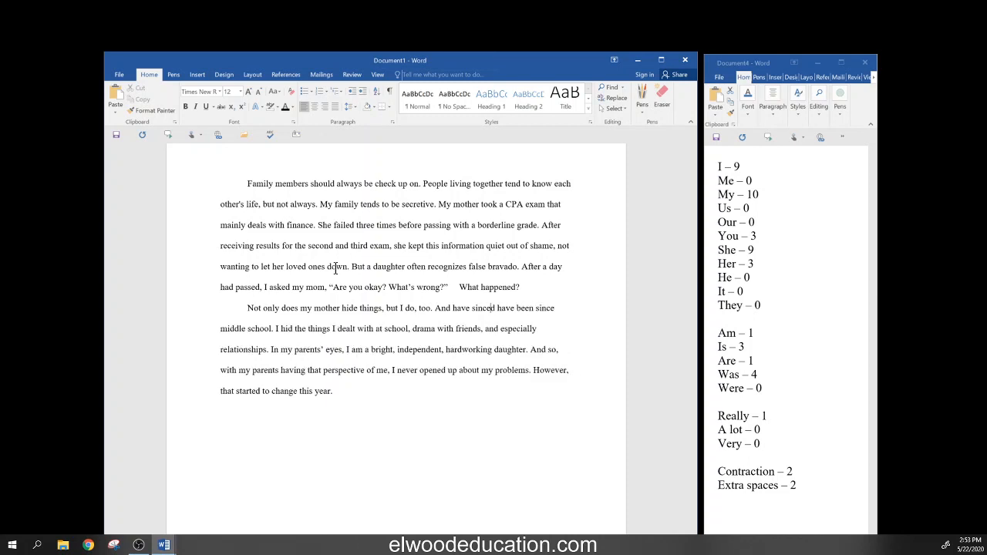
key("Delete")
key("Delete")
key("Delete")
key("Delete")
key("Delete")
key("Delete")
key("Delete")
key("Delete")
key("Delete")
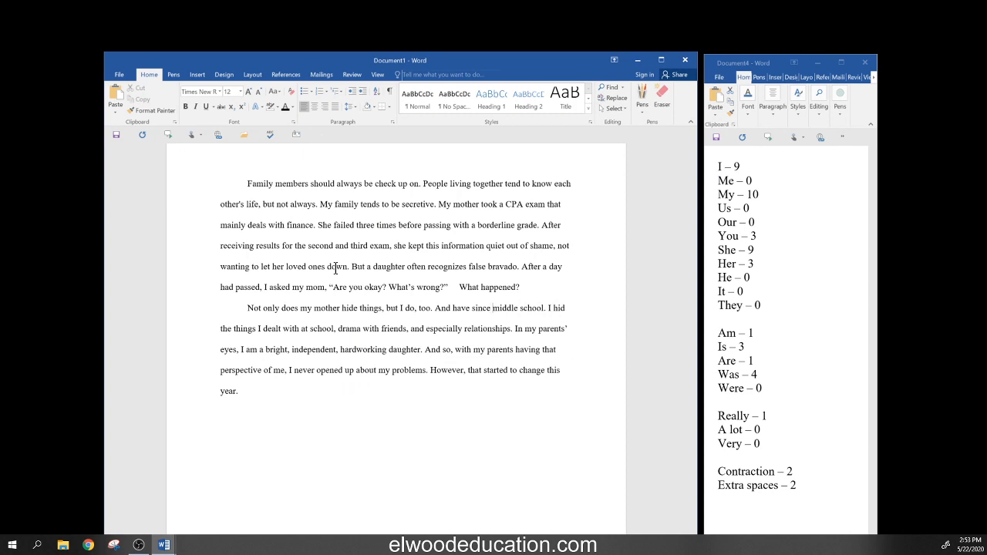
- Replace the period after 'too' with a comma, lowercase 'And', and delete 'hid'
key("Right")
key("Right")
key("Right")
key("Right")
key("Right")
key("Right")
key("Right")
key("Right")
key("Right")
key("Right")
key("Right")
key("Right")
key("Right")
key("Right")
key("Right")
key("Right")
key("Left")
key("Left")
key("Left")
key("Left")
key("Left")
key("Left")
key("Left")
key("Delete")
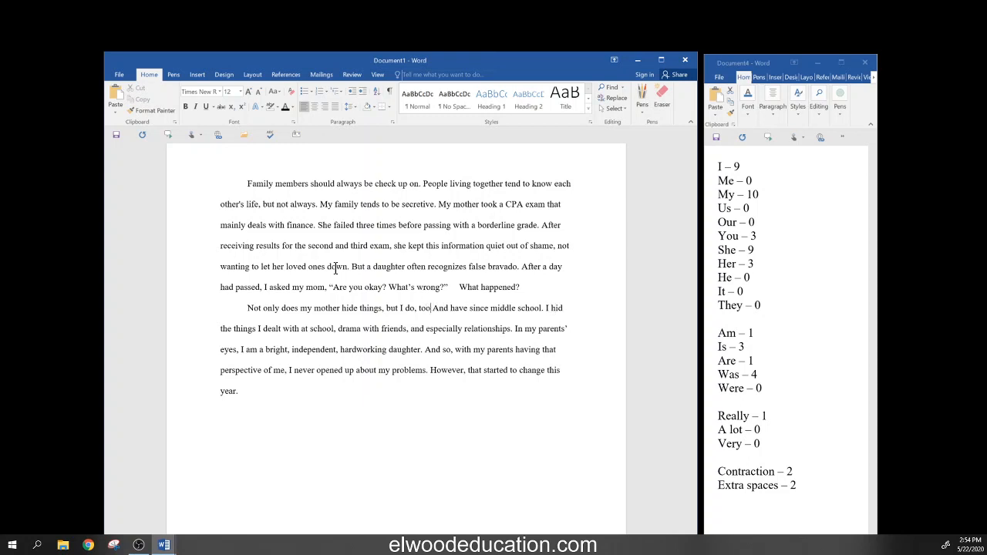
type(",")
key("Right")
key("Delete")
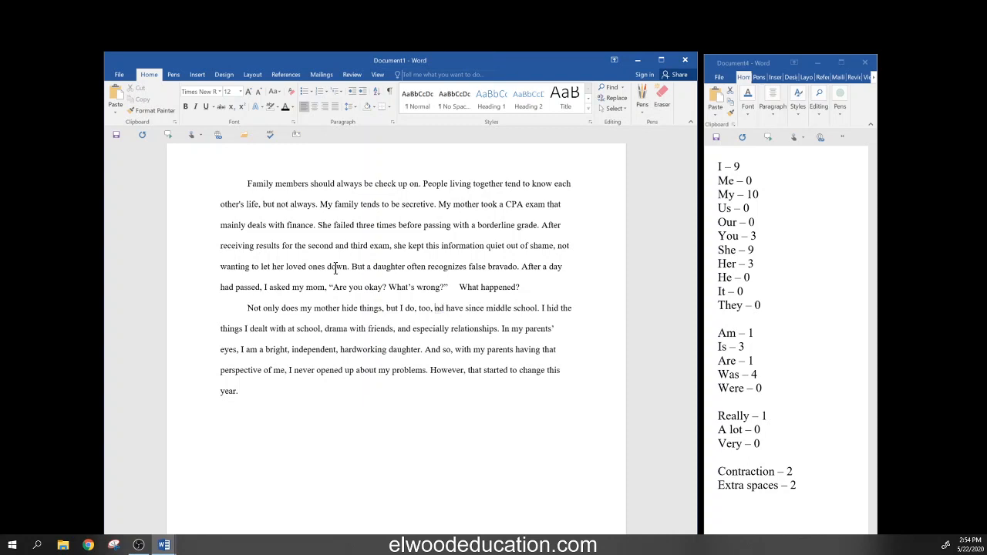
type("a")
key("End")
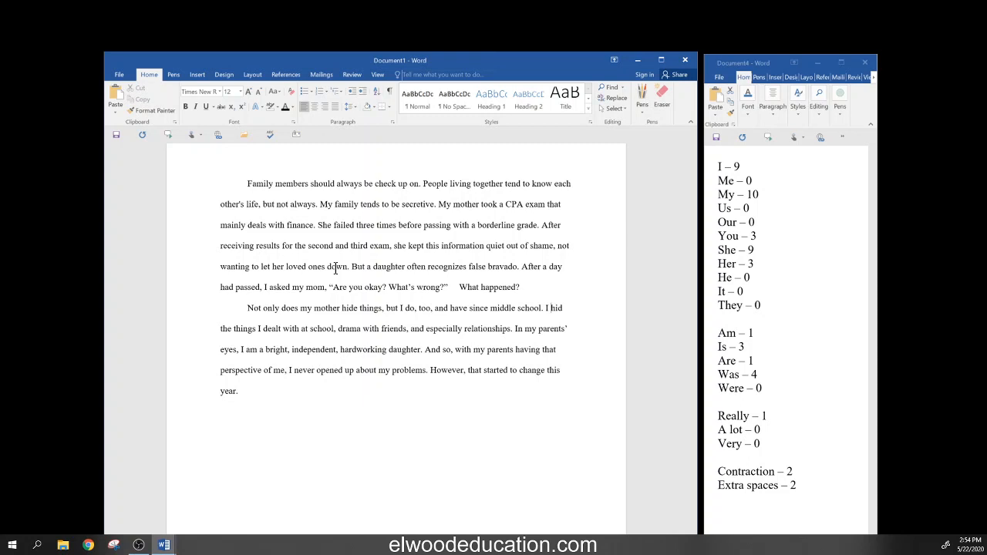
key("ctrl+BackSpace")
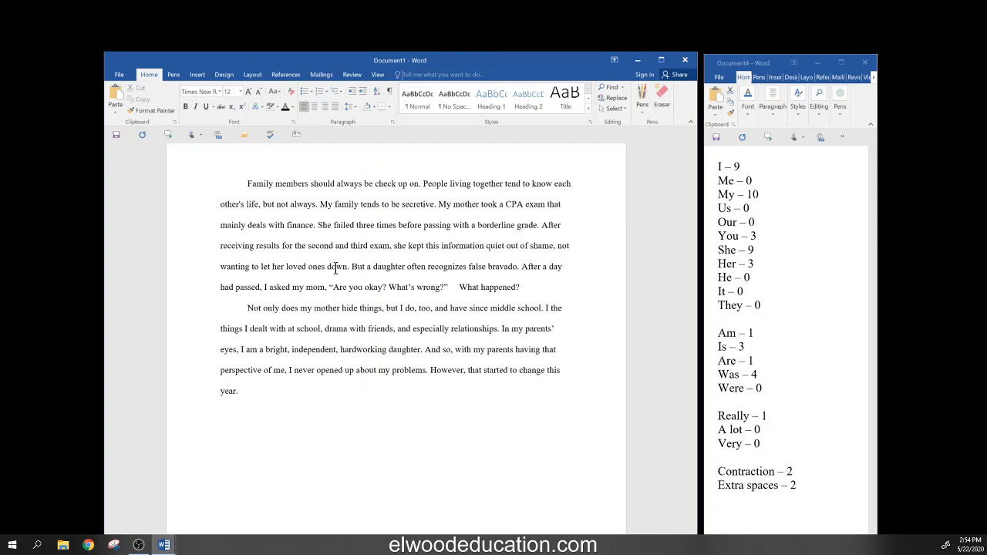
- Type 'kept silent about social challenges' and delete the old wording after 'challenges'
type("kept ")
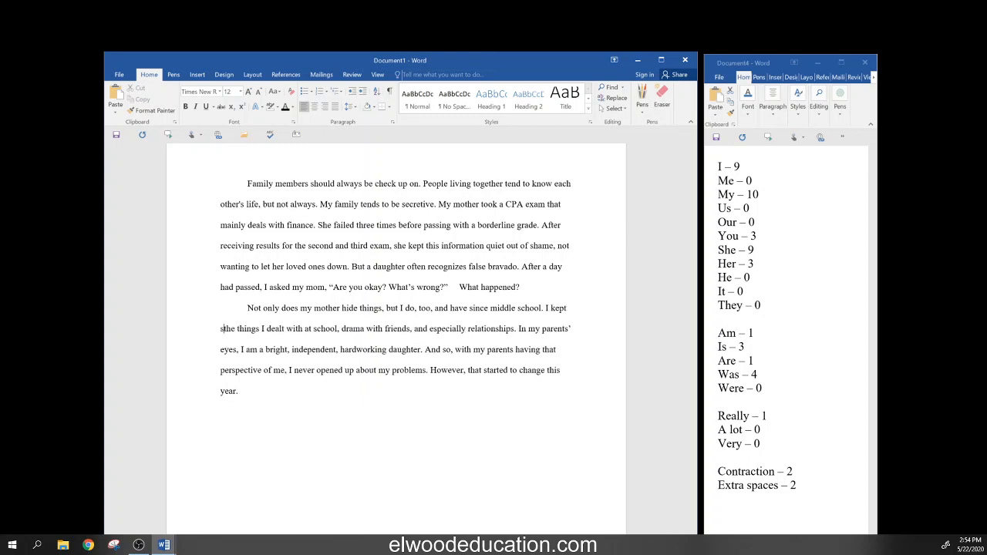
type("silent ")
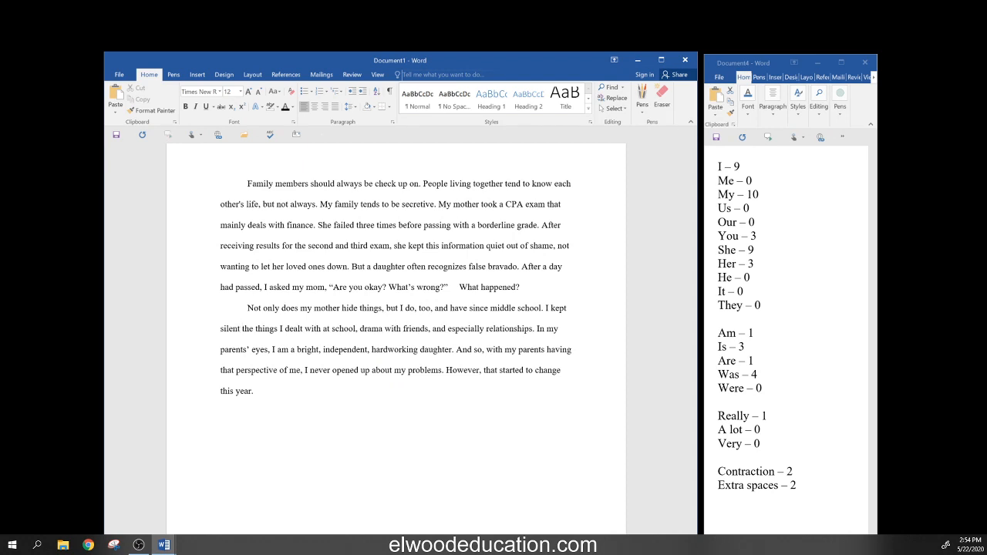
type("about ")
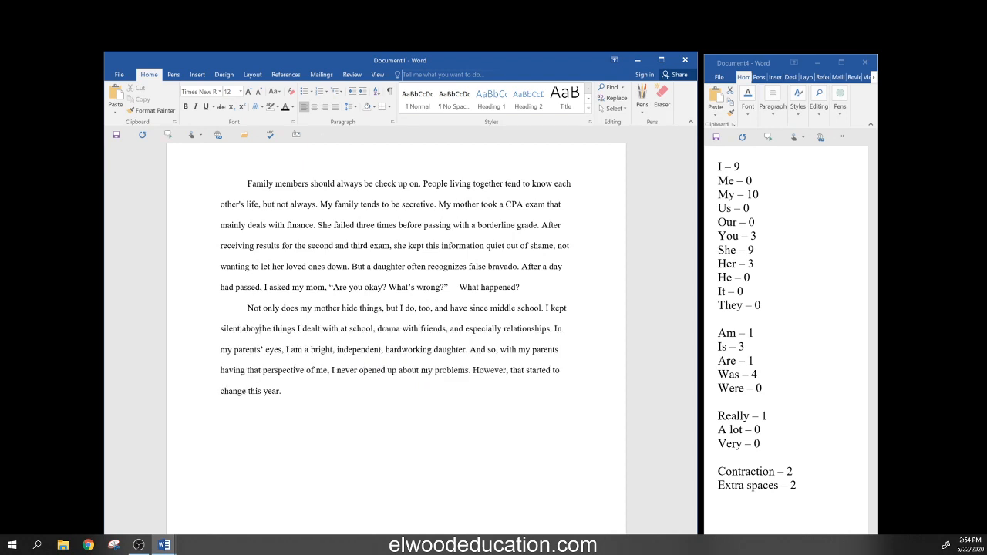
type("so")
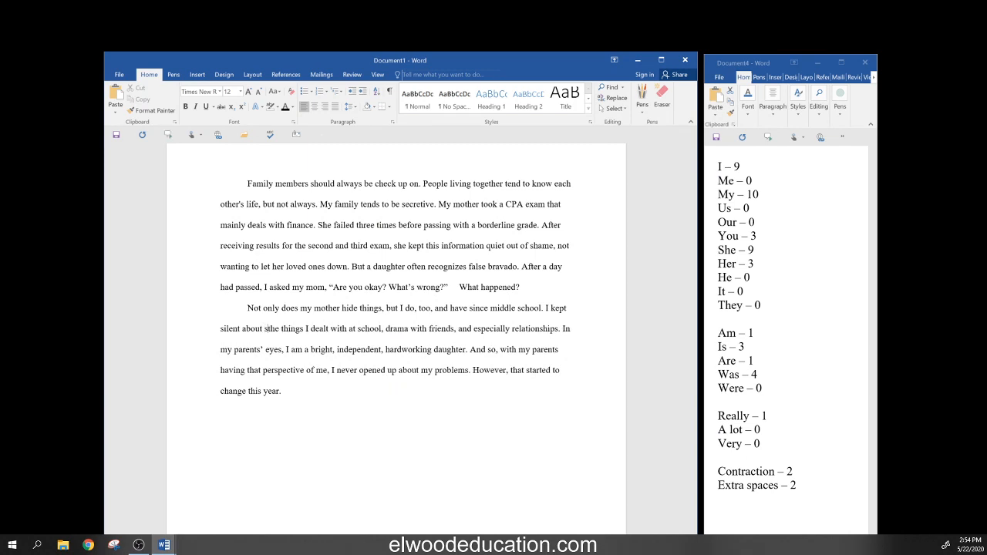
type("me")
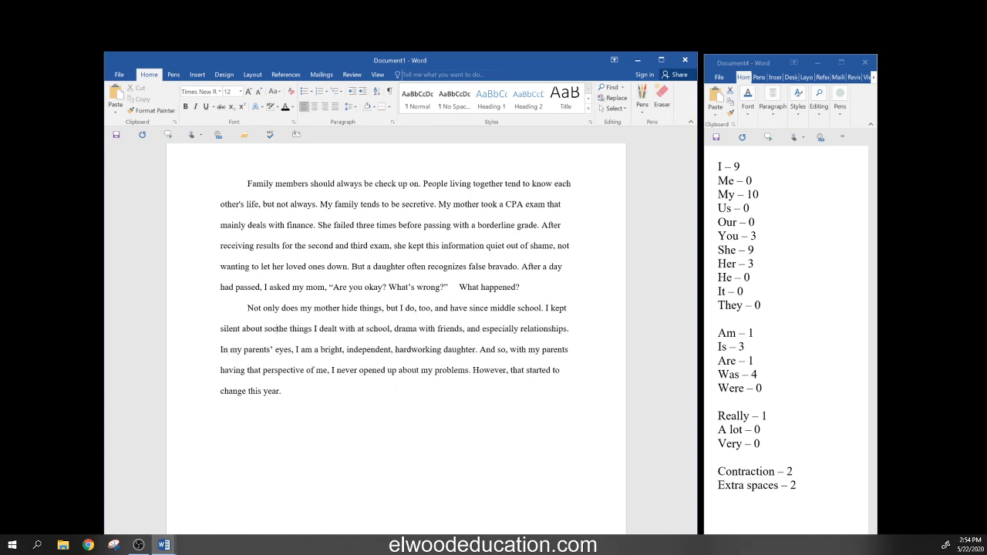
type("ial ")
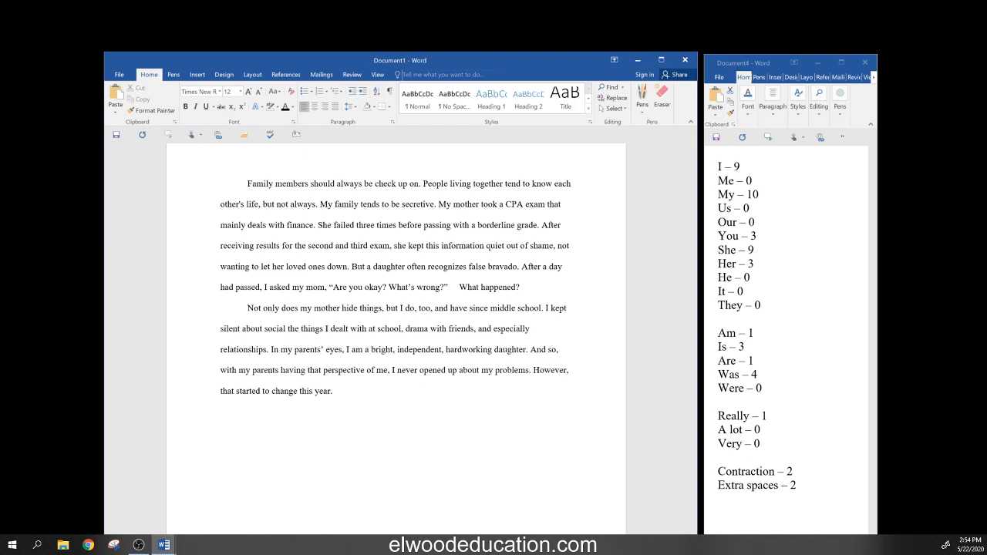
type("chal")
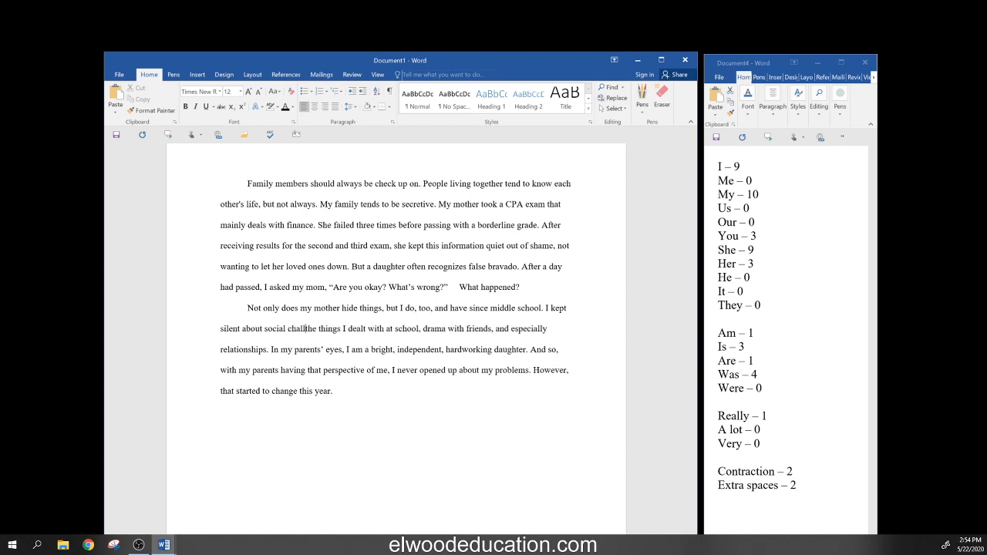
type("lenge")
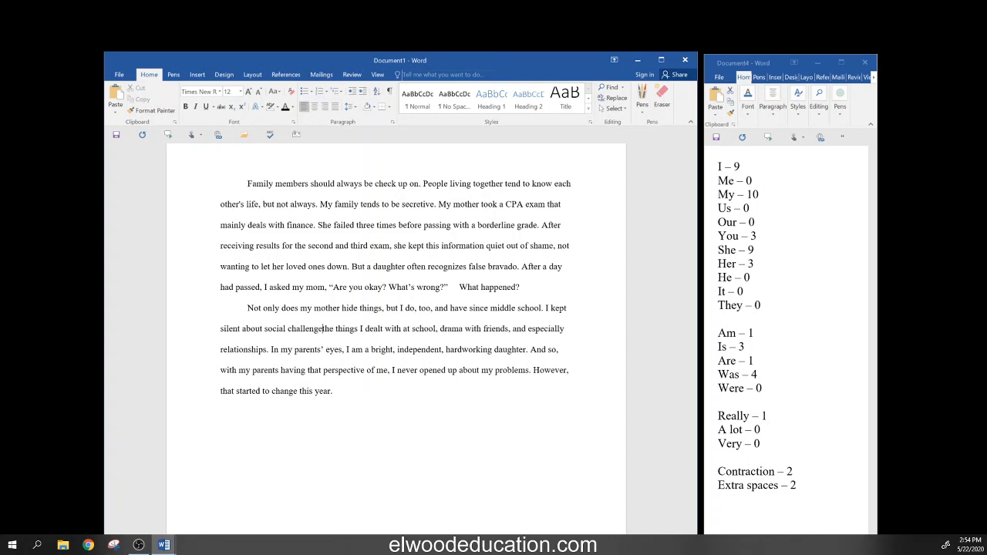
type("s")
key("Delete")
key("Delete")
key("Delete")
key("Delete")
key("Delete")
key("Delete")
key("Delete")
key("Delete")
key("Delete")
key("Delete")
key("Delete")
key("Delete")
key("Delete")
key("Delete")
key("Delete")
key("Delete")
key("Delete")
key("Delete")
key("Delete")
key("Delete")
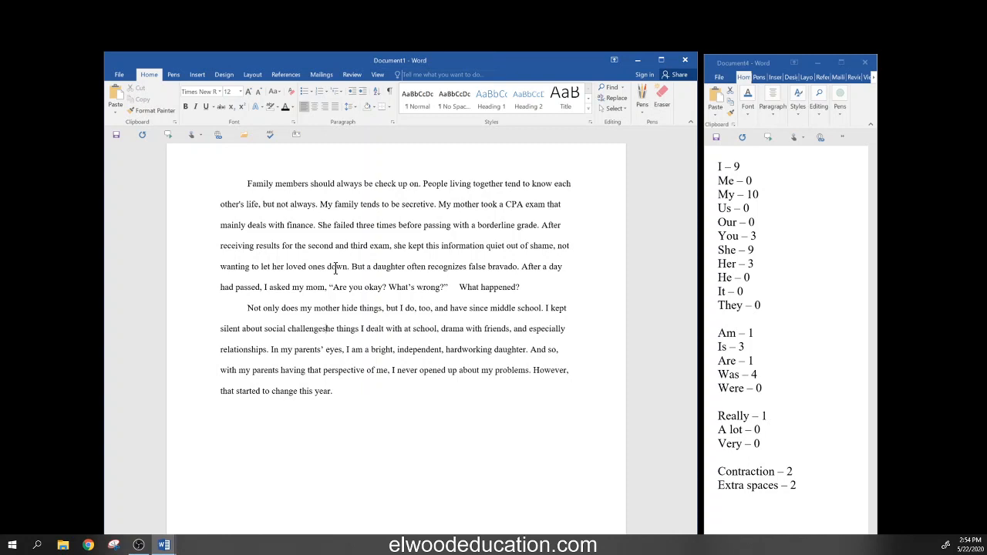
key("Delete")
key("Delete")
key("Delete")
key("Delete")
key("Delete")
key("Delete")
key("Delete")
key("Delete")
key("Delete")
key("Delete")
key("Delete")
key("Delete")
key("Delete")
key("Delete")
key("Delete")
key("Delete")
key("Delete")
key("Delete")
key("Delete")
key("Delete")
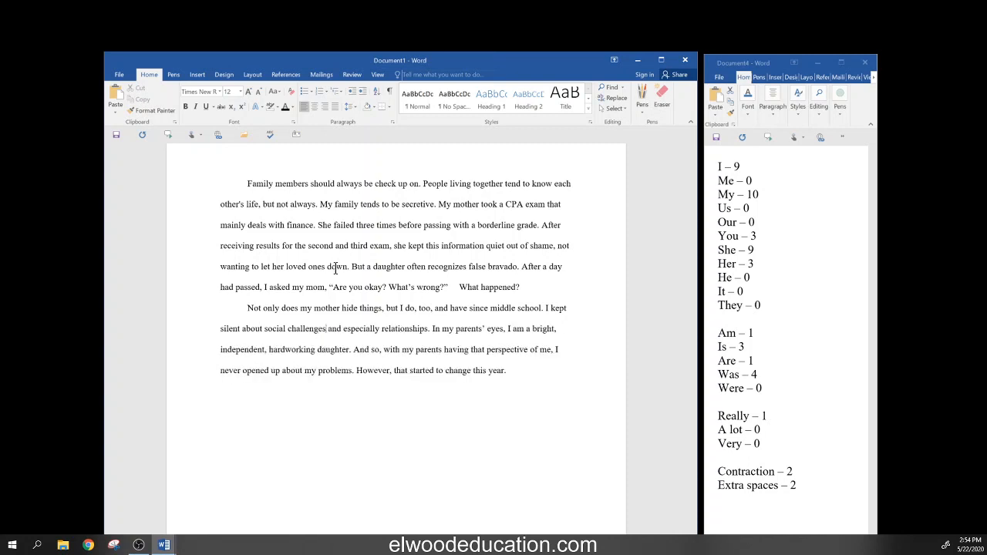
key("Right")
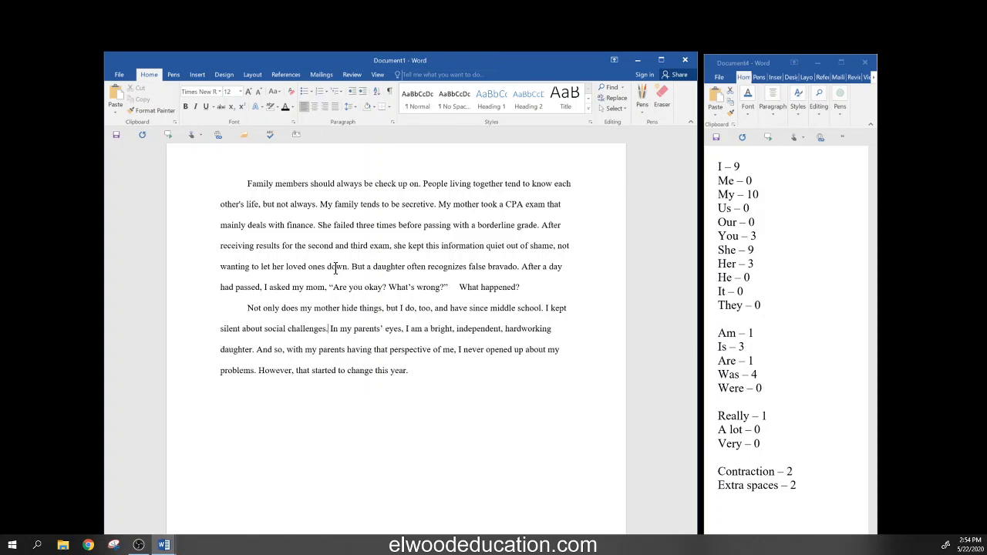
key("Right")
key("Right")
key("Right")
key("Right")
key("Right")
key("Left")
key("Left")
key("Left")
key("Left")
key("Left")
key("Left")
- Replace 'daughter' with 'person' in the hardworking sentence and add a comma at the paragraph's end
type("perso")
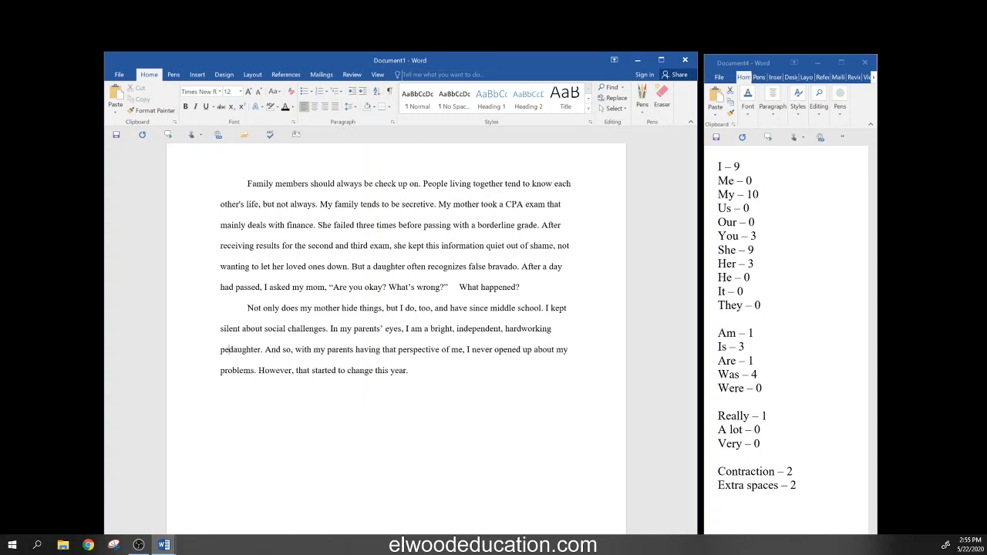
type("n")
key("Delete")
key("Delete")
key("Delete")
key("Delete")
key("Delete")
key("Delete")
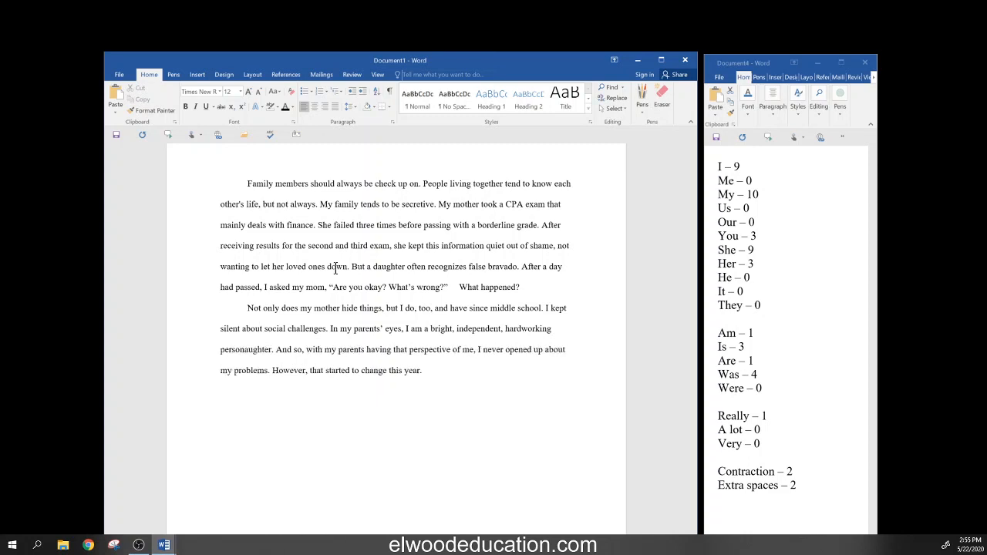
key("Delete")
key("Delete")
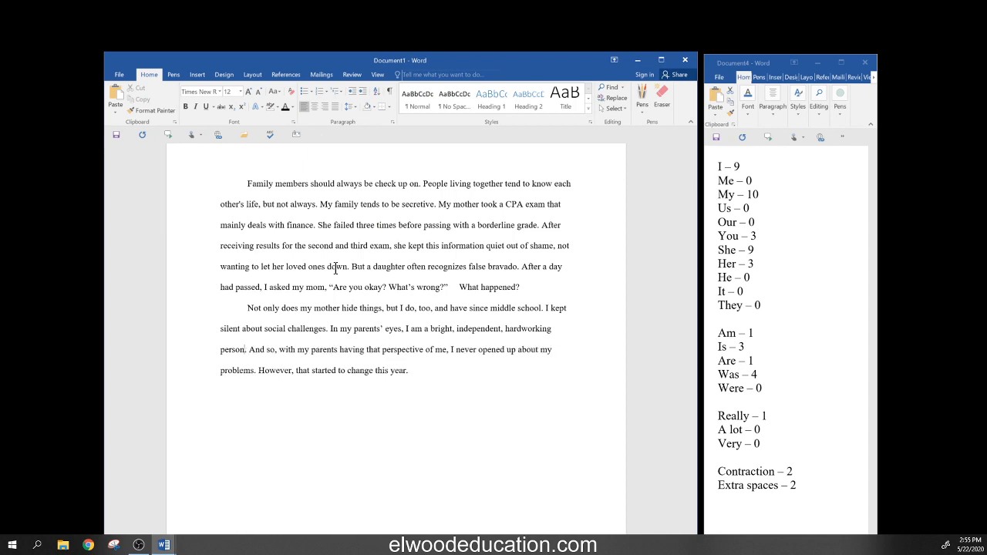
key("Right")
key("Right")
key("Right")
key("End")
type(",")
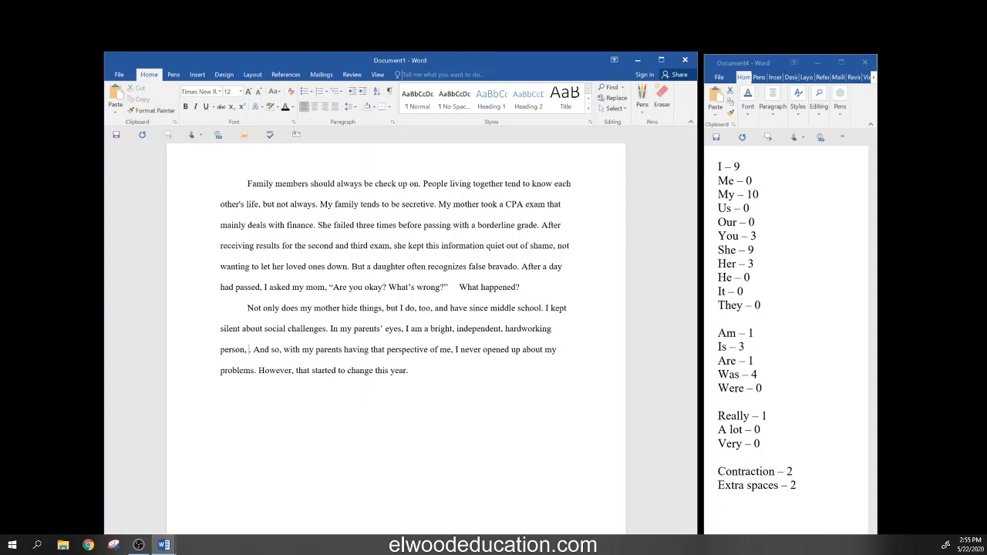
- Drop 'And' and the comma after 'so', then add 'revealing a deficit seemed too difficult.'
key("Delete")
key("Delete")
key("Delete")
key("Delete")
key("Delete")
key("Delete")
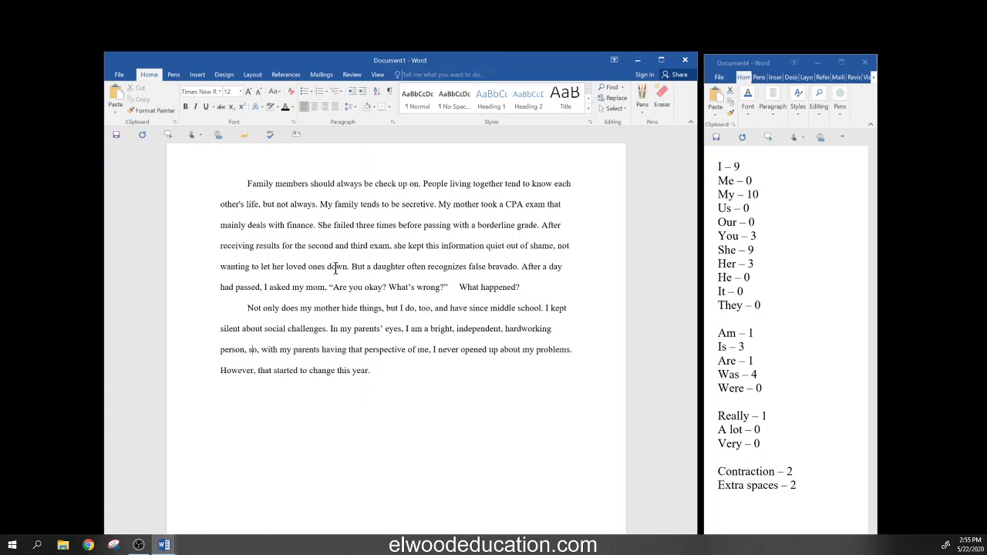
key("Right")
key("Delete")
type("re")
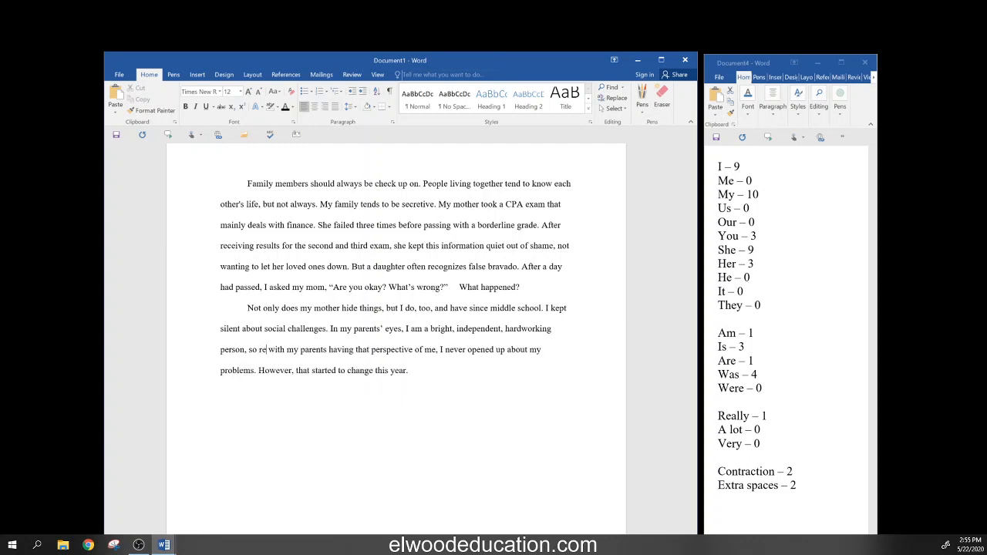
type("vealing")
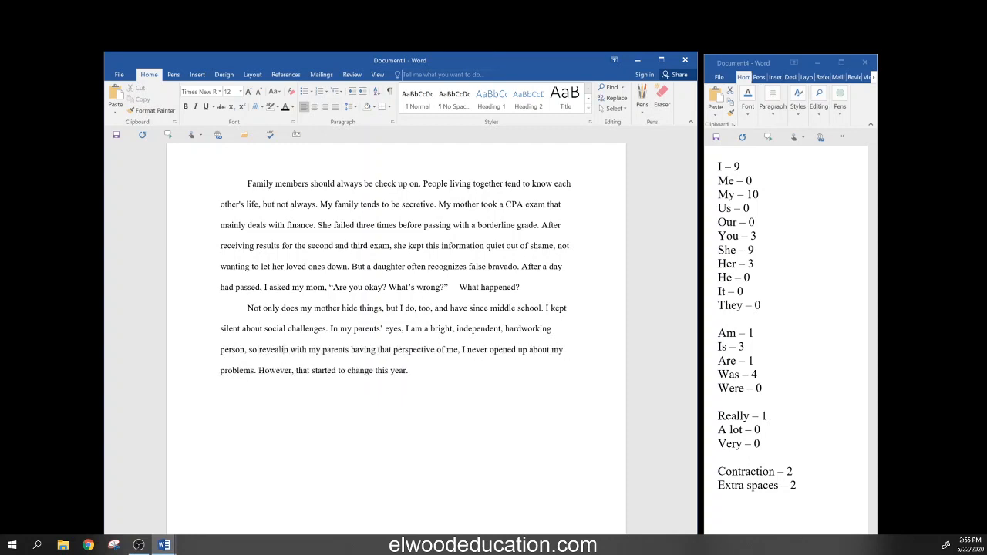
type(" a")
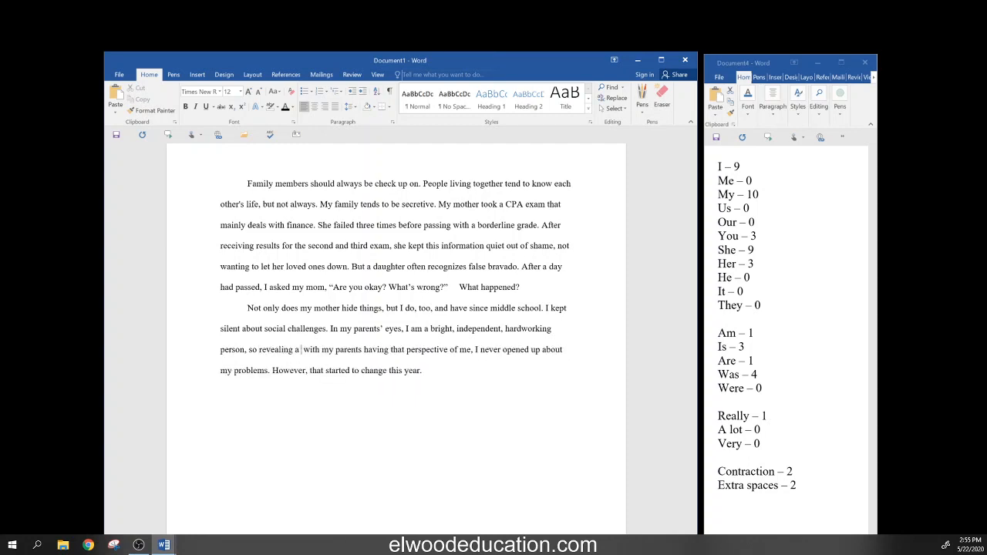
type(" deficit")
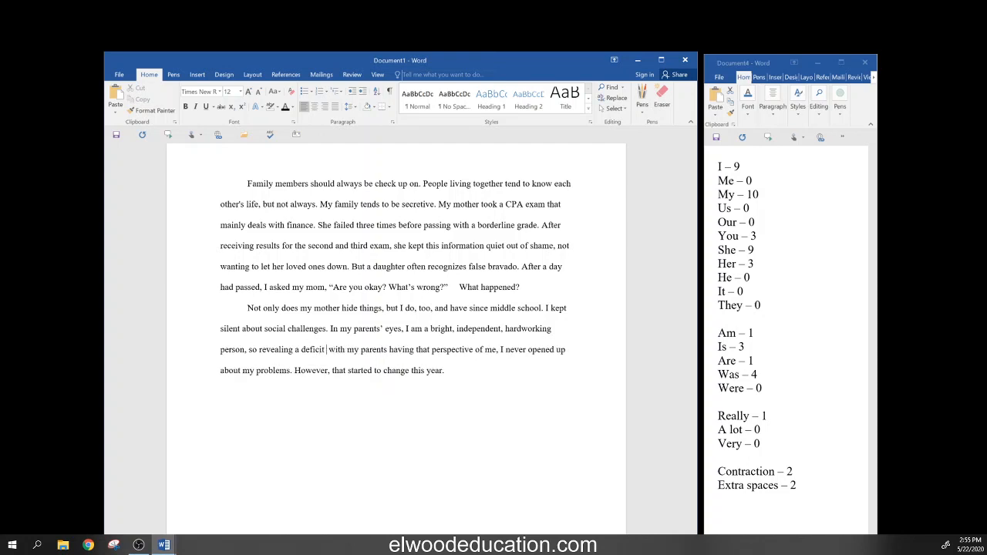
type(" seem")
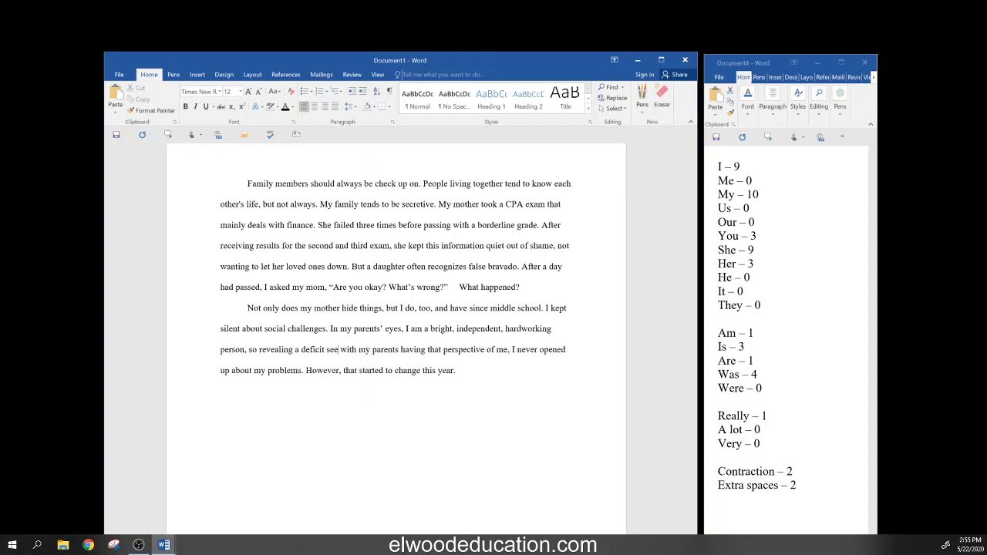
type("ed ")
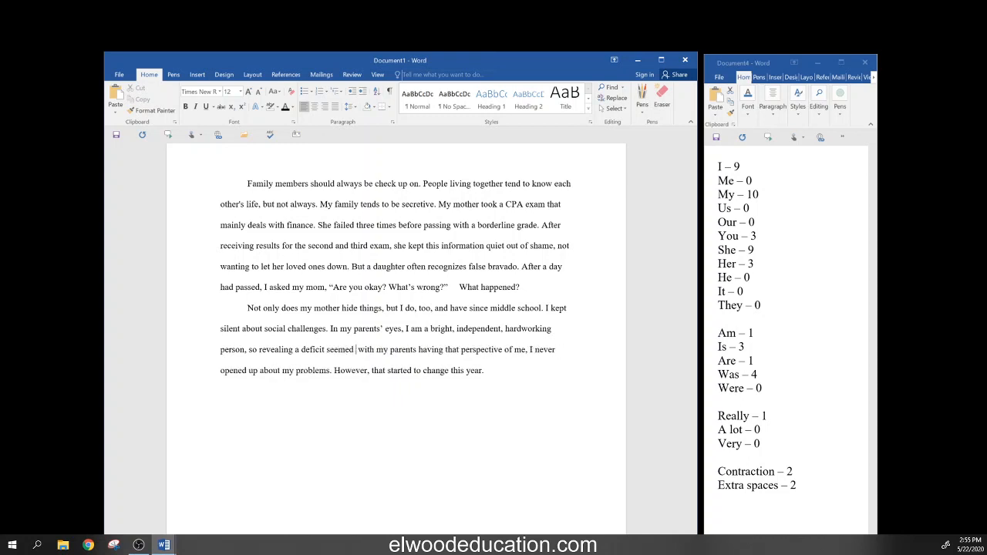
type("too")
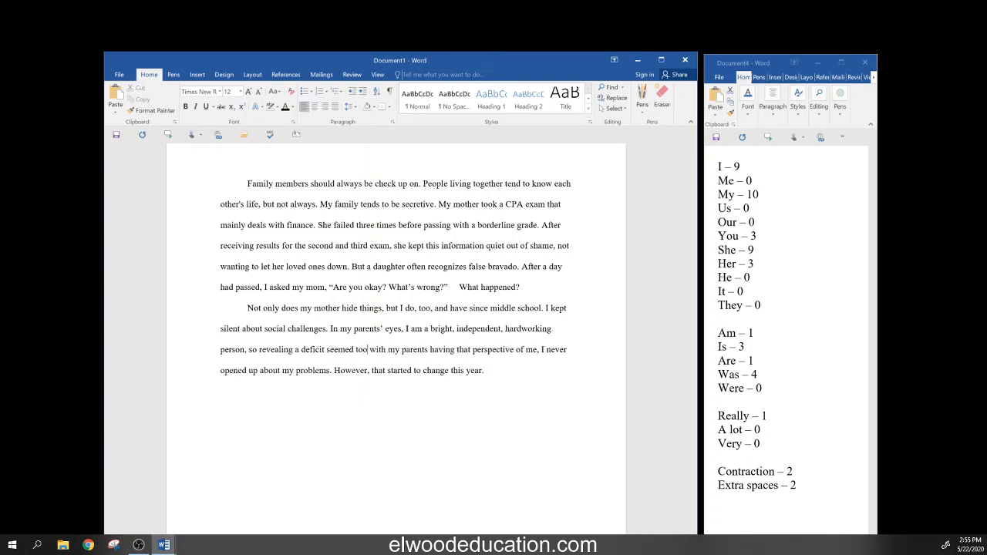
type(" diffi")
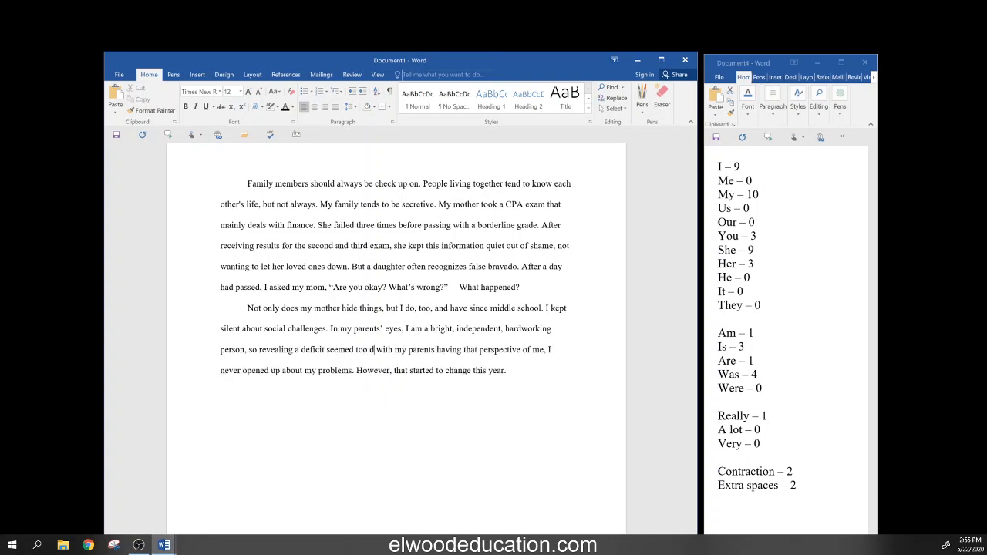
type("cult")
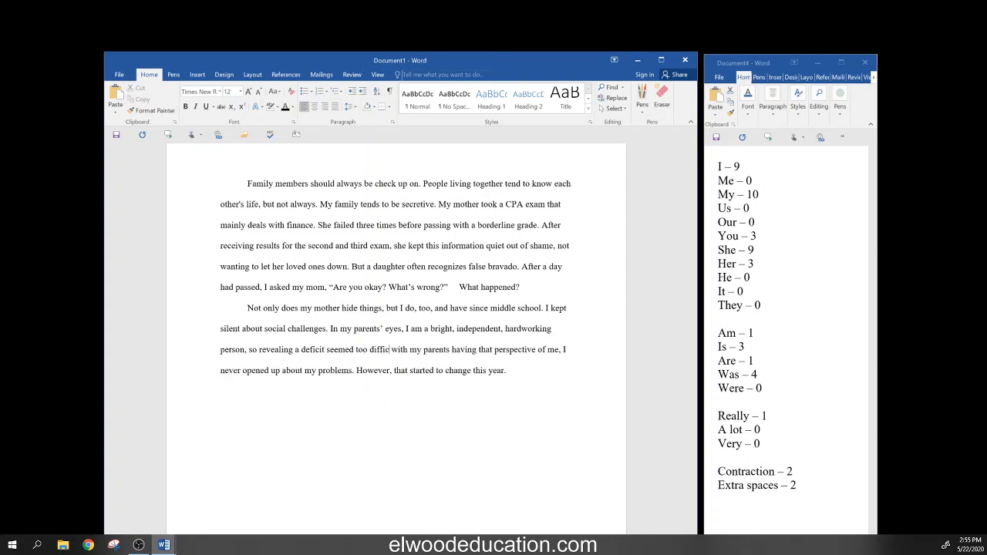
type(".")
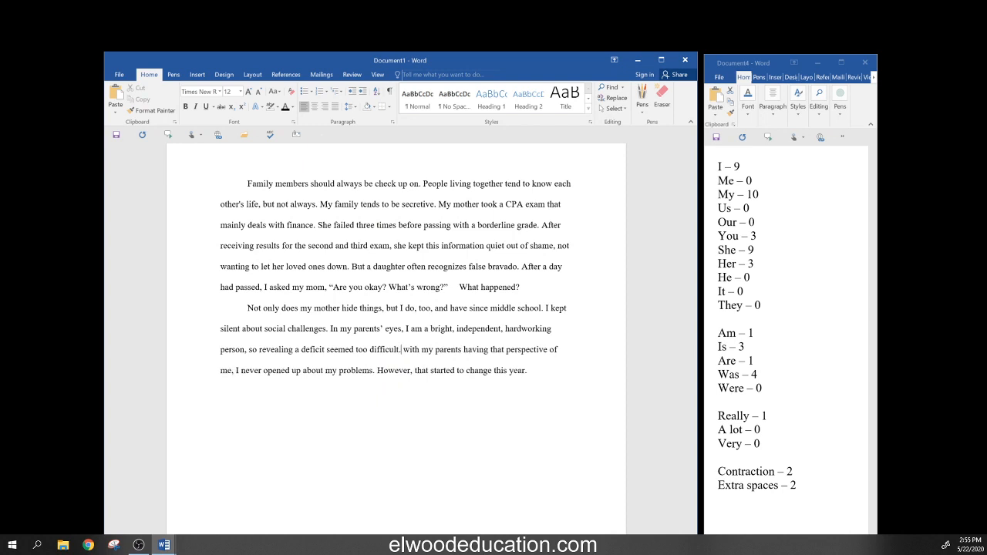
- Delete the old parents clause and 'I never opened up about my problems' before 'However'
key("Delete")
key("Delete")
key("Delete")
key("Delete")
key("Delete")
key("Delete")
key("Delete")
key("Delete")
key("Delete")
key("Delete")
key("Delete")
key("Delete")
key("Delete")
key("Delete")
key("Delete")
key("Delete")
key("Delete")
key("Delete")
key("Delete")
key("Delete")
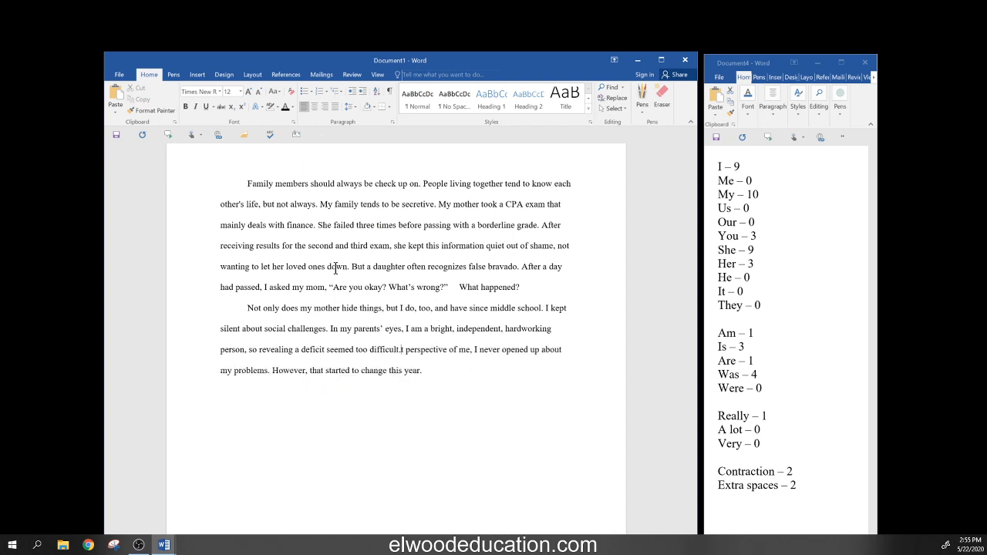
key("Delete")
key("Delete")
key("Delete")
key("Delete")
key("Delete")
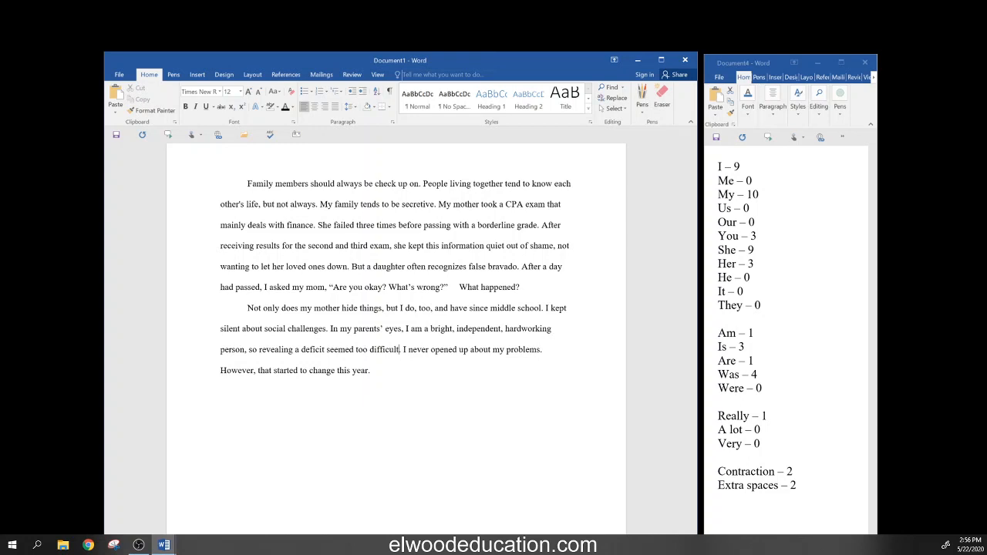
key("Delete")
key("Delete")
key("Delete")
key("Delete")
key("Delete")
key("Delete")
key("Delete")
key("Delete")
key("Delete")
key("Delete")
key("Delete")
key("Delete")
key("Delete")
key("Delete")
key("Delete")
key("Delete")
key("Delete")
key("Delete")
key("Delete")
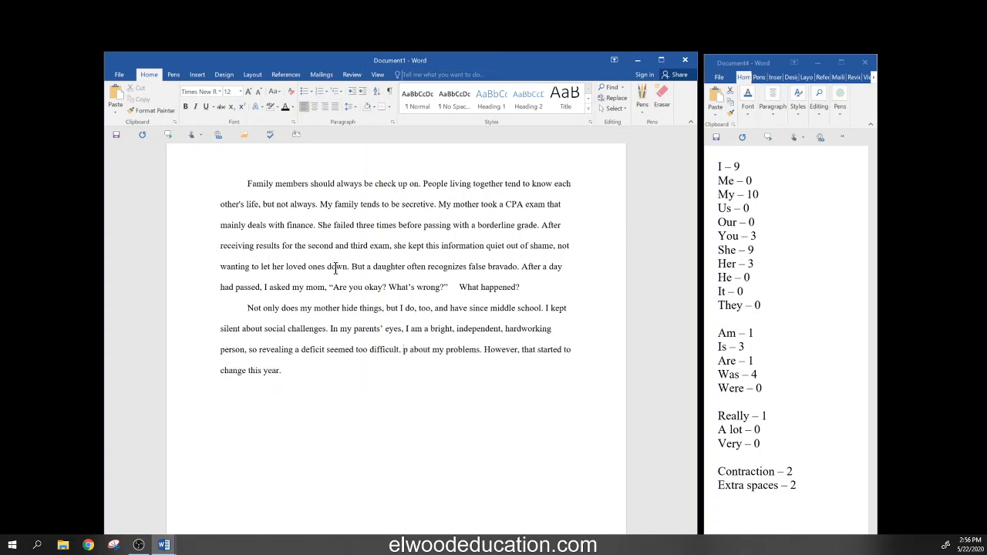
key("Delete")
key("Delete")
key("Delete")
key("Delete")
key("Delete")
key("Delete")
key("Delete")
key("Delete")
key("Delete")
key("Delete")
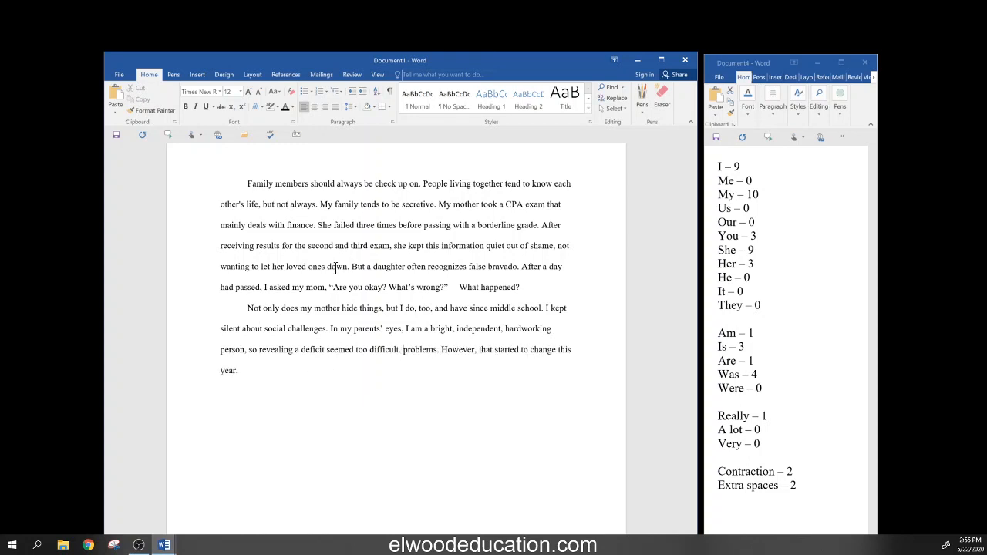
key("Delete")
key("Delete")
key("Delete")
key("Delete")
key("Delete")
key("Delete")
key("Delete")
key("Delete")
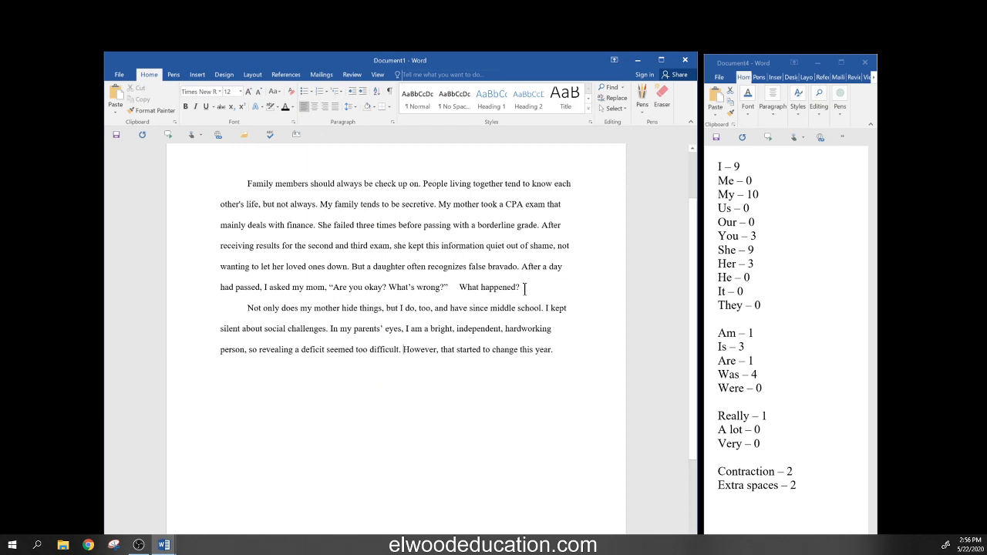
- Change the font colour of the question 'What happened?' after the quoted lines to orange
left_click_drag(526, 283, 448, 281)
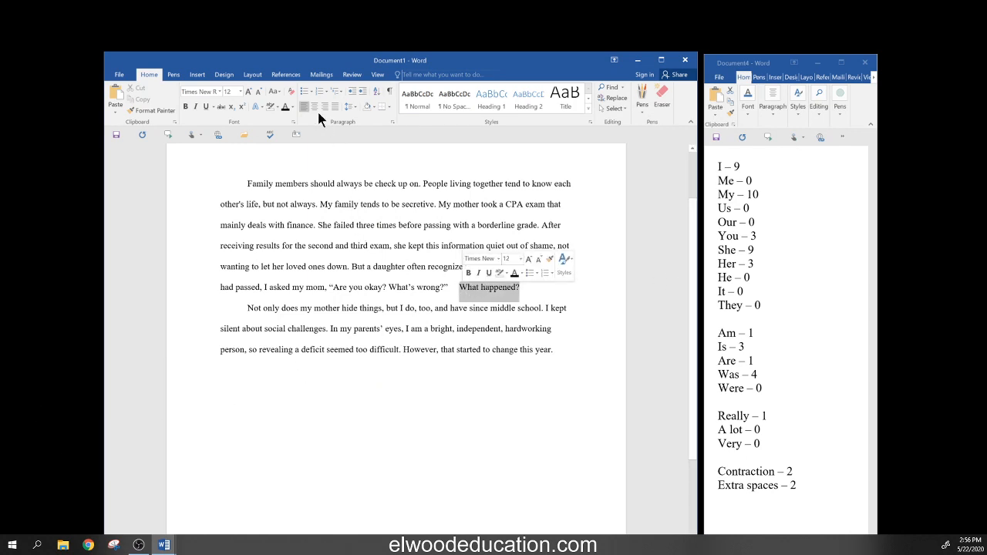
left_click(292, 108)
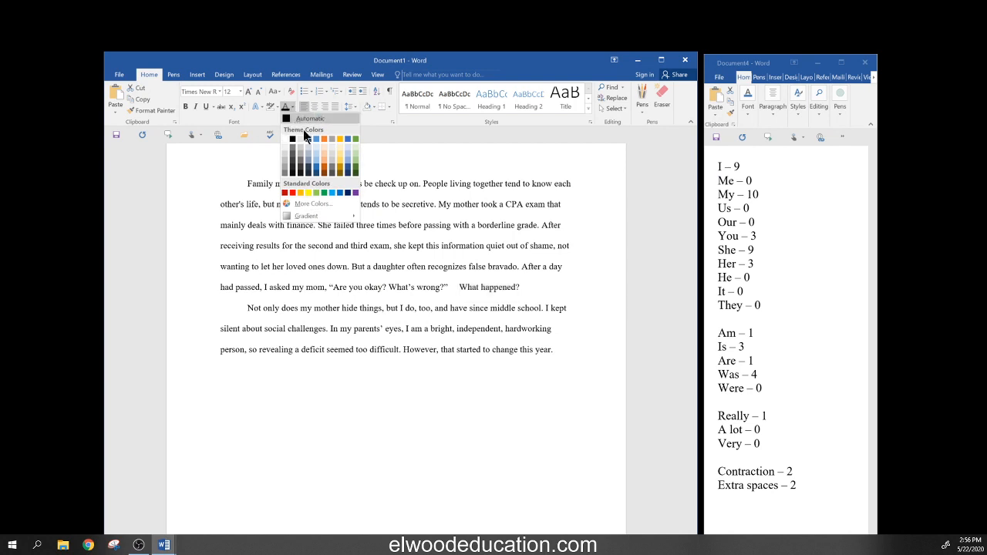
left_click(323, 137)
left_click(349, 447)
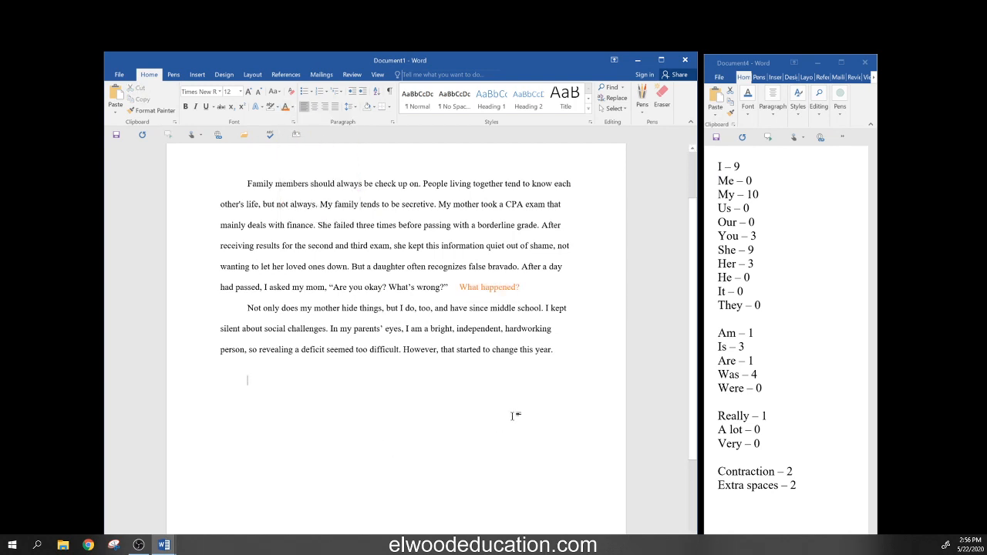